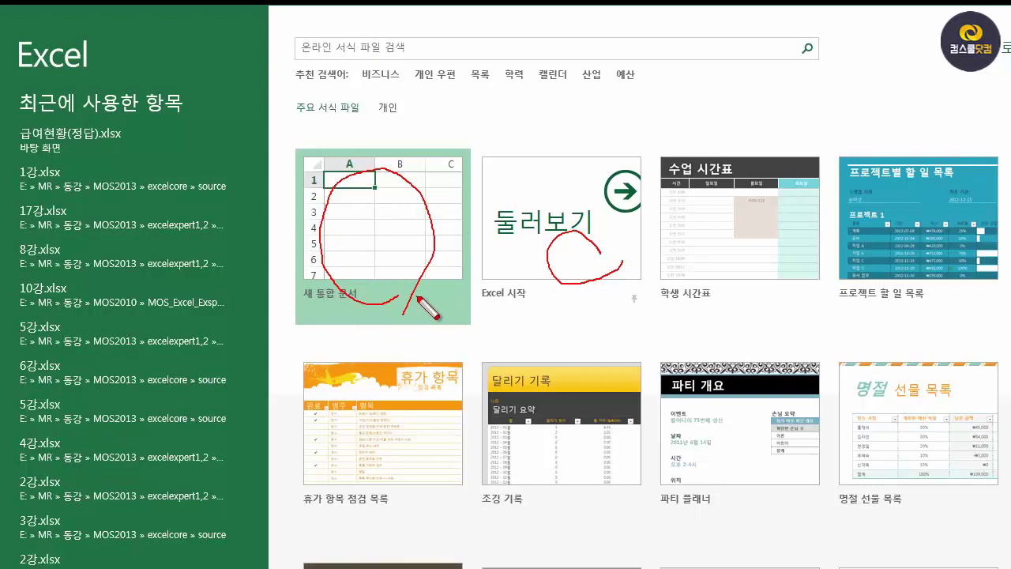
Step: Create a new blank workbook from the start screen's template gallery
mouse_move(591, 235)
mouse_down()
mouse_move(598, 253)
mouse_move(607, 231)
mouse_up()
drag(738, 228, 771, 220)
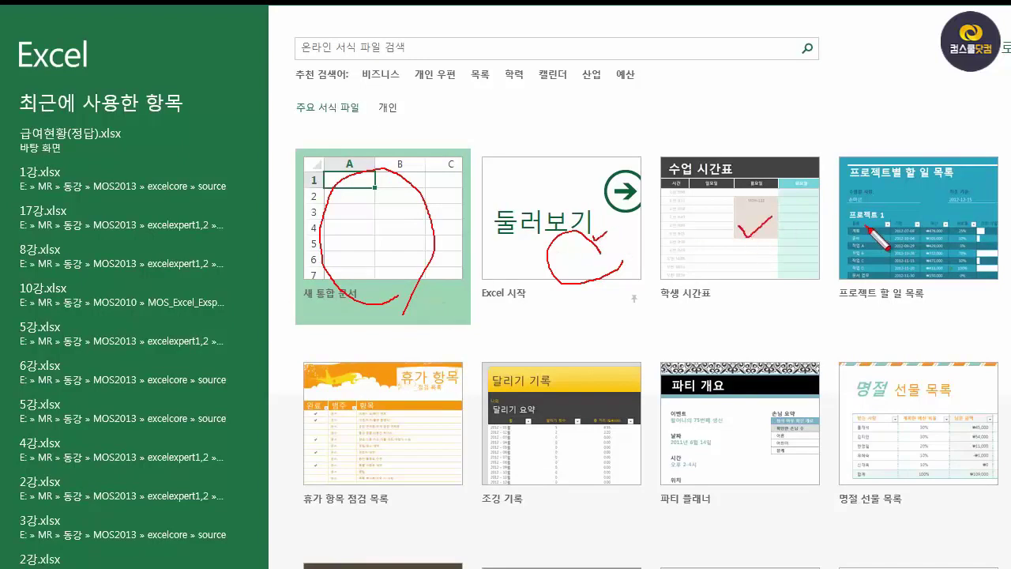
drag(866, 221, 883, 218)
key(Escape)
click(401, 268)
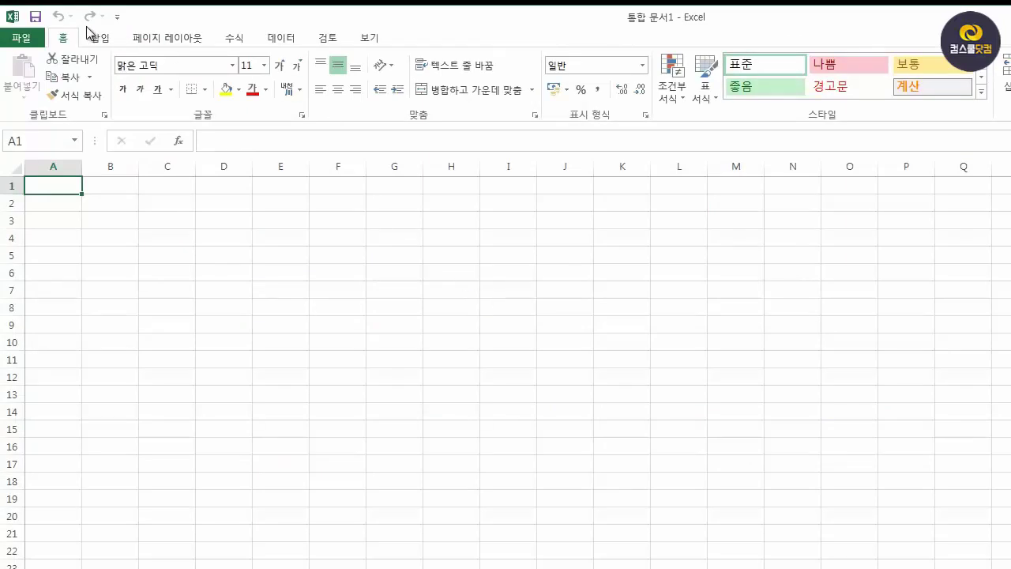
Step: Add the Increase Font Size command to the Quick Access Toolbar and remove it again
key(ctrl+2)
mouse_move(106, 5)
mouse_down()
mouse_move(94, 24)
mouse_move(27, 39)
mouse_move(15, 16)
mouse_move(40, 6)
mouse_move(128, 15)
mouse_move(102, 31)
mouse_up()
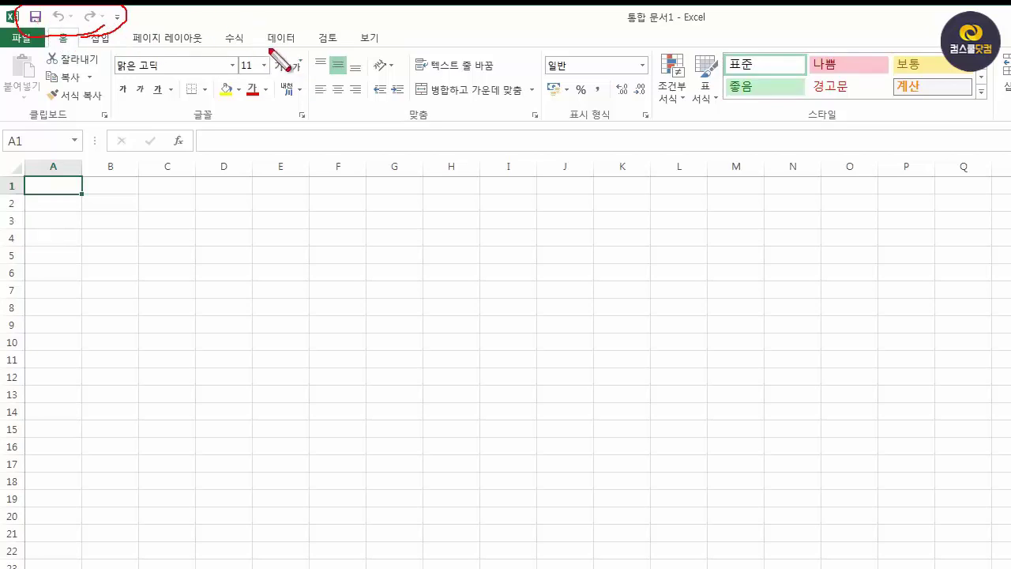
key(Escape)
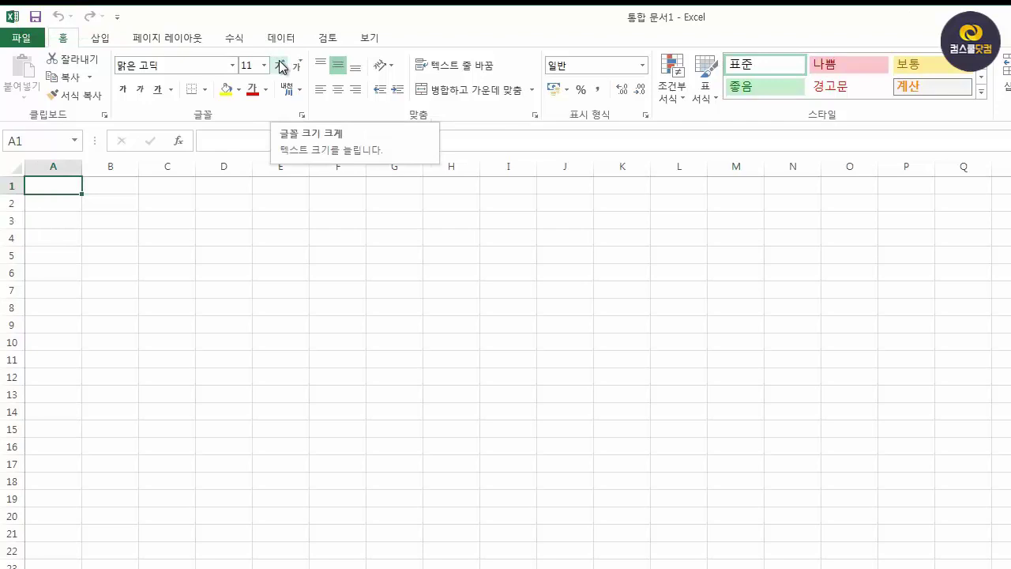
right_click(279, 60)
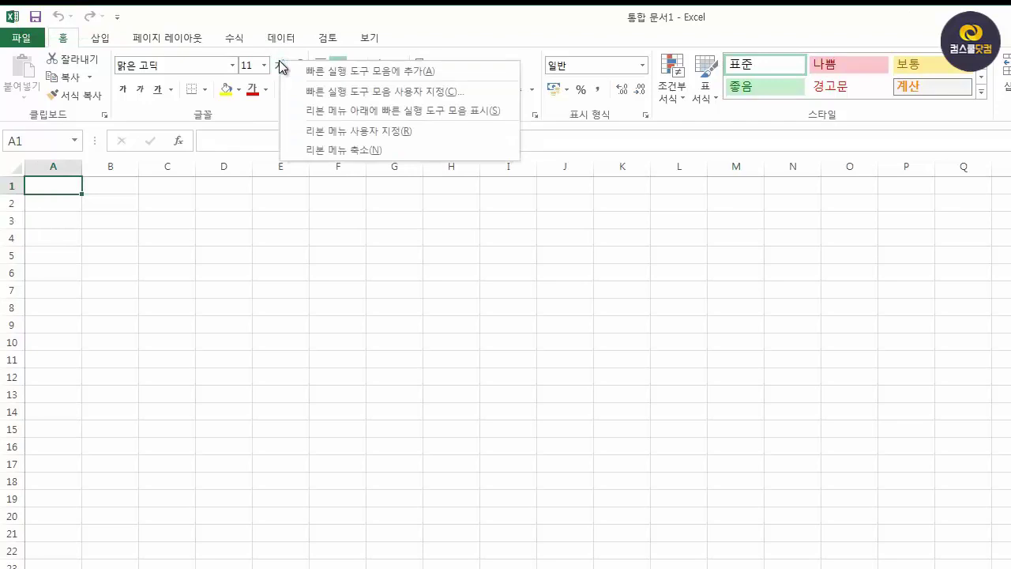
click(319, 71)
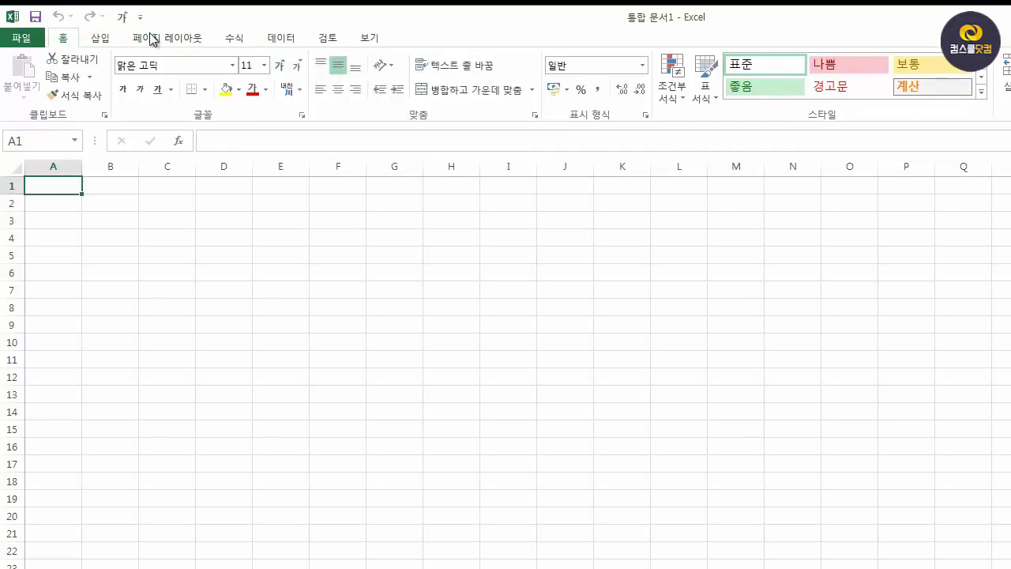
right_click(118, 20)
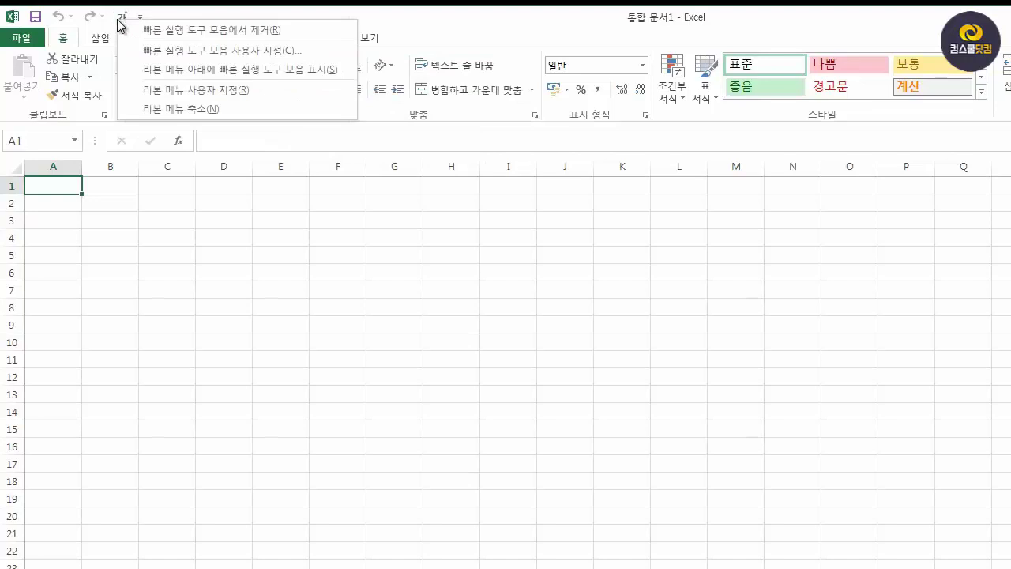
click(160, 30)
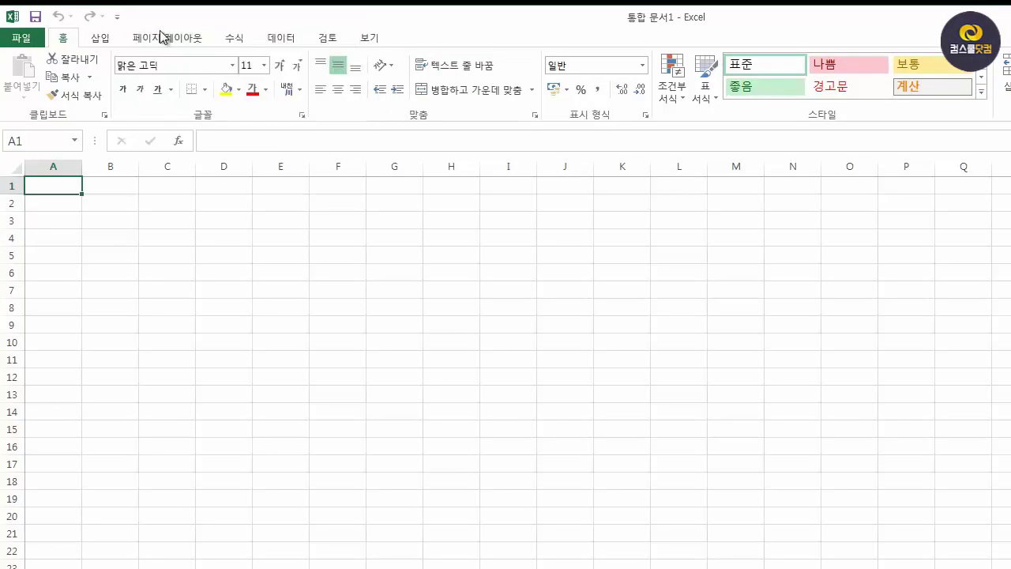
Step: Look through the ribbon commands for inserting objects, page layout and formulas, including the function library
click(32, 37)
click(33, 37)
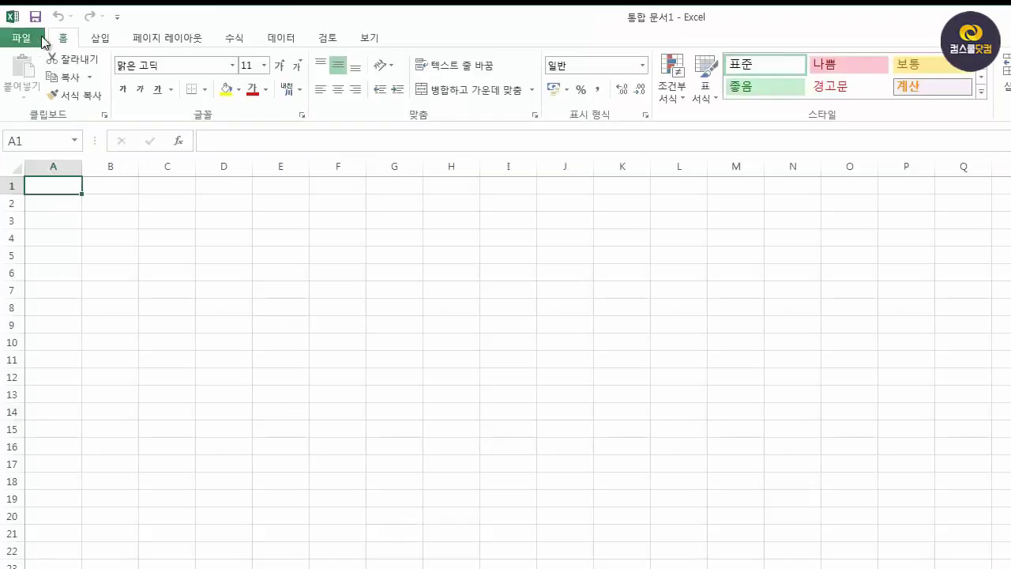
click(101, 38)
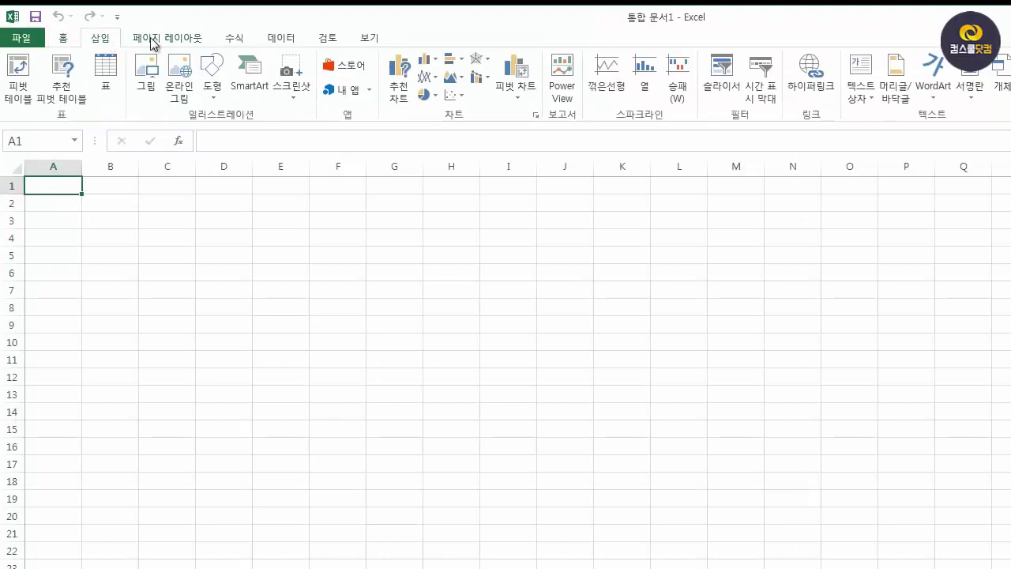
click(168, 40)
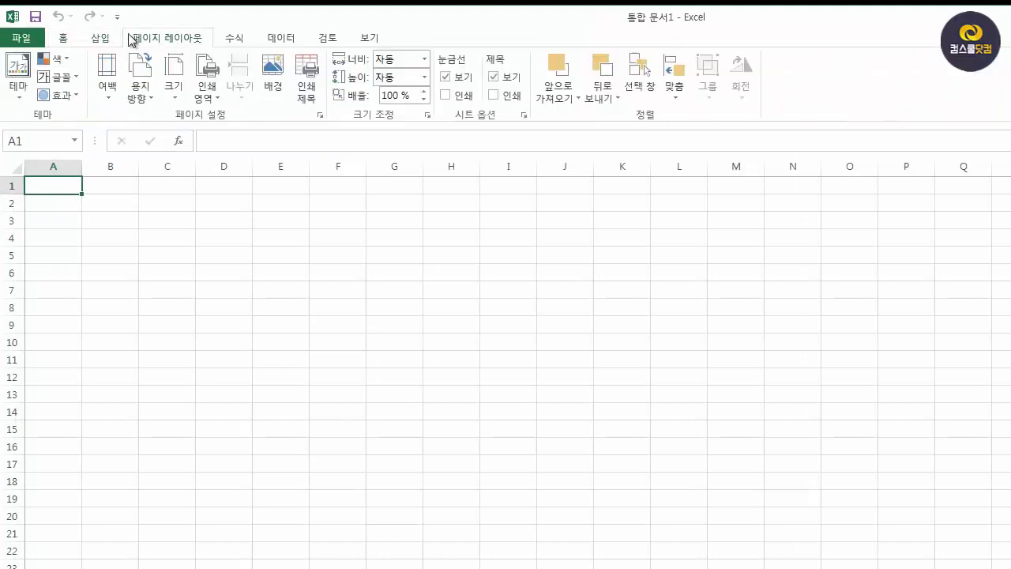
click(229, 40)
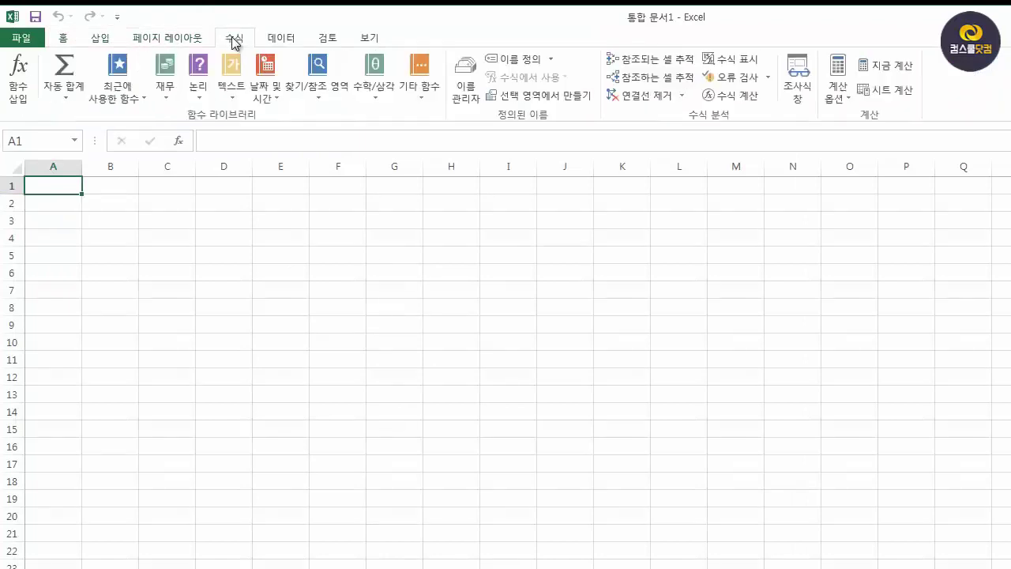
mouse_move(33, 57)
mouse_down()
mouse_move(308, 35)
mouse_move(591, 53)
mouse_move(622, 101)
mouse_move(324, 131)
mouse_move(65, 98)
mouse_move(162, 68)
mouse_move(247, 58)
mouse_up()
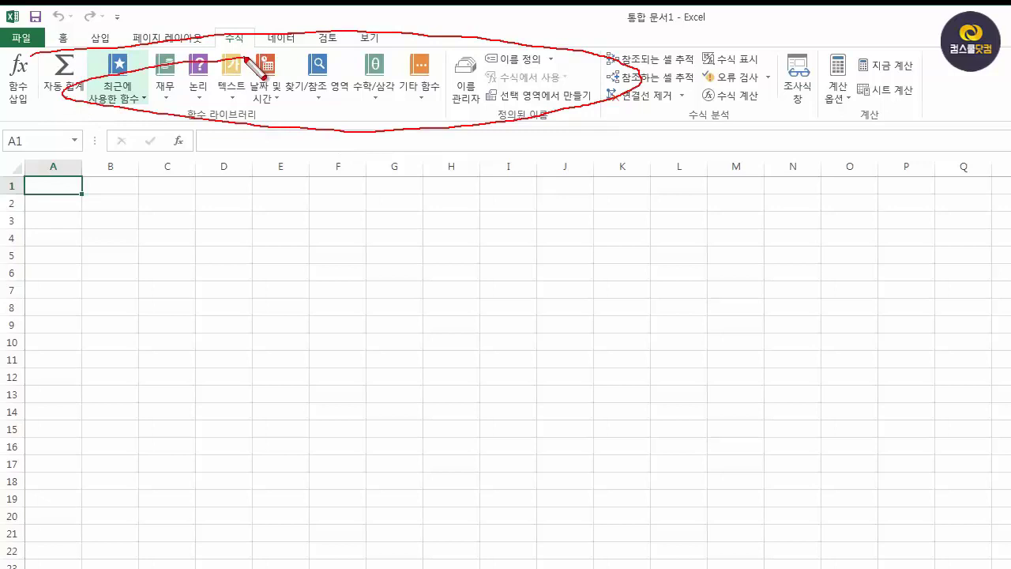
key(Escape)
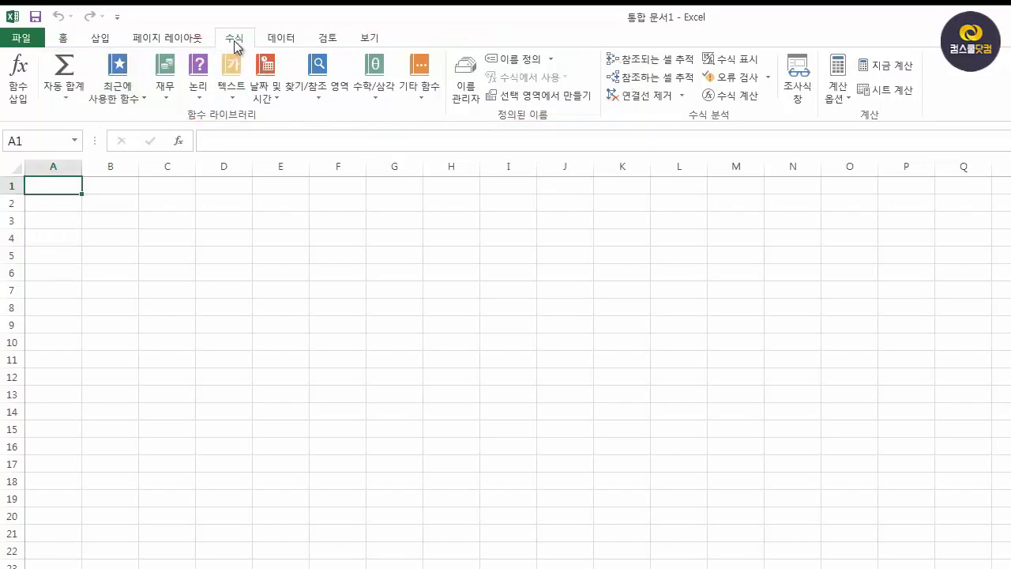
Step: Collapse the ribbon to its headings and restore it to permanent display with the formula commands showing
double_click(235, 44)
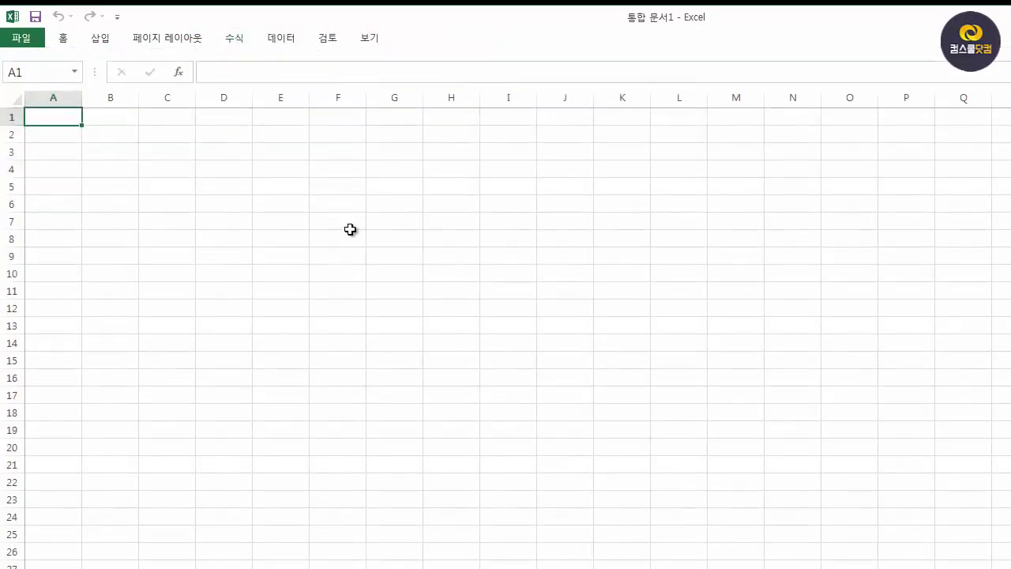
click(237, 43)
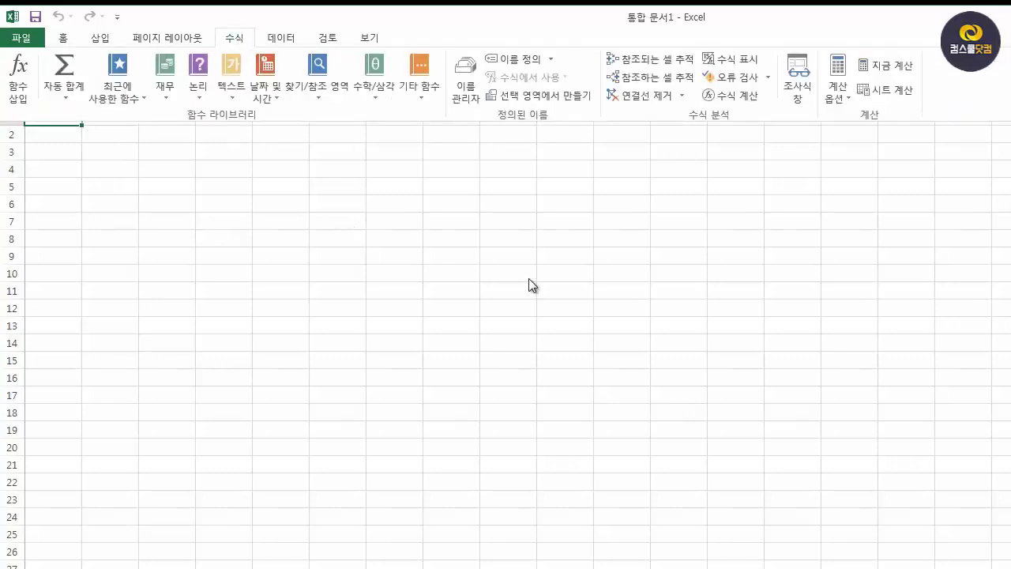
click(529, 278)
click(233, 37)
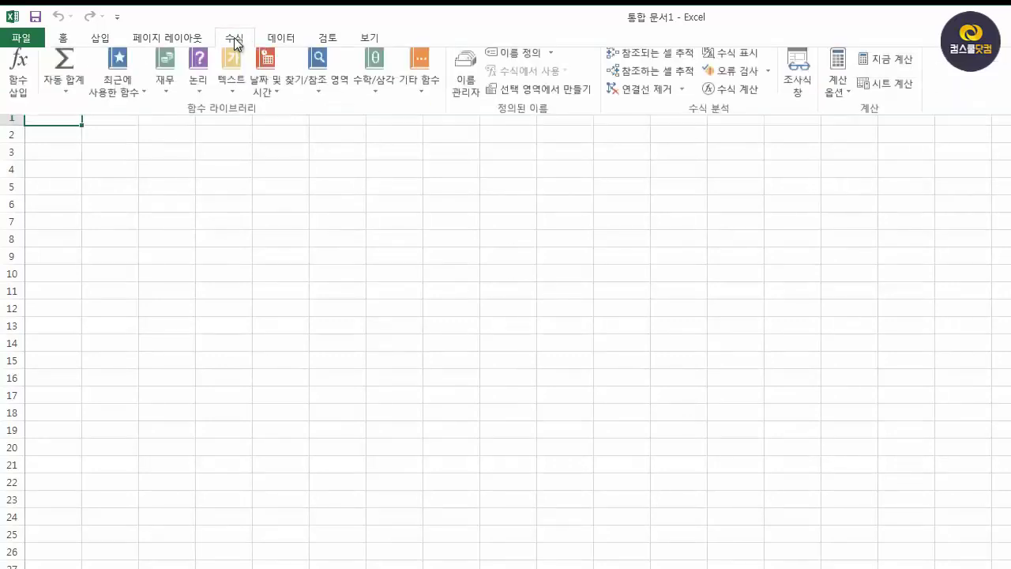
double_click(234, 37)
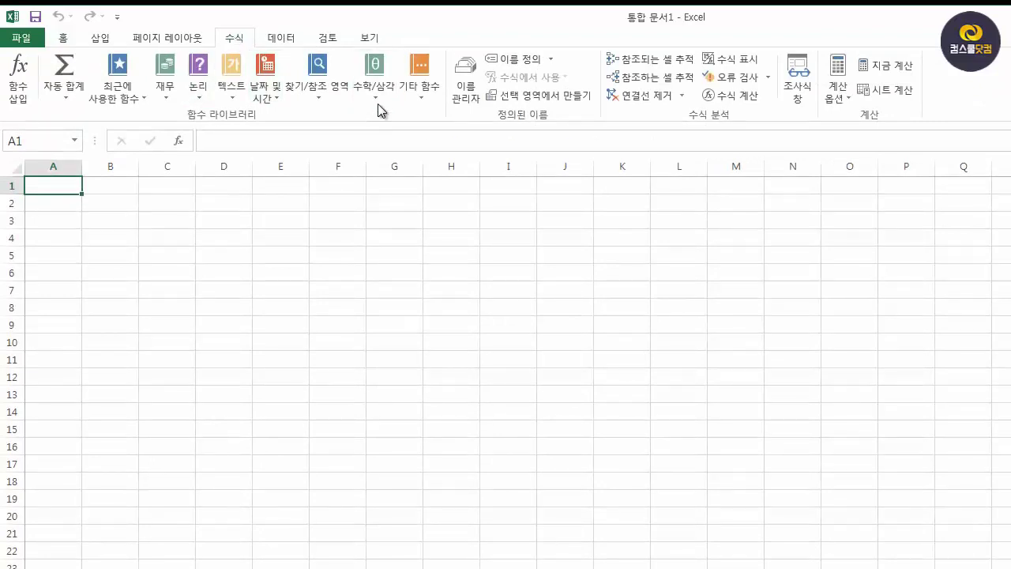
mouse_move(716, 26)
mouse_down()
mouse_move(707, 35)
mouse_move(624, 38)
mouse_move(613, 14)
mouse_move(715, 25)
mouse_move(738, 13)
mouse_move(745, 43)
mouse_up()
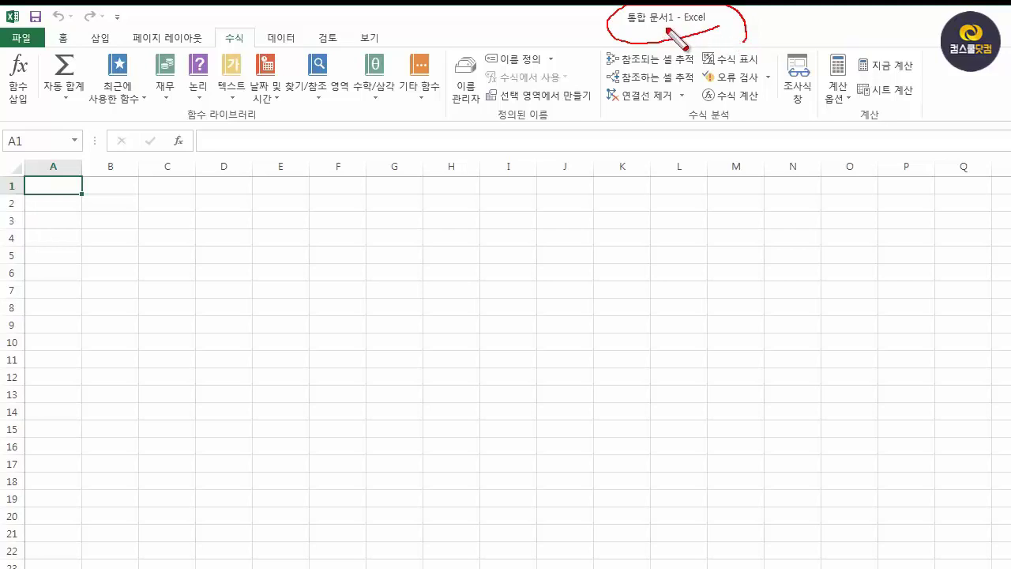
mouse_move(705, 17)
mouse_down()
mouse_move(700, 32)
mouse_move(677, 28)
mouse_move(705, 8)
mouse_move(720, 14)
mouse_up()
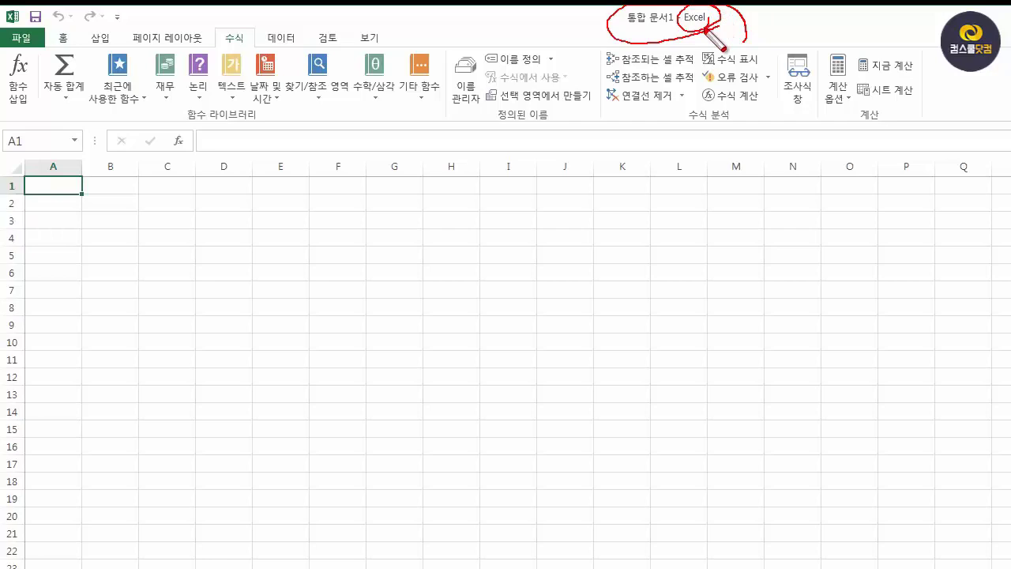
drag(627, 23, 672, 22)
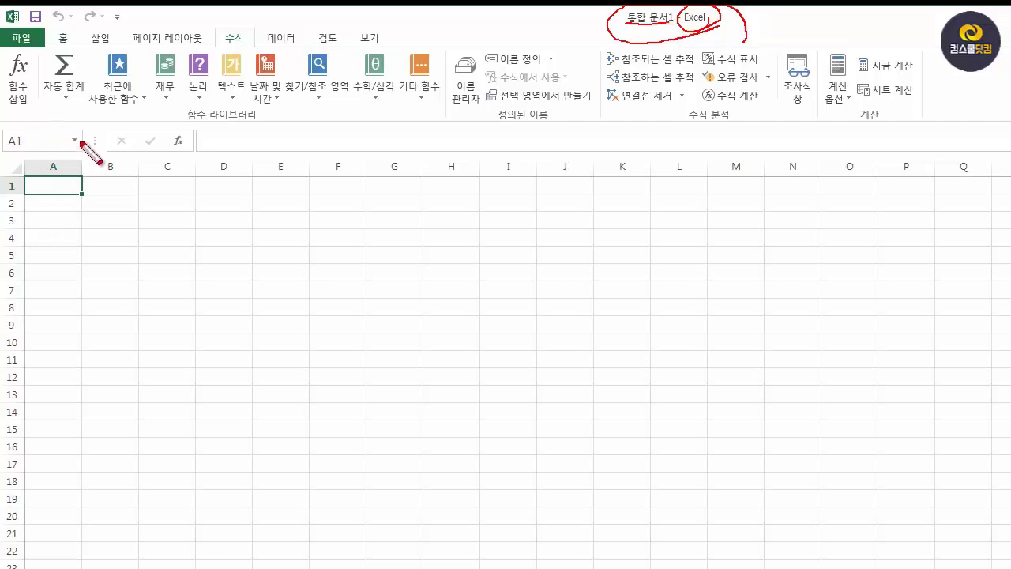
mouse_move(79, 147)
mouse_down()
mouse_move(11, 154)
mouse_move(4, 136)
mouse_move(54, 122)
mouse_move(76, 147)
mouse_up()
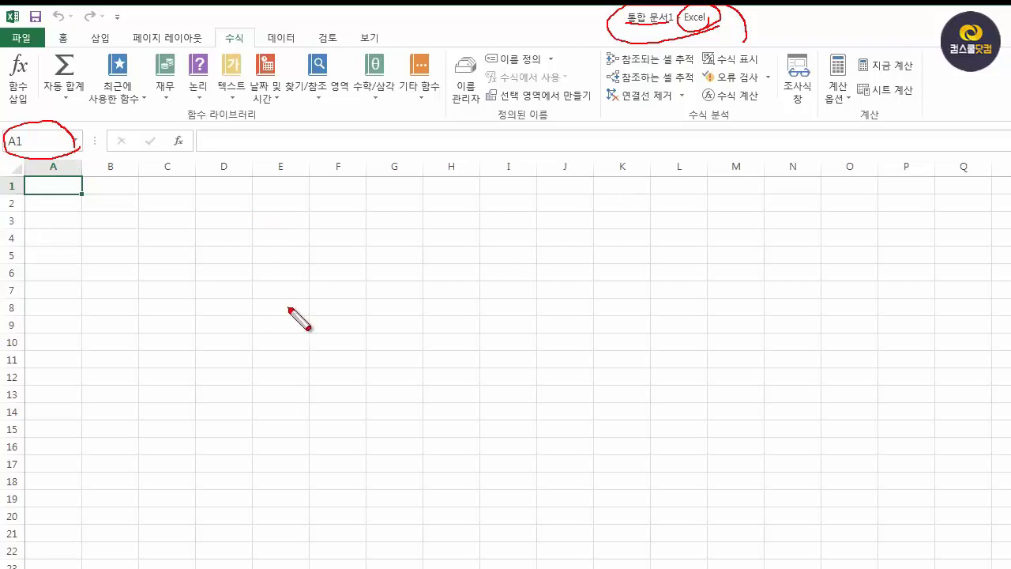
key(Escape)
Step: Select cell F6 and the range F4:J9, checking the Name Box for the active cell's address each time
click(353, 273)
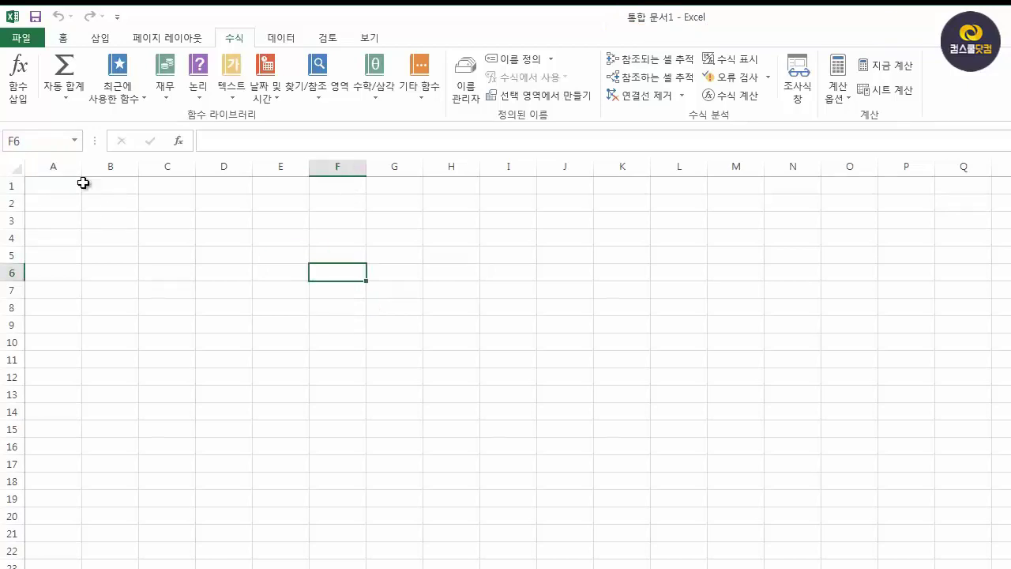
key(ctrl+2)
mouse_move(48, 151)
mouse_down()
mouse_move(10, 150)
mouse_move(3, 134)
mouse_move(31, 126)
mouse_move(30, 162)
mouse_up()
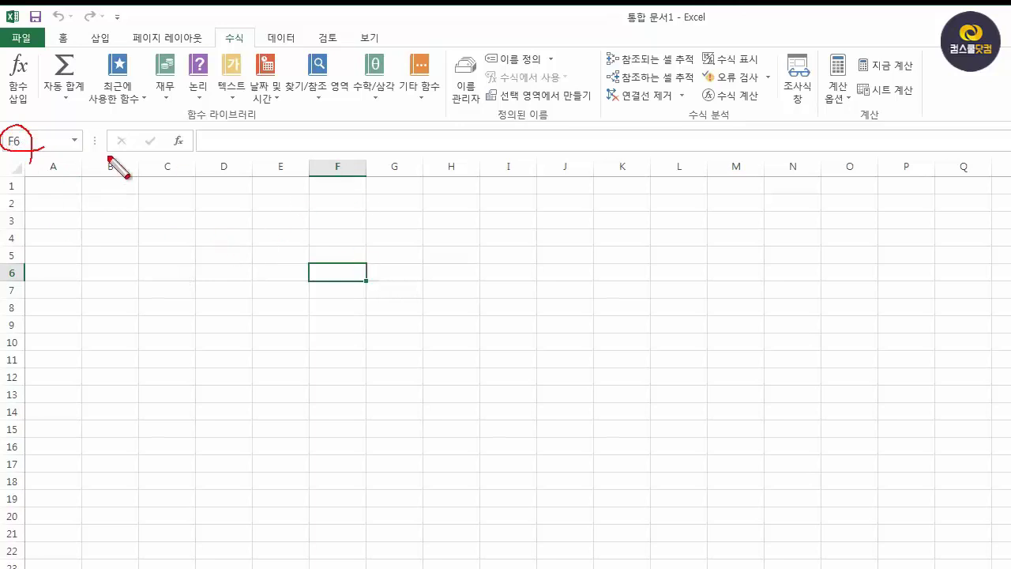
key(Escape)
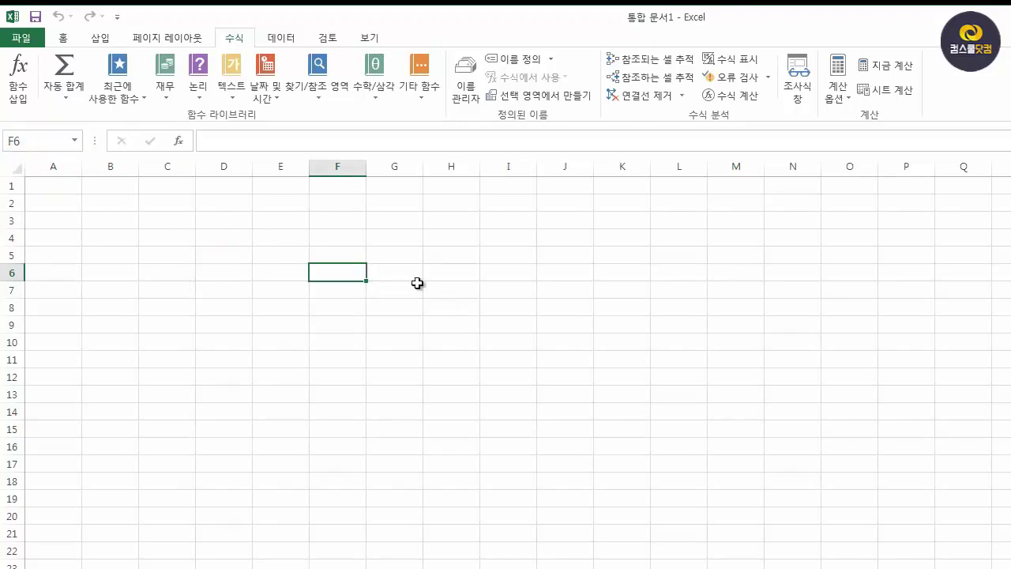
click(345, 242)
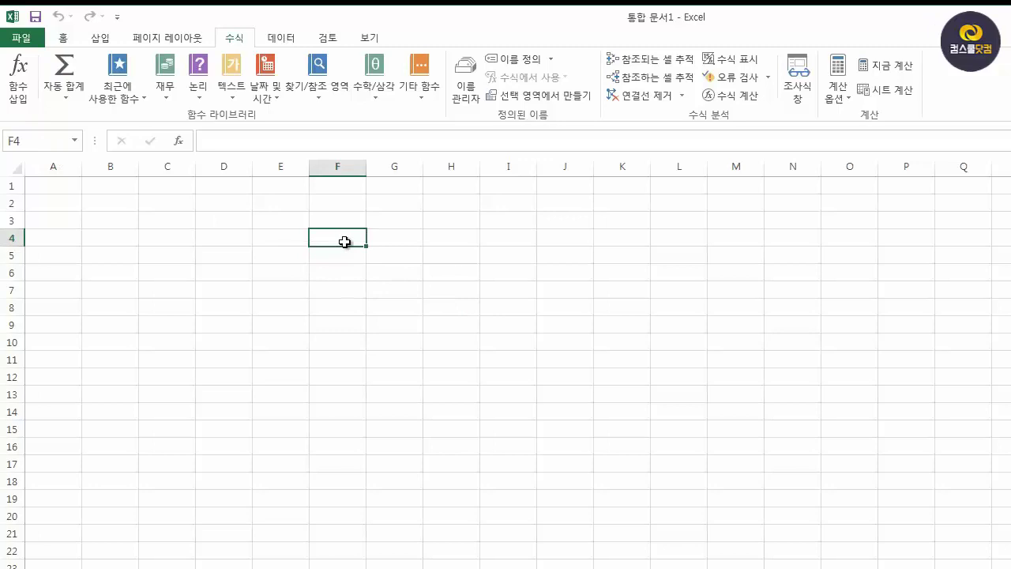
drag(346, 242, 553, 329)
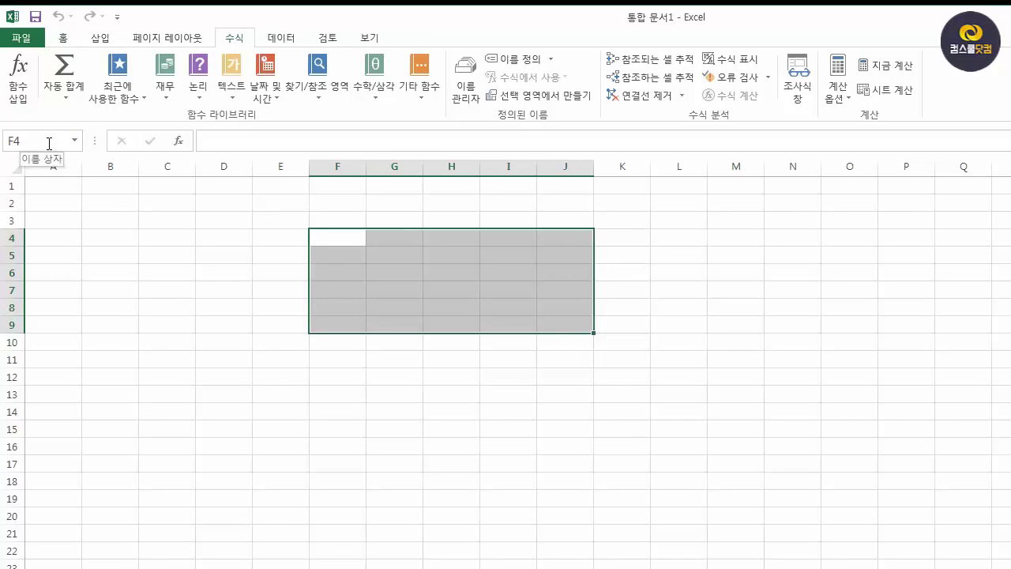
Step: Select cell D3 and examine its address in the Name Box and its content in the formula bar
click(240, 219)
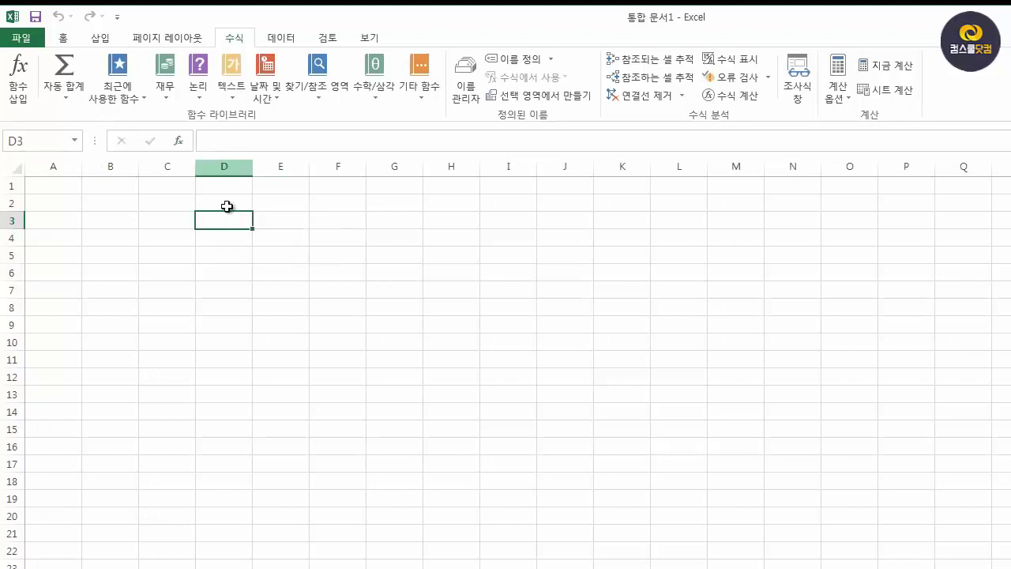
mouse_move(29, 126)
mouse_down()
mouse_move(11, 132)
mouse_move(35, 144)
mouse_up()
mouse_move(291, 152)
mouse_down()
mouse_move(208, 151)
mouse_move(276, 128)
mouse_move(294, 136)
mouse_up()
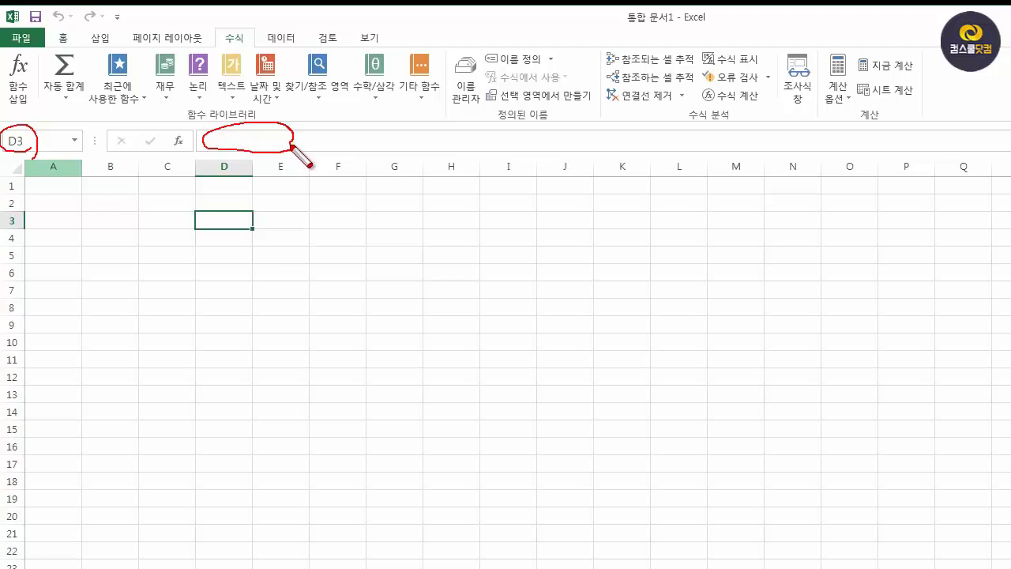
key(Escape)
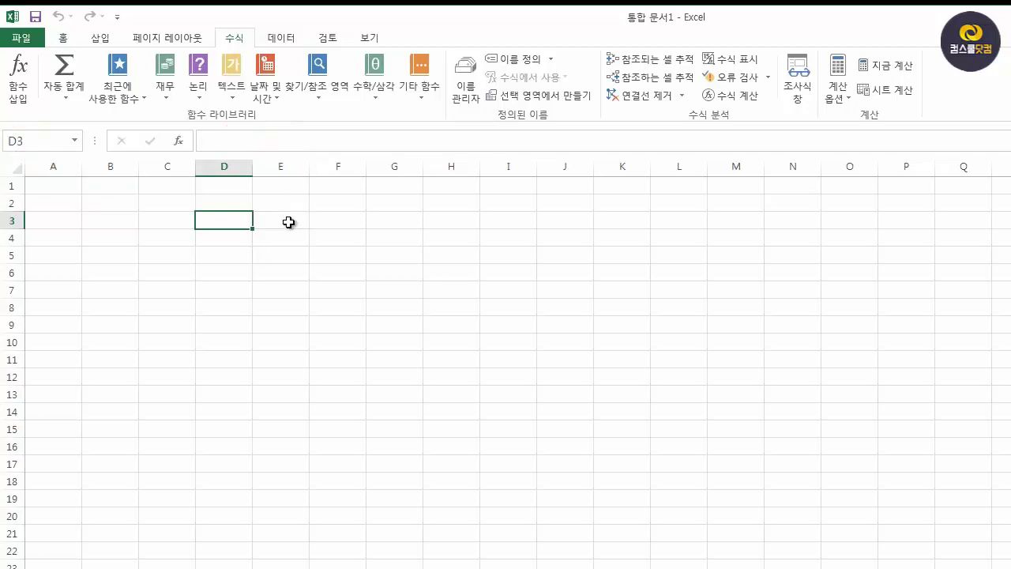
Step: Enter the text 내용 in cell E3 and reselect the cell to view its content in the formula bar
click(289, 221)
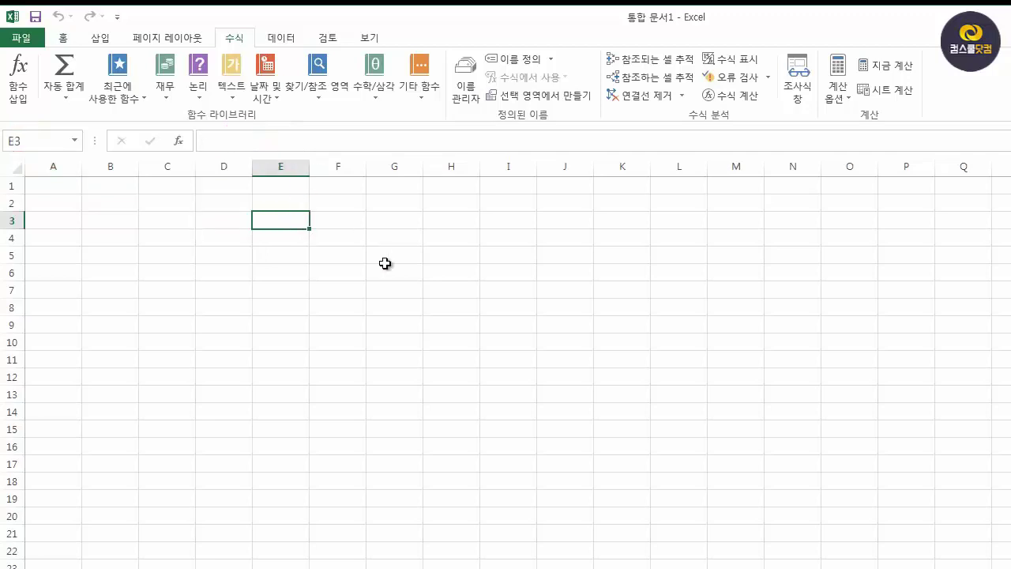
text(sod)
key(BackSpace)
key(BackSpace)
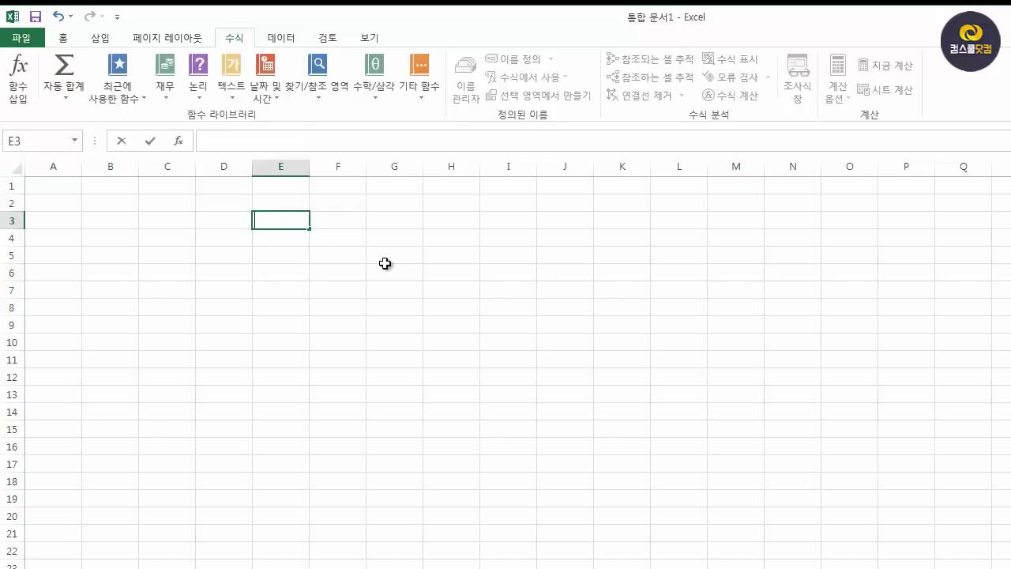
text(내용)
key(Return)
key(Up)
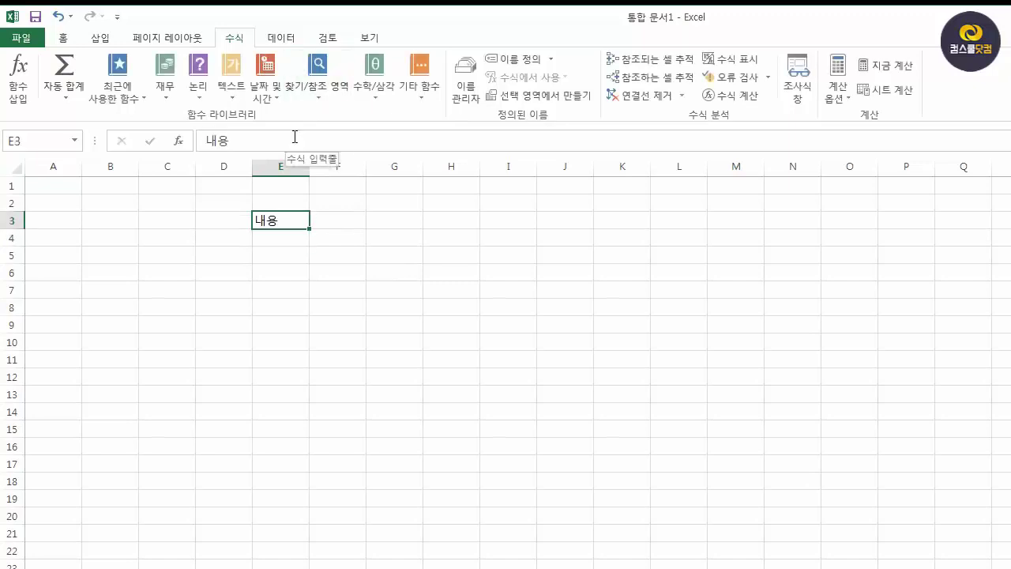
Step: Enter the formula =9+8 in cell G3 and reselect the cell to compare its displayed result with the formula bar
click(400, 219)
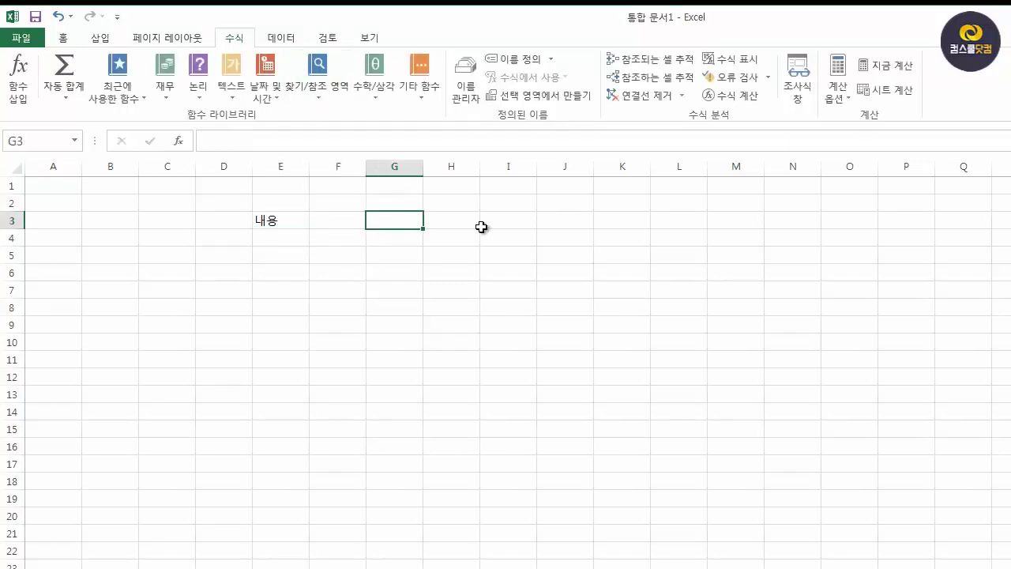
text(=9+8)
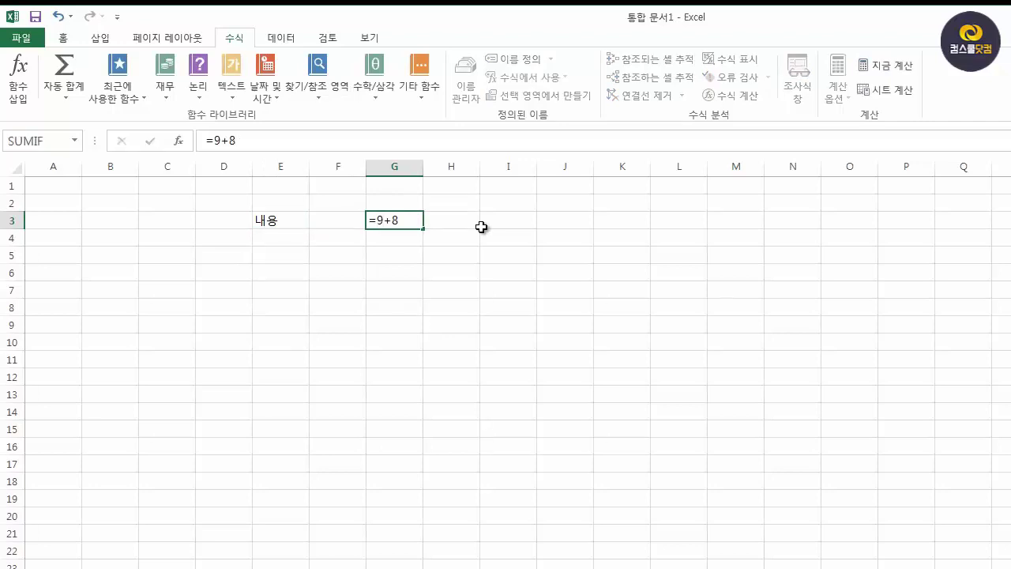
key(Return)
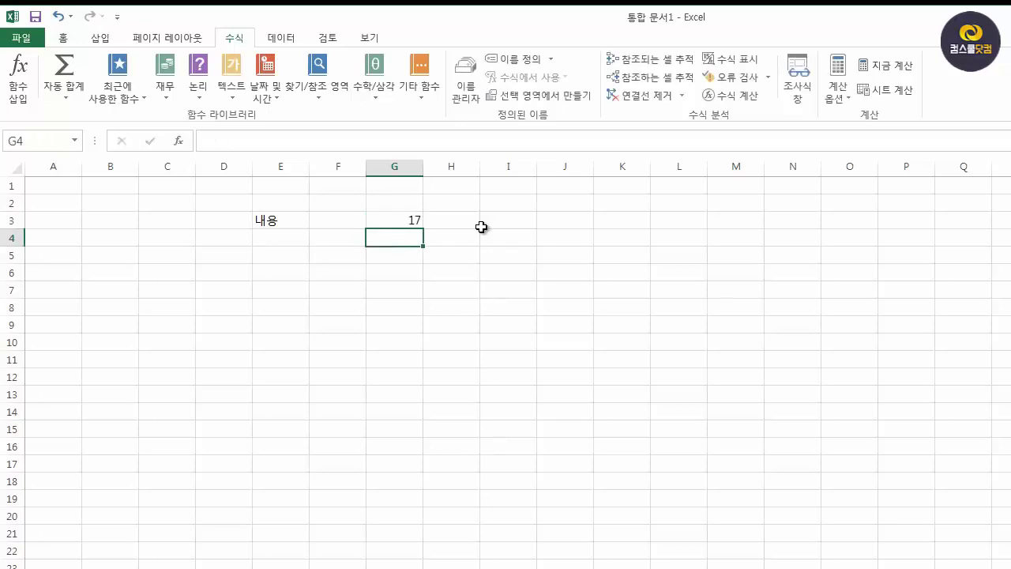
key(Up)
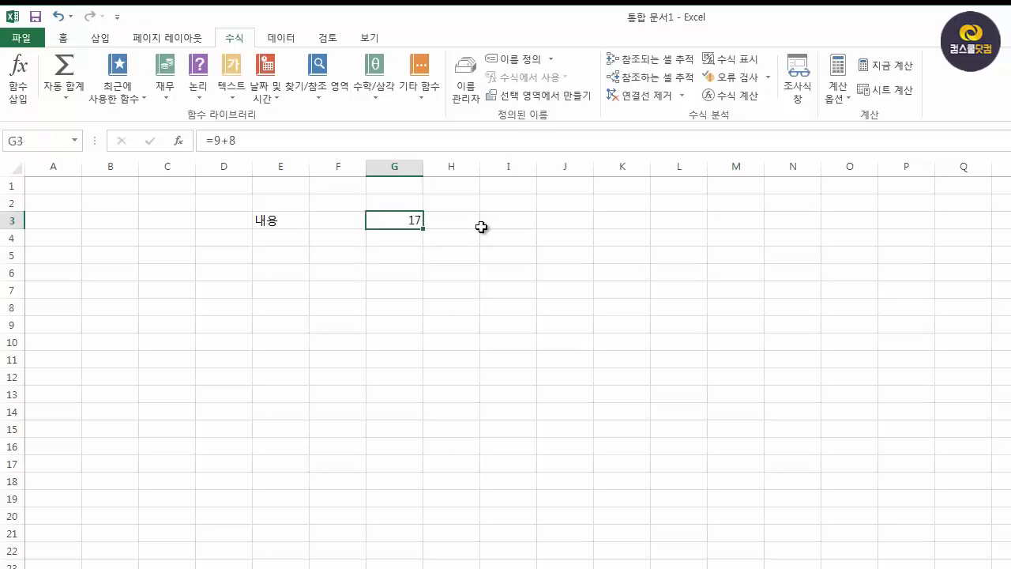
mouse_move(441, 223)
mouse_down()
mouse_move(406, 219)
mouse_move(427, 224)
mouse_up()
mouse_move(255, 135)
mouse_down()
mouse_move(216, 151)
mouse_move(235, 128)
mouse_move(251, 144)
mouse_up()
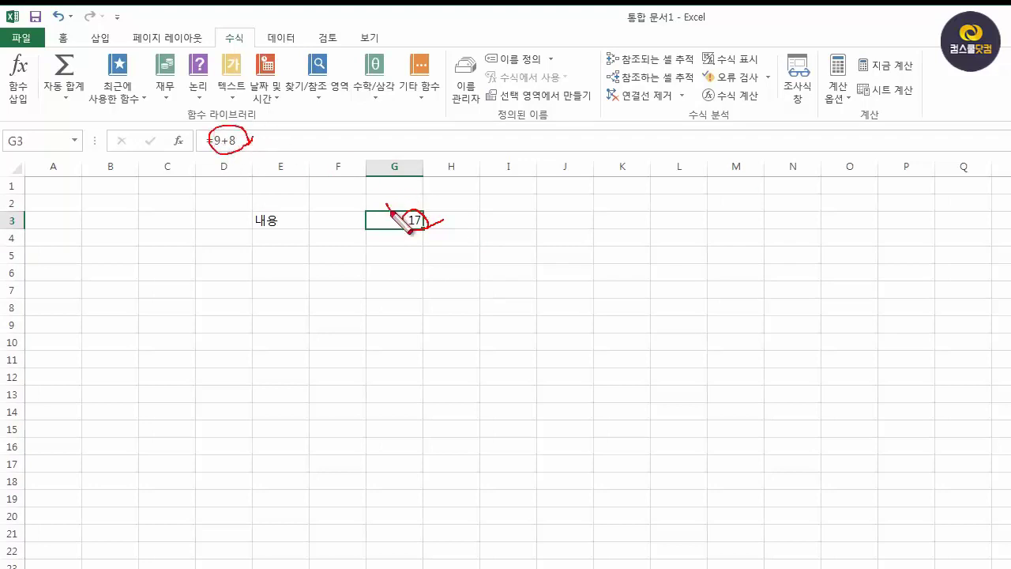
drag(386, 207, 412, 197)
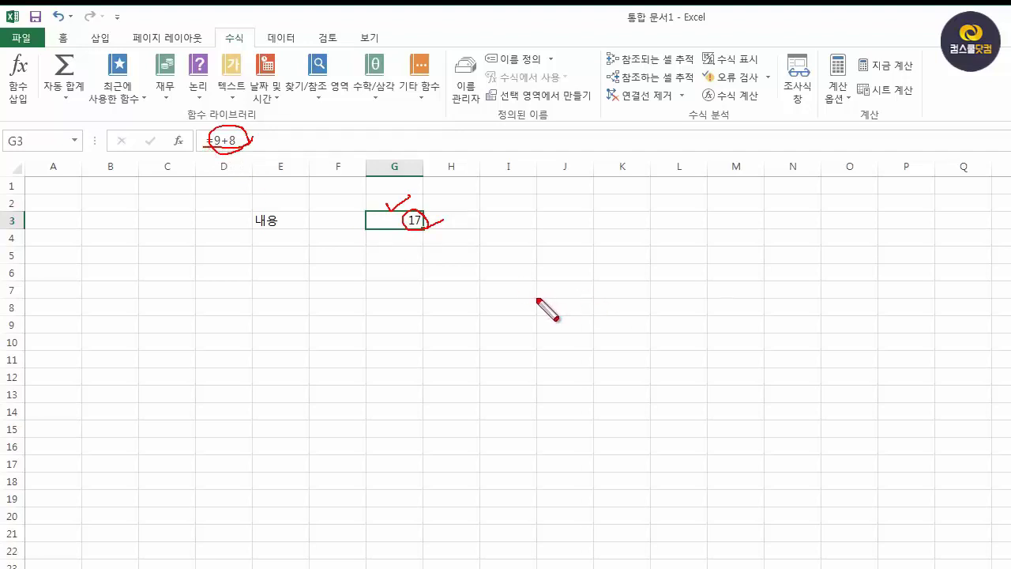
key(Escape)
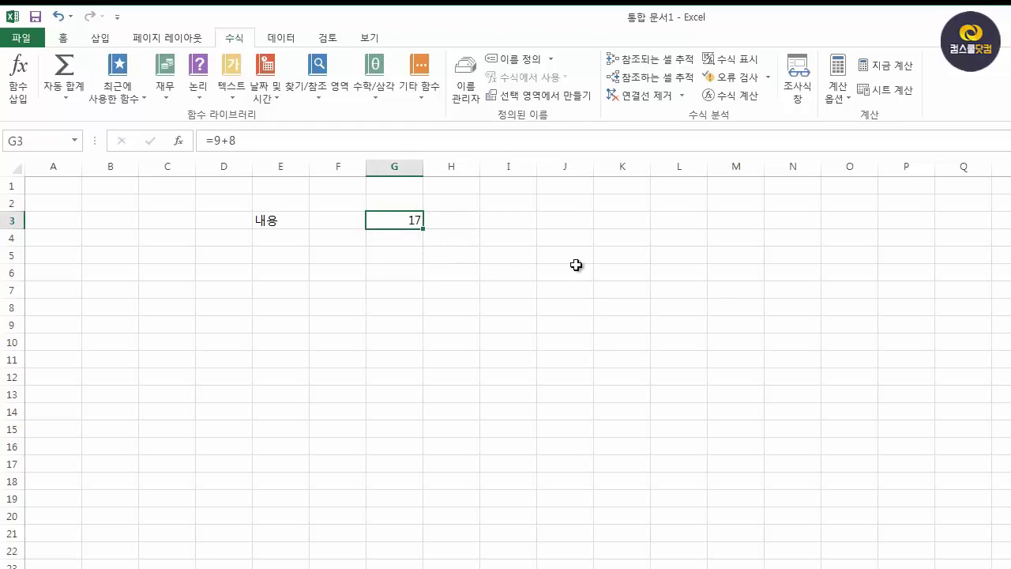
Step: Move the active cell around the sheet from G3 through I4, then select cells E7, H5 and K5
key(Right)
key(Right)
key(Right)
key(Down)
key(Left)
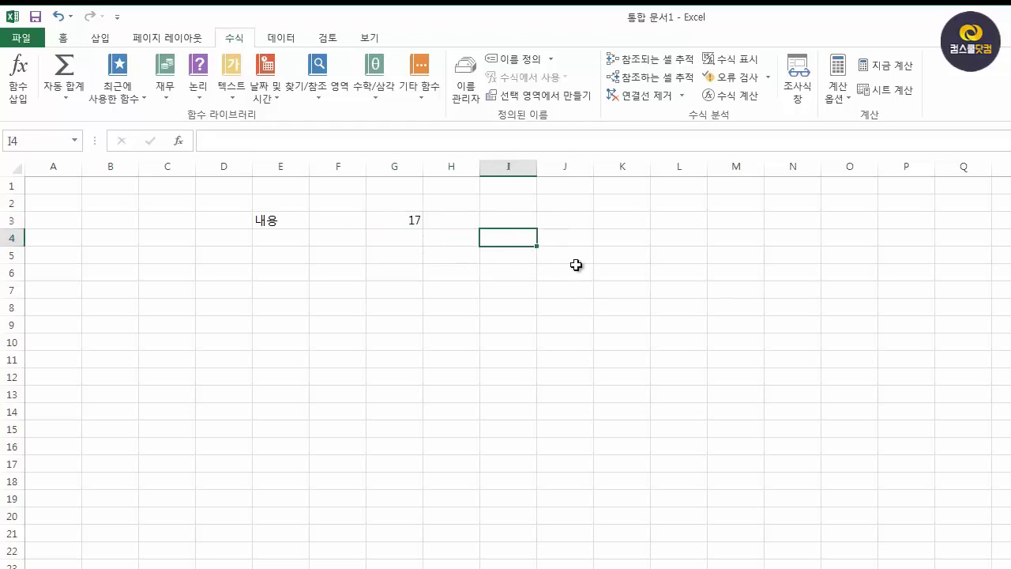
key(Left)
click(255, 292)
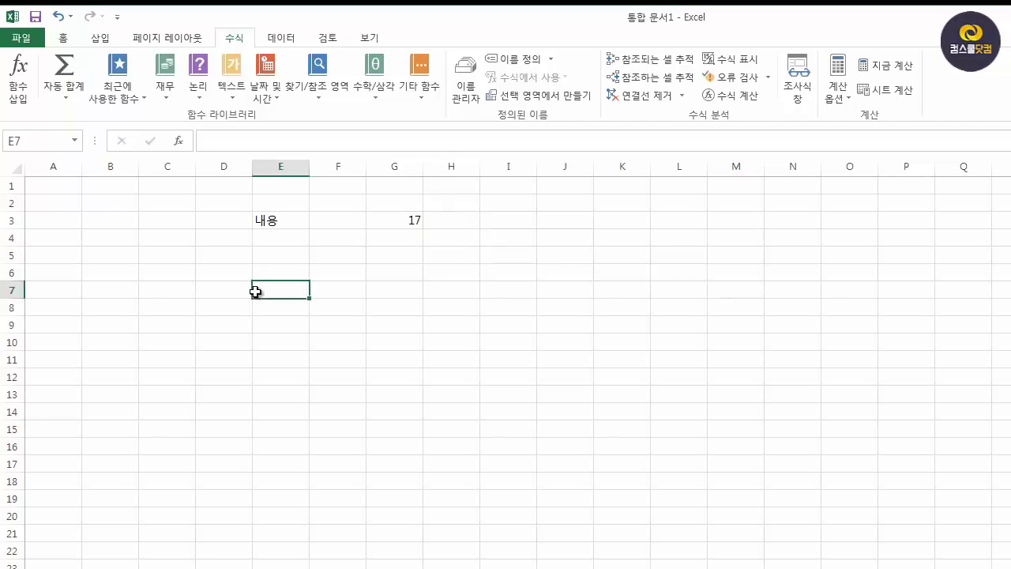
click(458, 253)
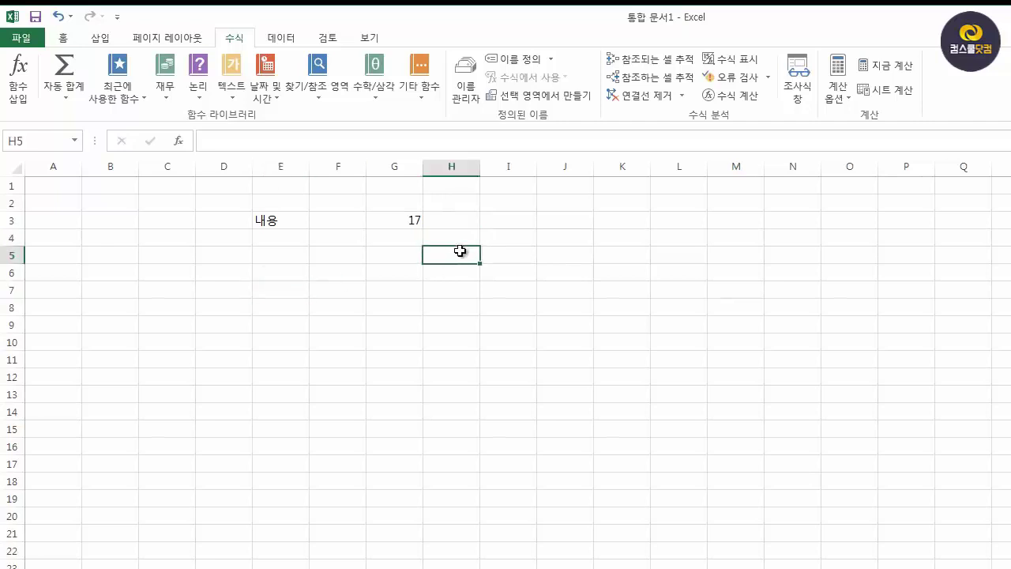
click(605, 262)
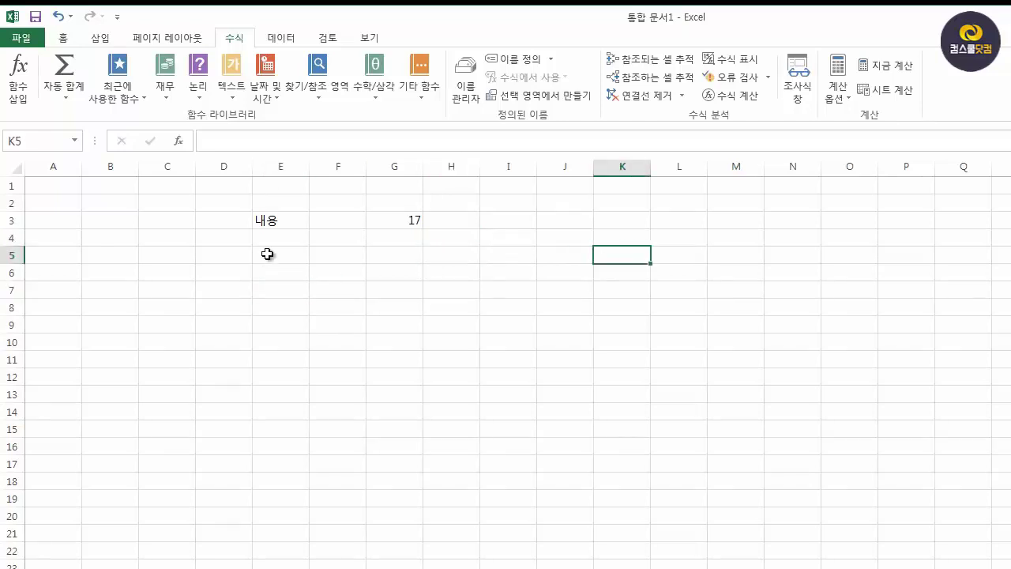
Step: Select entire columns D, C and B one at a time, finishing with column D selected
click(238, 169)
click(163, 168)
click(121, 168)
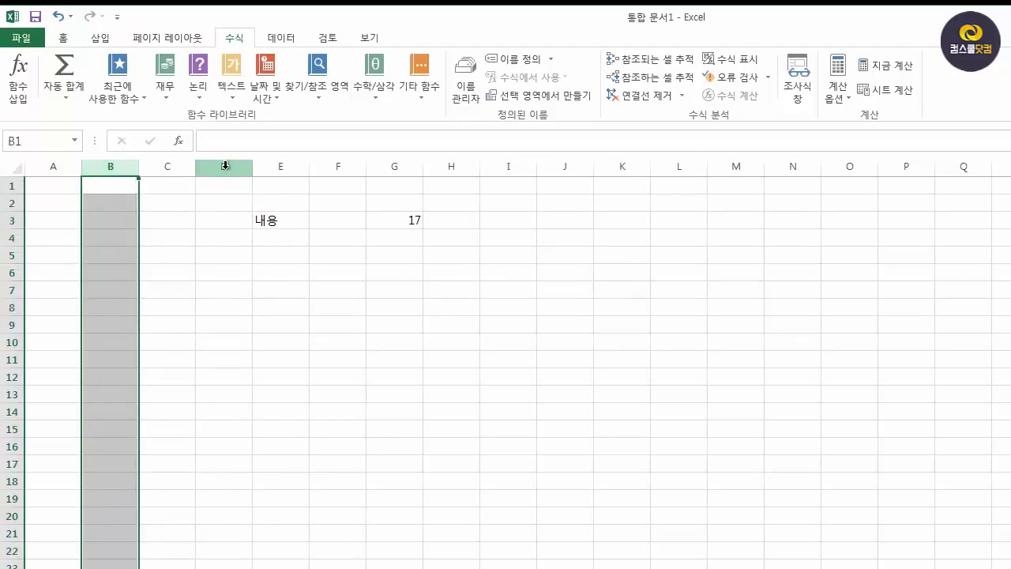
click(225, 165)
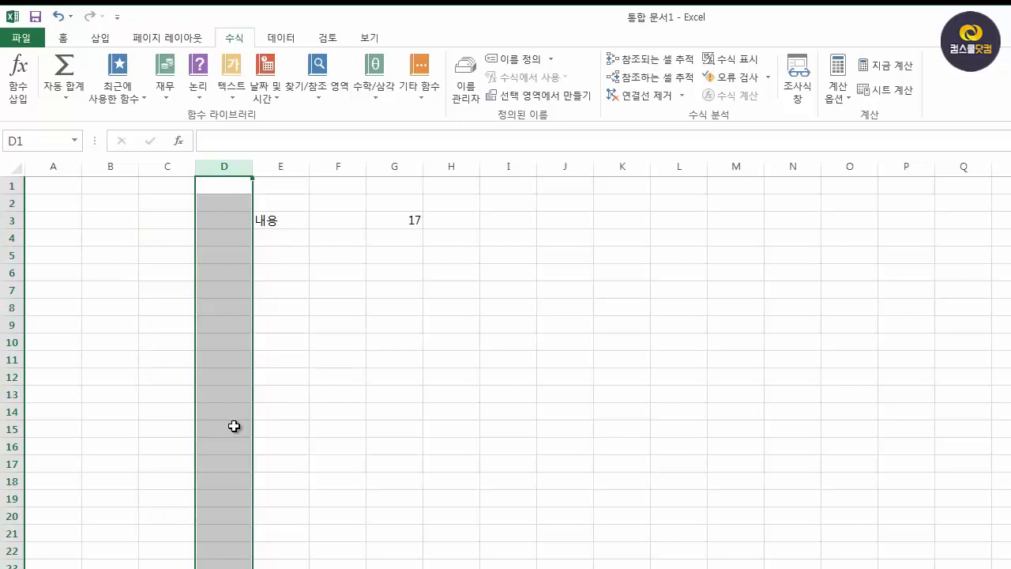
Step: Select cells E7 and F6, then the whole of column F and the whole of row 7
click(296, 292)
click(329, 269)
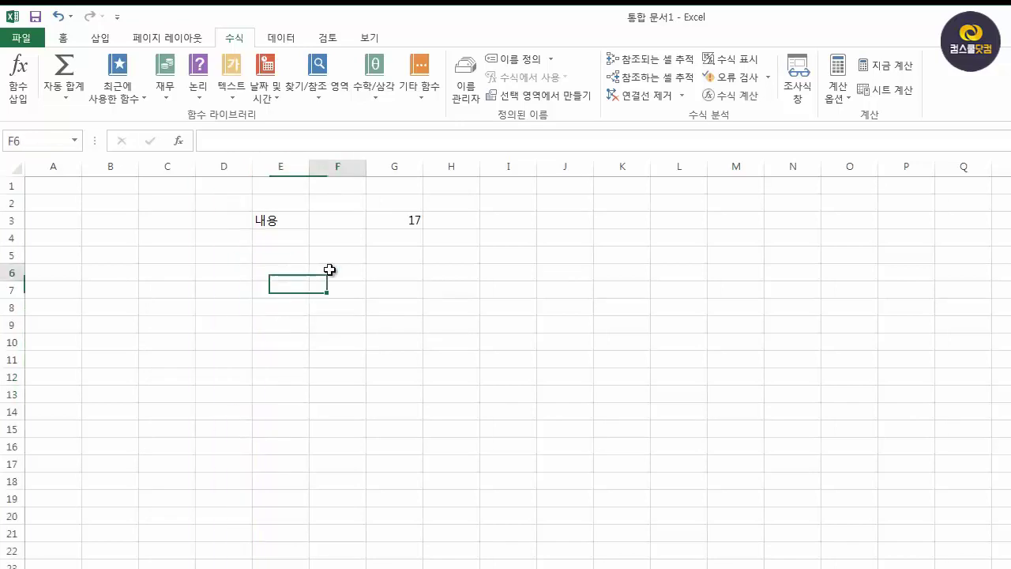
click(320, 166)
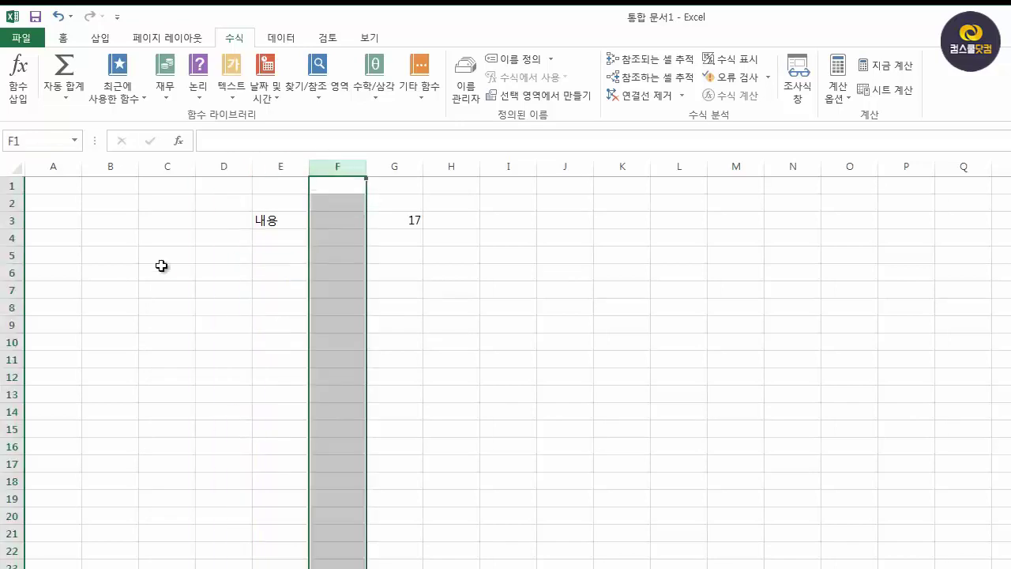
click(14, 289)
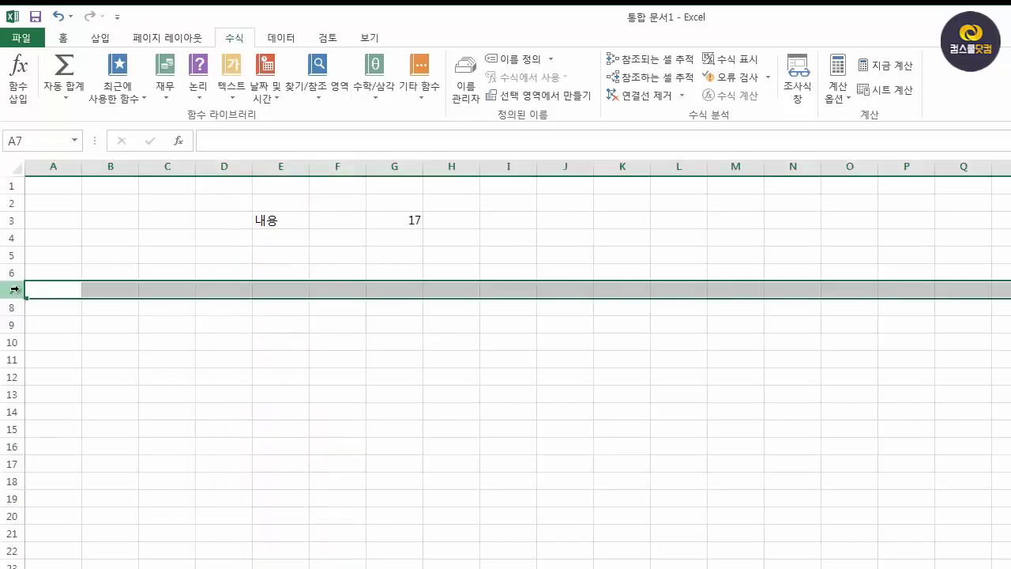
double_click(430, 29)
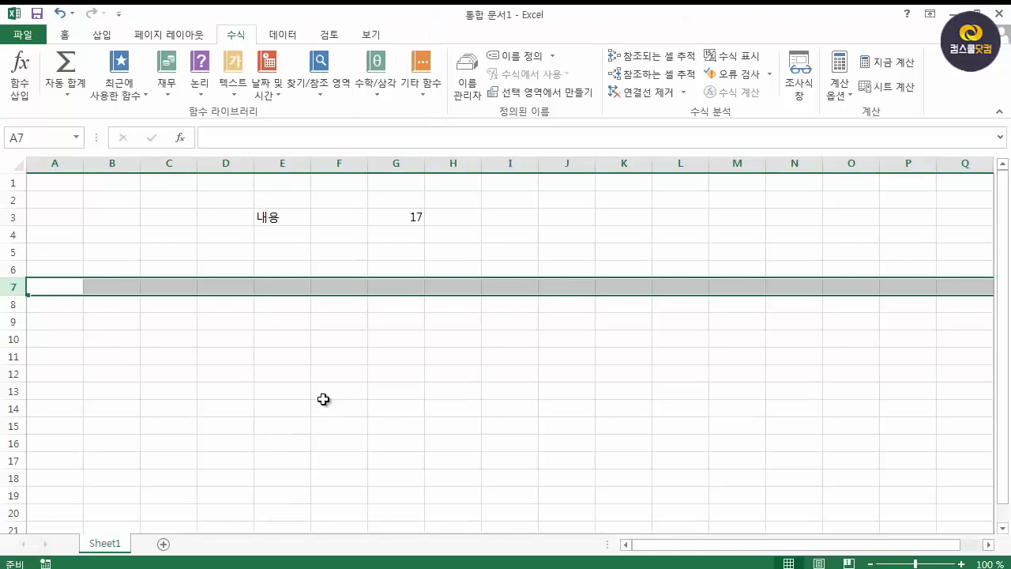
Step: Add two new worksheets after Sheet1 in the workbook
mouse_move(122, 545)
mouse_down()
mouse_move(86, 546)
mouse_move(94, 530)
mouse_move(122, 540)
mouse_move(115, 553)
mouse_move(81, 545)
mouse_move(111, 526)
mouse_move(124, 541)
mouse_up()
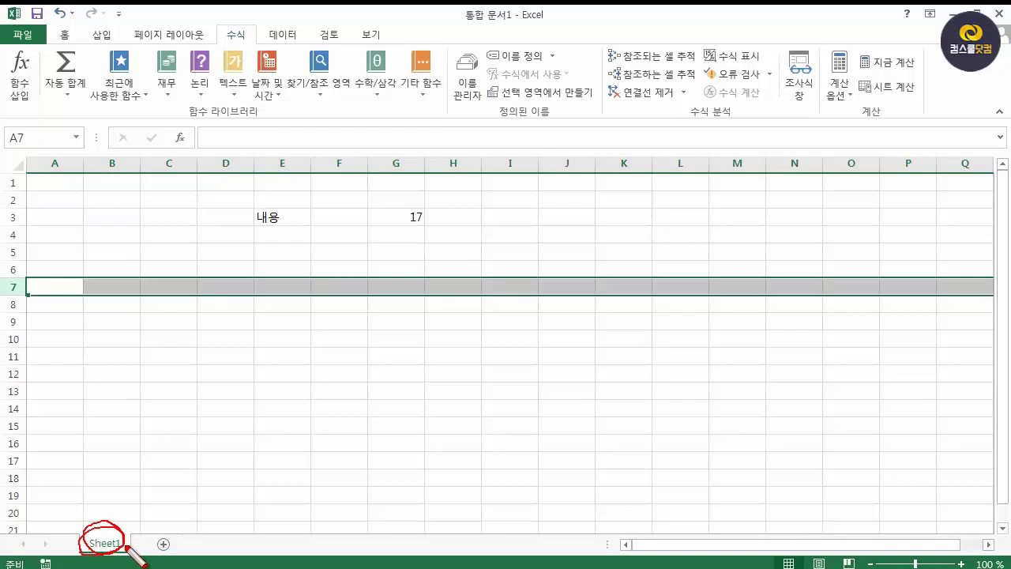
click(164, 544)
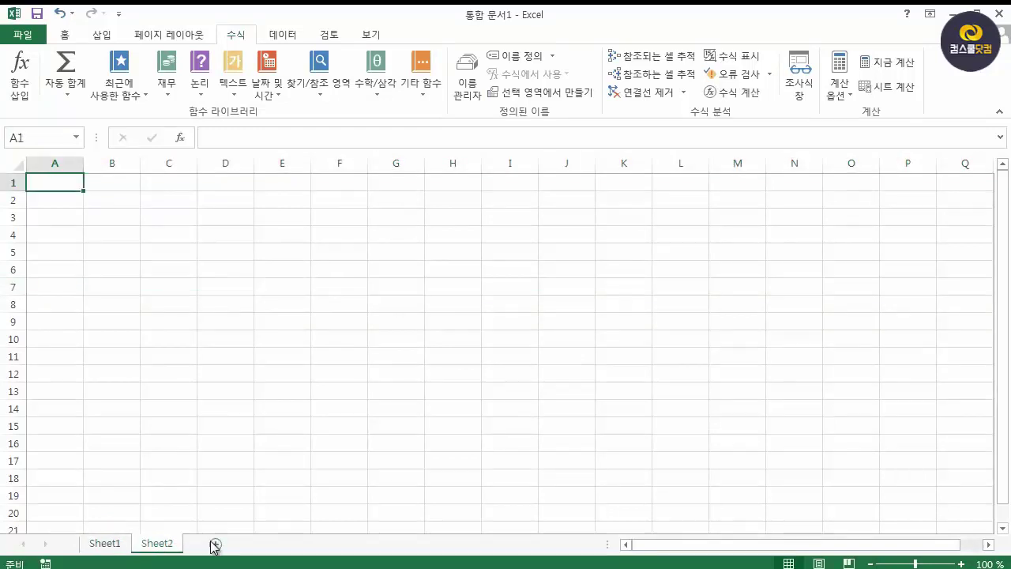
click(214, 543)
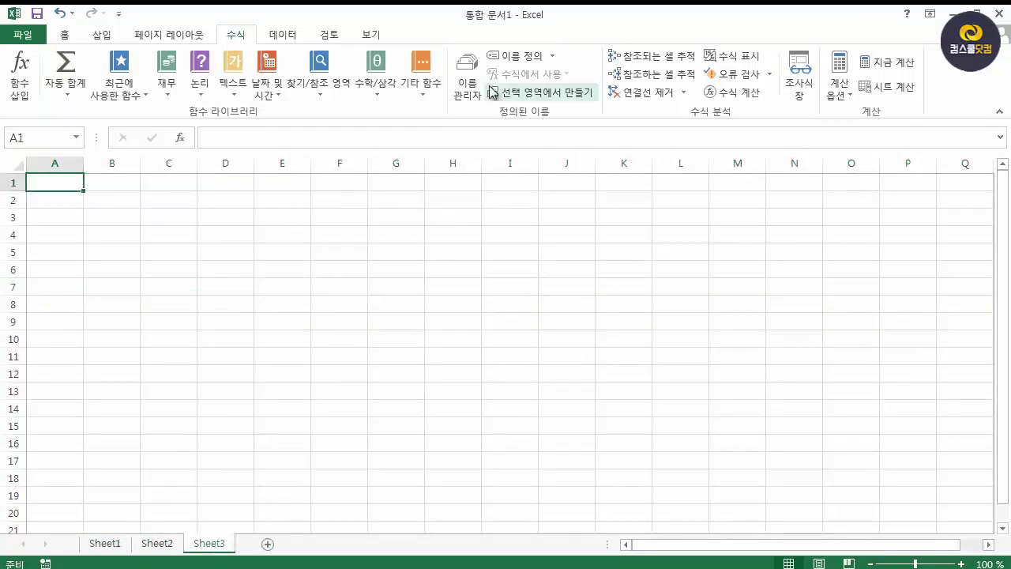
mouse_move(515, 22)
mouse_down()
mouse_move(478, 39)
mouse_move(468, 20)
mouse_move(498, 6)
mouse_move(517, 28)
mouse_up()
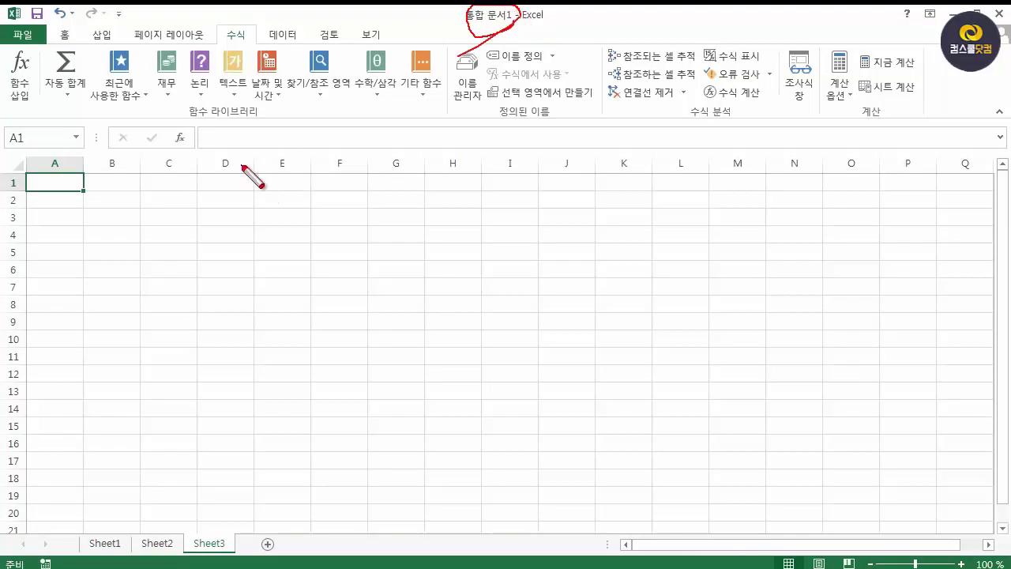
mouse_move(242, 172)
mouse_down()
mouse_move(215, 162)
mouse_move(231, 170)
mouse_up()
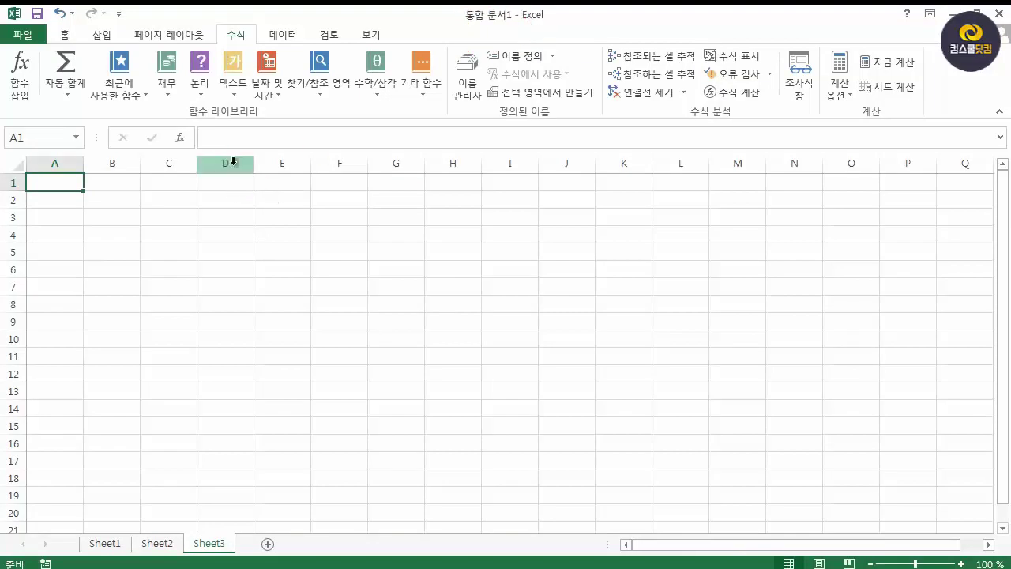
Step: On Sheet3, select column D, row 3, row 5 and the entire sheet in turn, then select cell F11
click(234, 162)
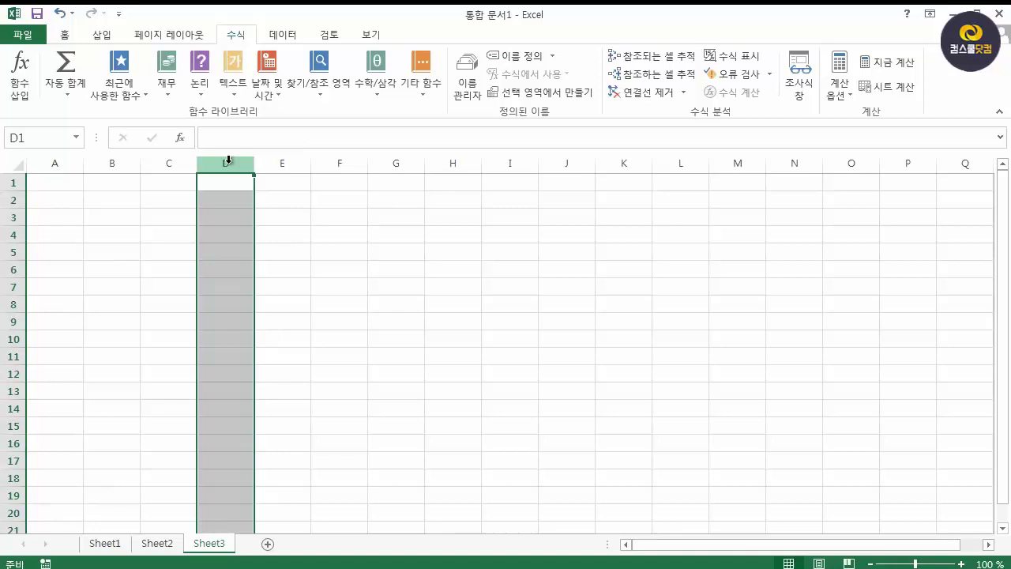
click(8, 218)
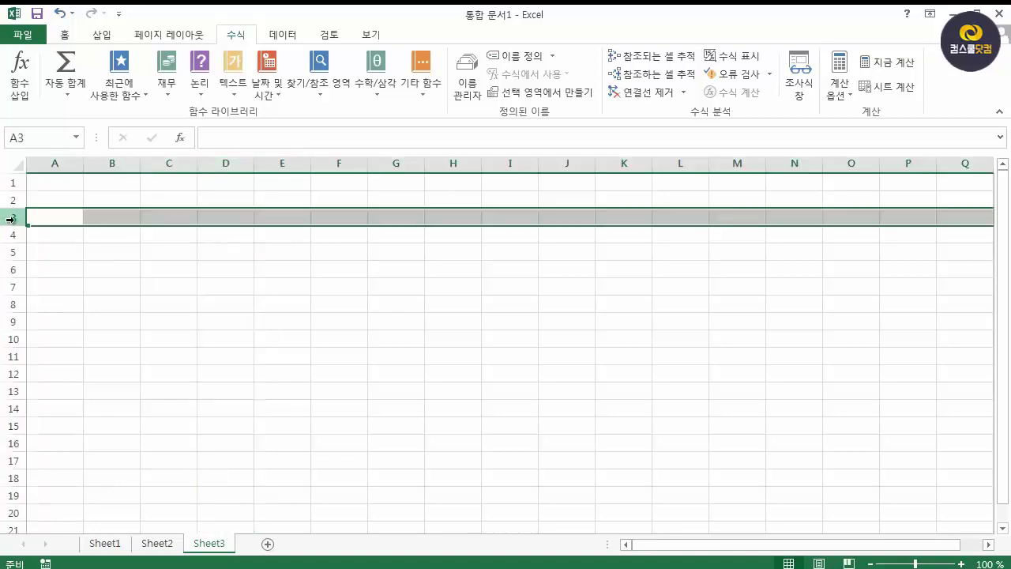
click(12, 250)
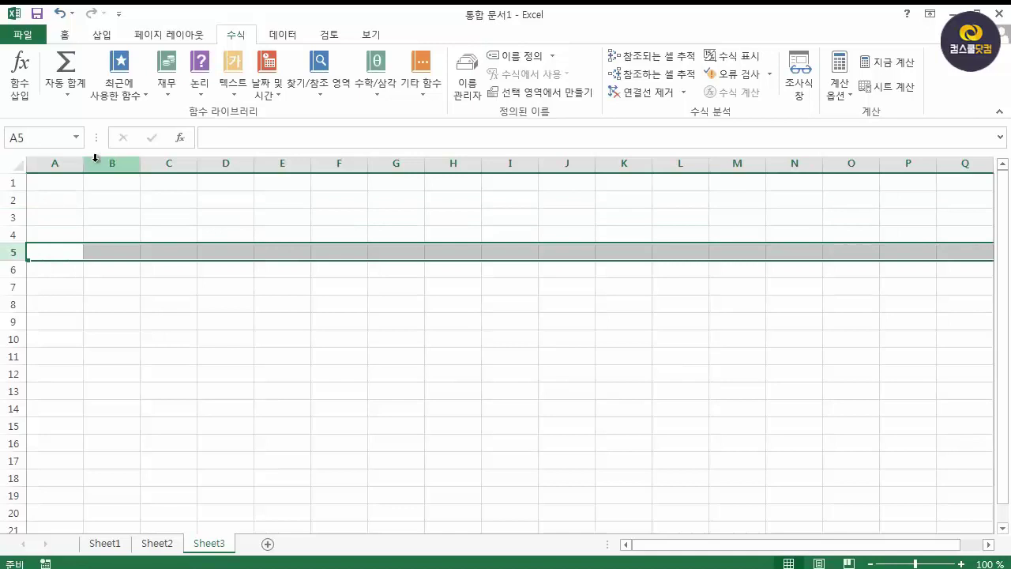
click(21, 166)
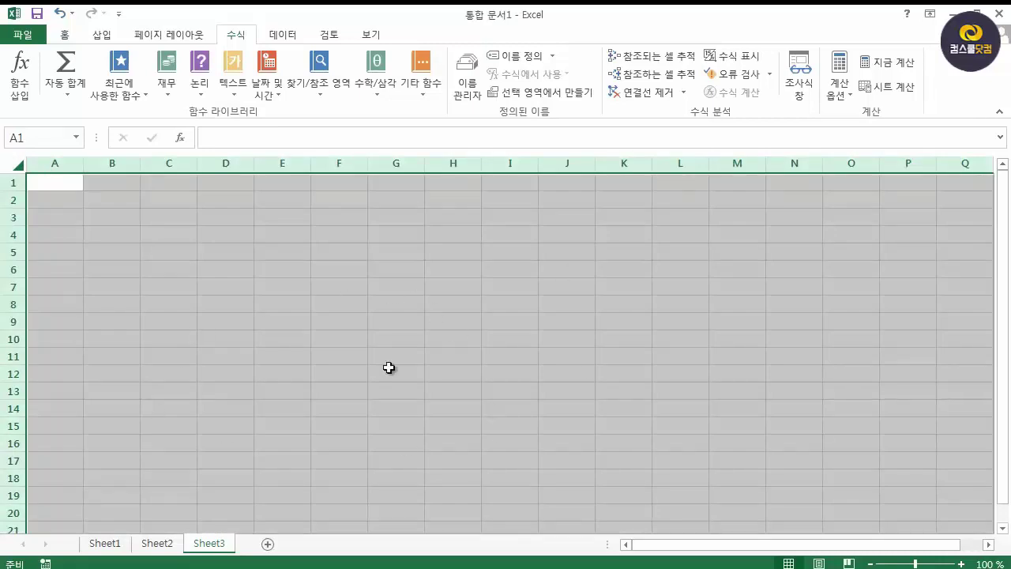
click(348, 356)
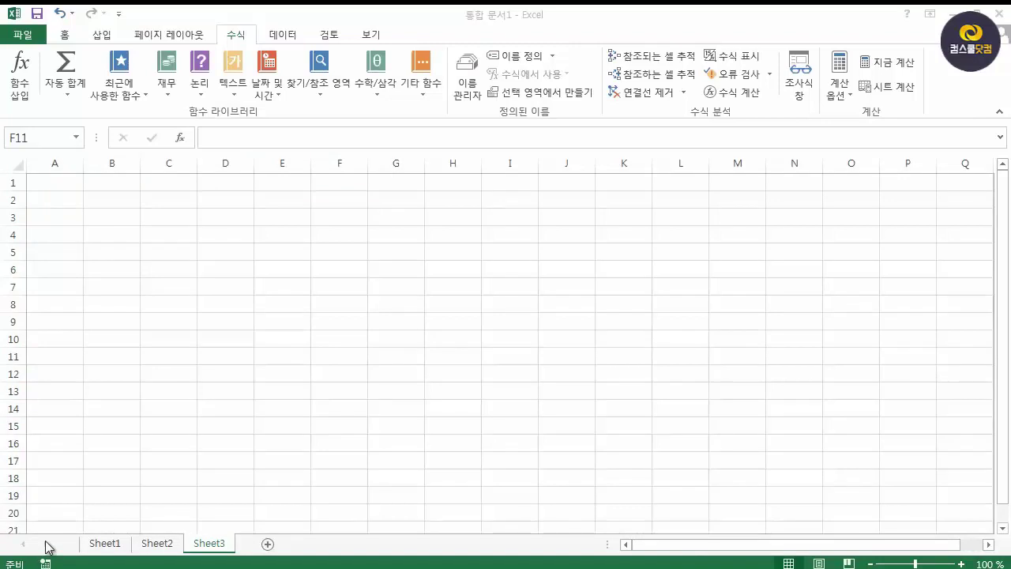
Step: Add eight more worksheets one after another following Sheet3
key(ctrl+2)
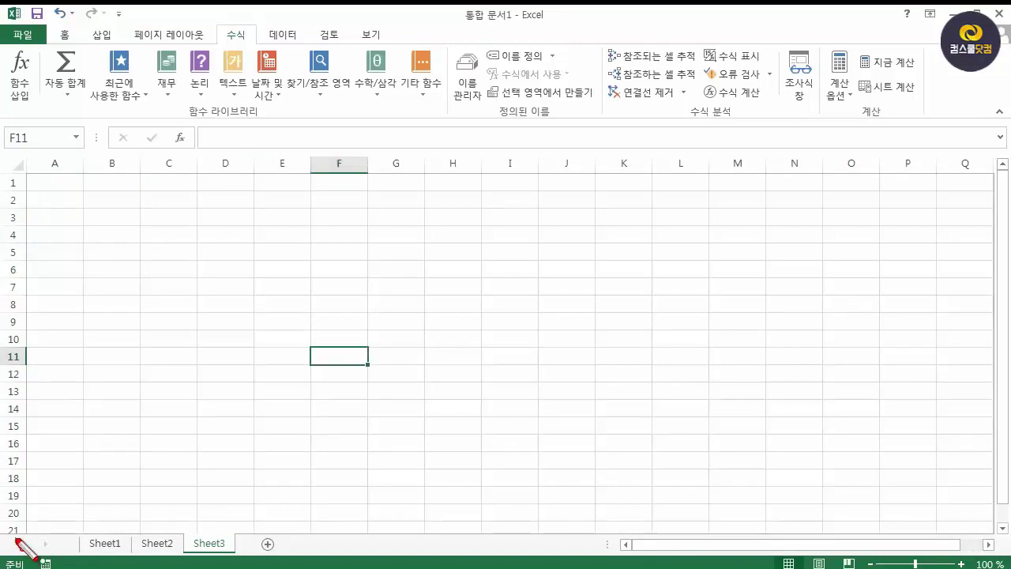
drag(17, 538, 52, 540)
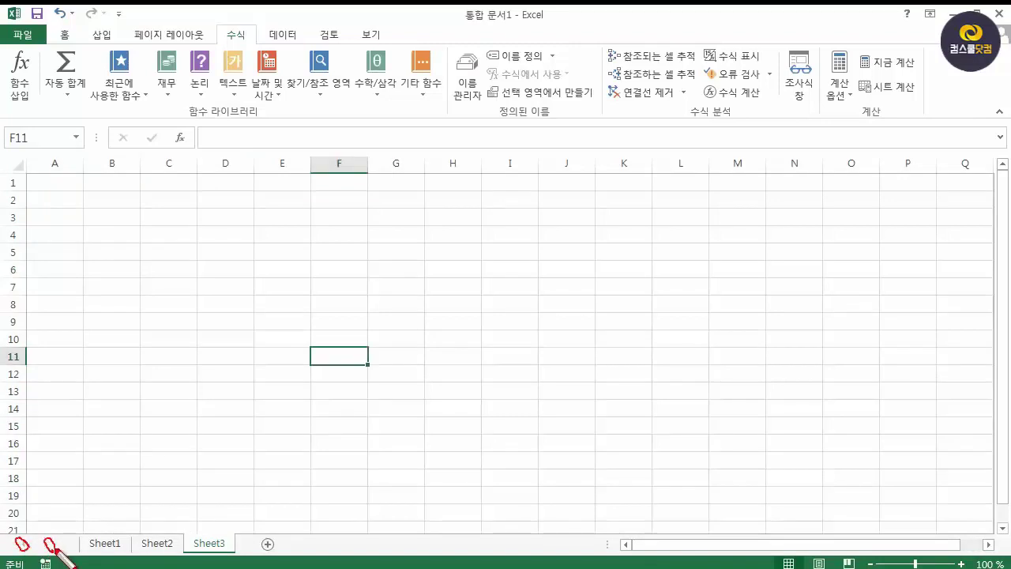
mouse_move(269, 537)
mouse_down()
mouse_move(251, 545)
mouse_move(271, 547)
mouse_up()
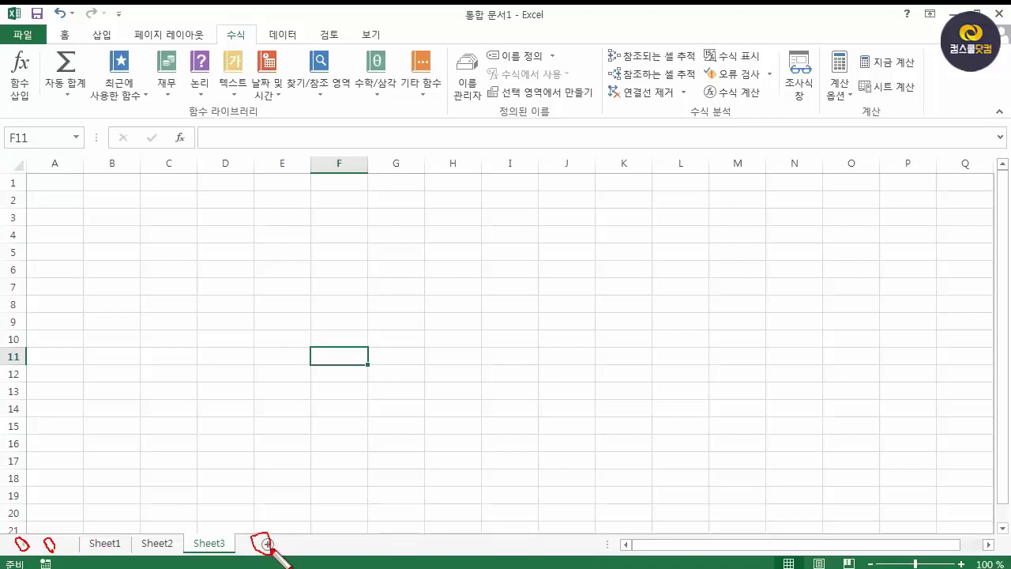
key(Escape)
click(268, 545)
click(320, 545)
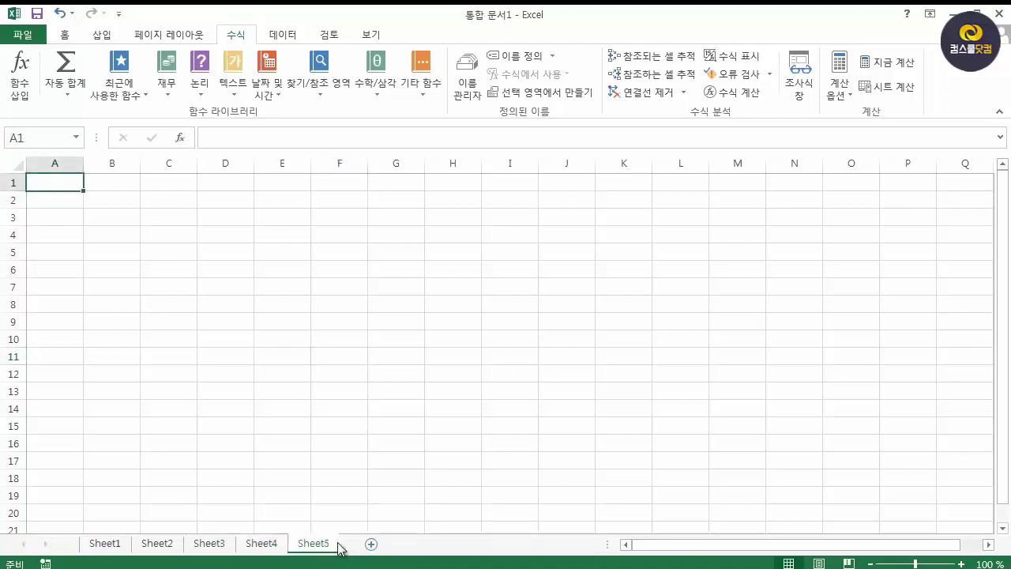
click(371, 544)
click(423, 544)
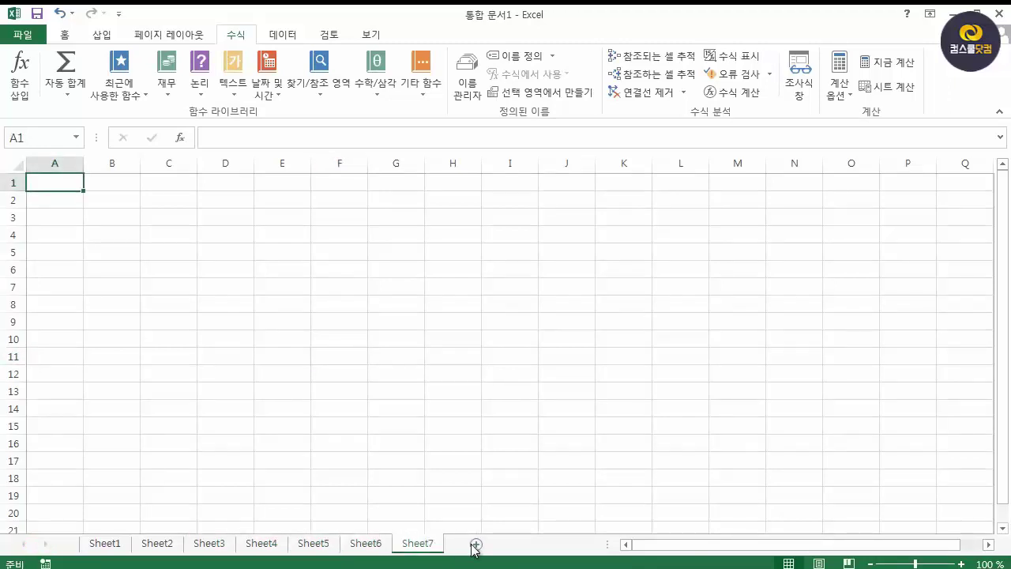
click(476, 544)
click(528, 545)
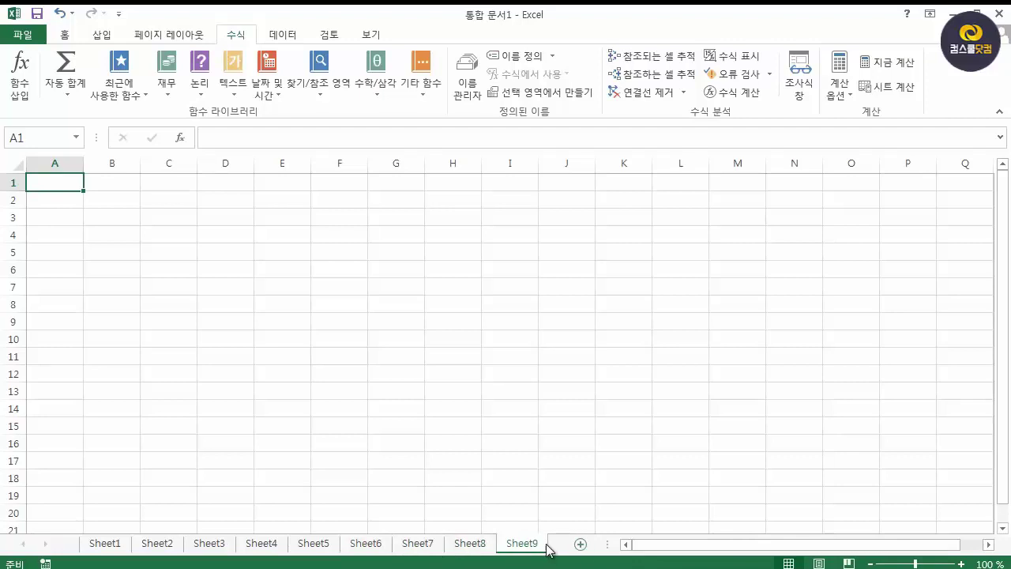
click(581, 545)
click(531, 545)
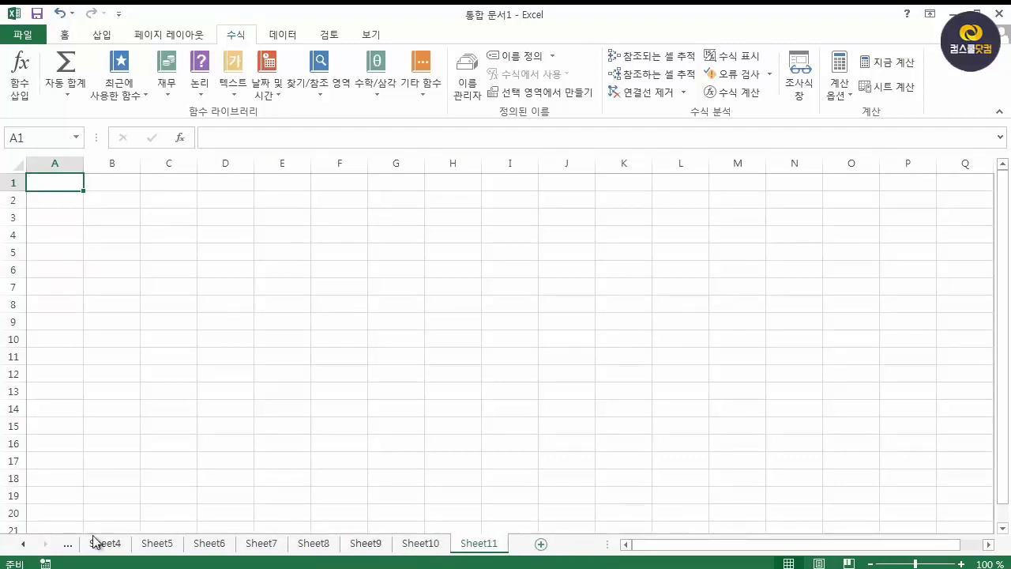
Step: Visit Sheet3 and Sheet11, and bring the first worksheets of the workbook back into view
click(70, 545)
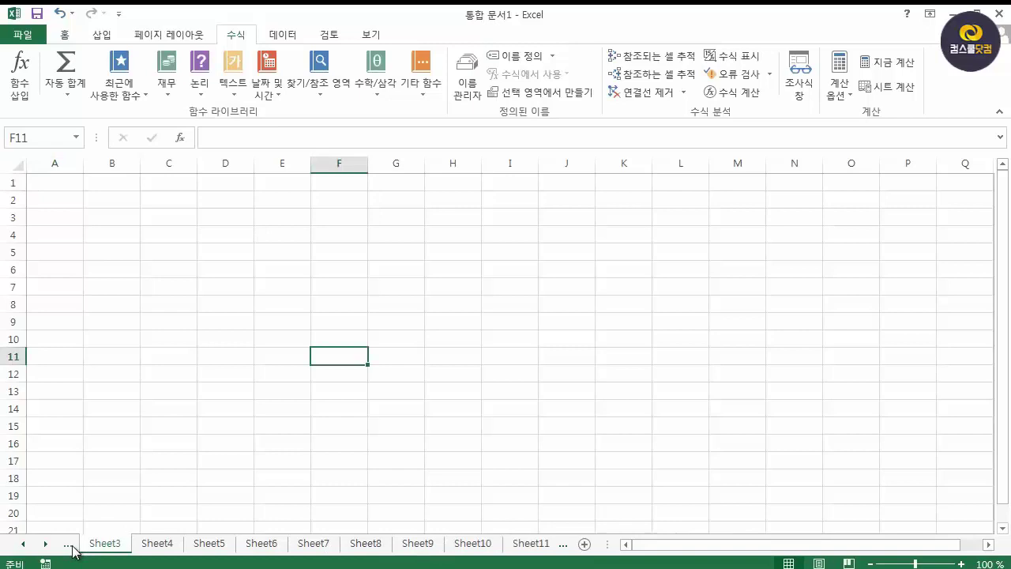
click(534, 549)
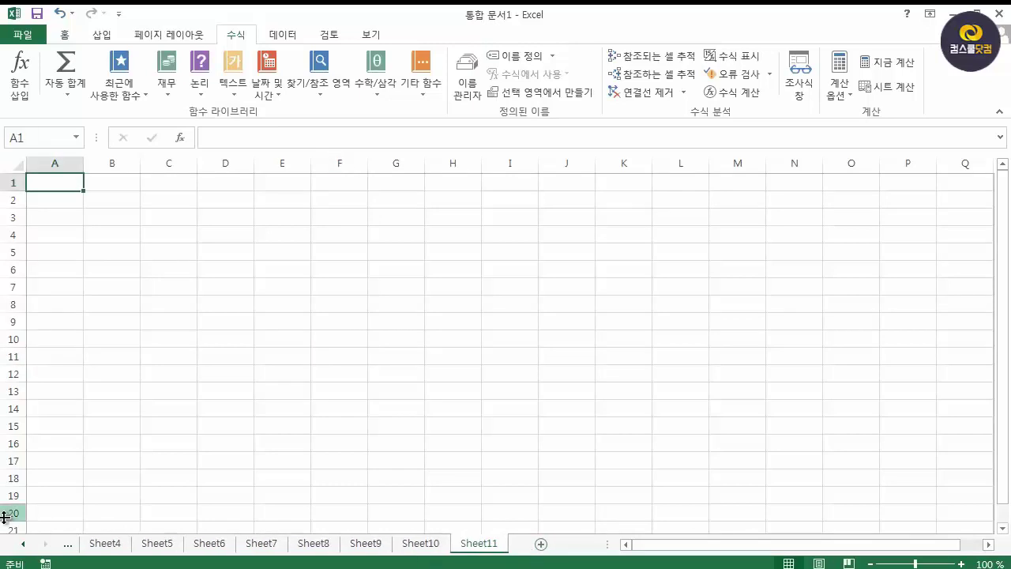
click(24, 544)
click(23, 544)
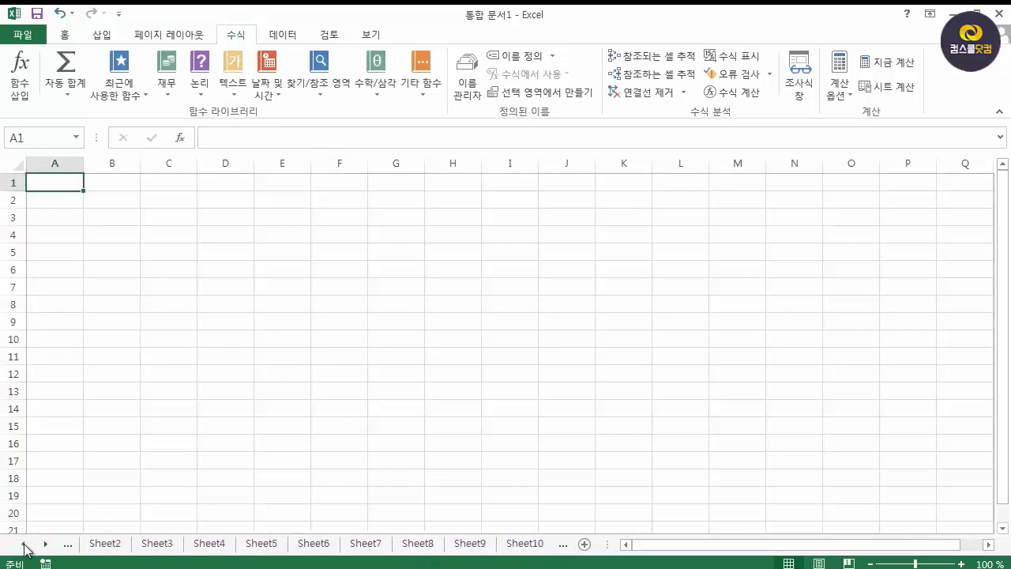
click(24, 543)
key(Escape)
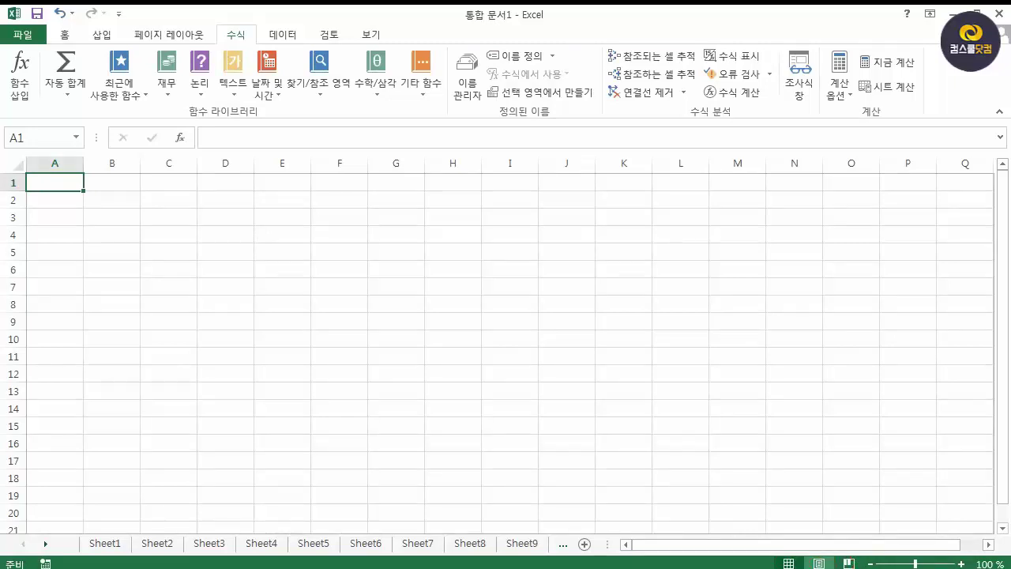
Step: View the worksheet in Page Layout and Page Break Preview, and return it to Normal view
click(821, 564)
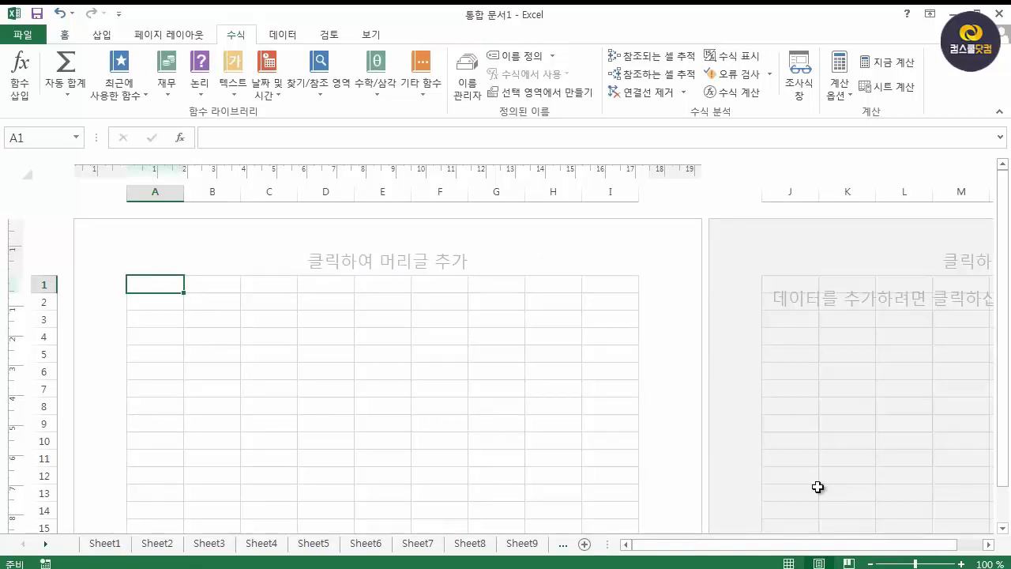
click(847, 562)
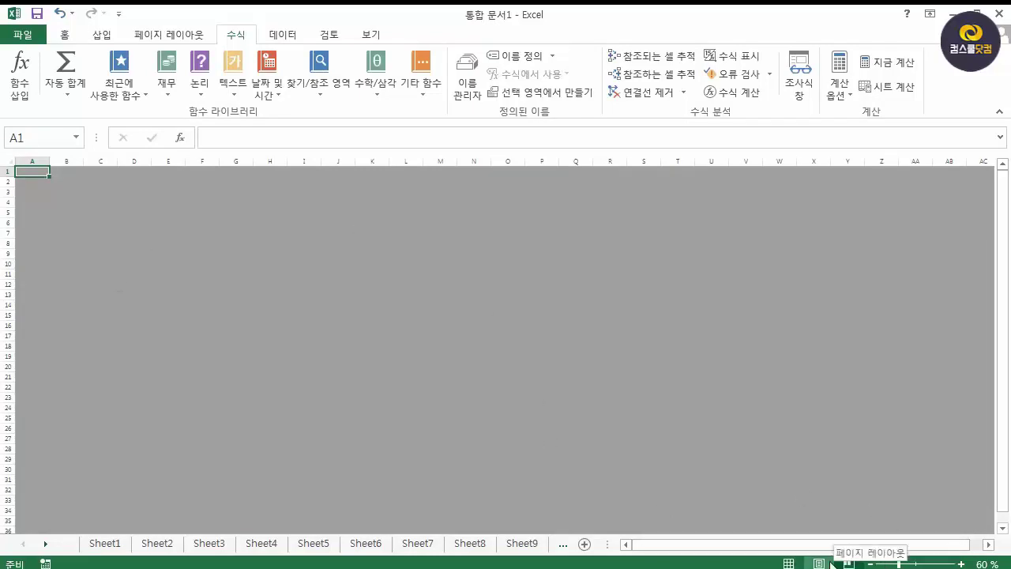
click(789, 563)
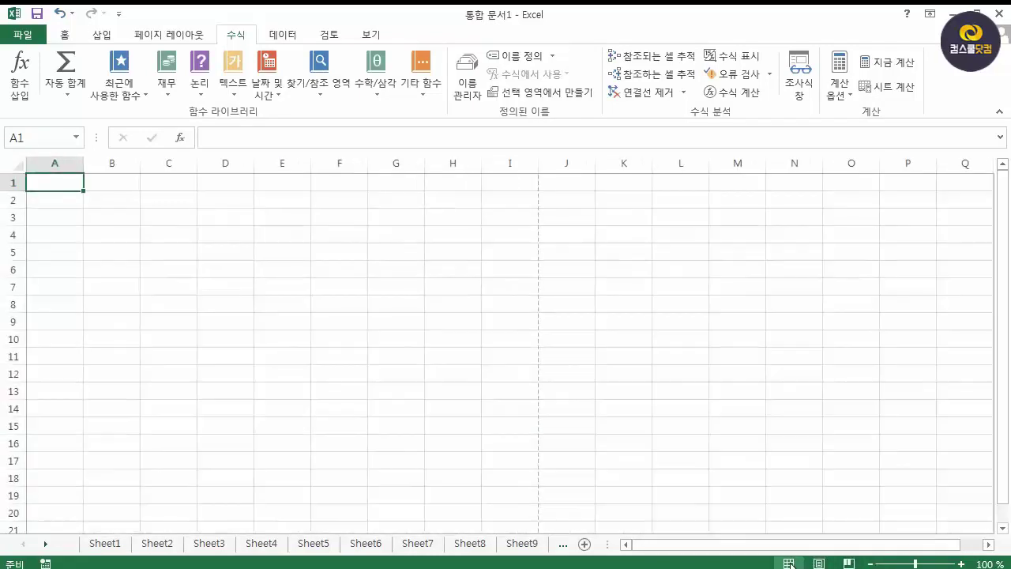
Step: Enlarge the worksheet's zoom above 100% and bring it back down to 90%
click(962, 564)
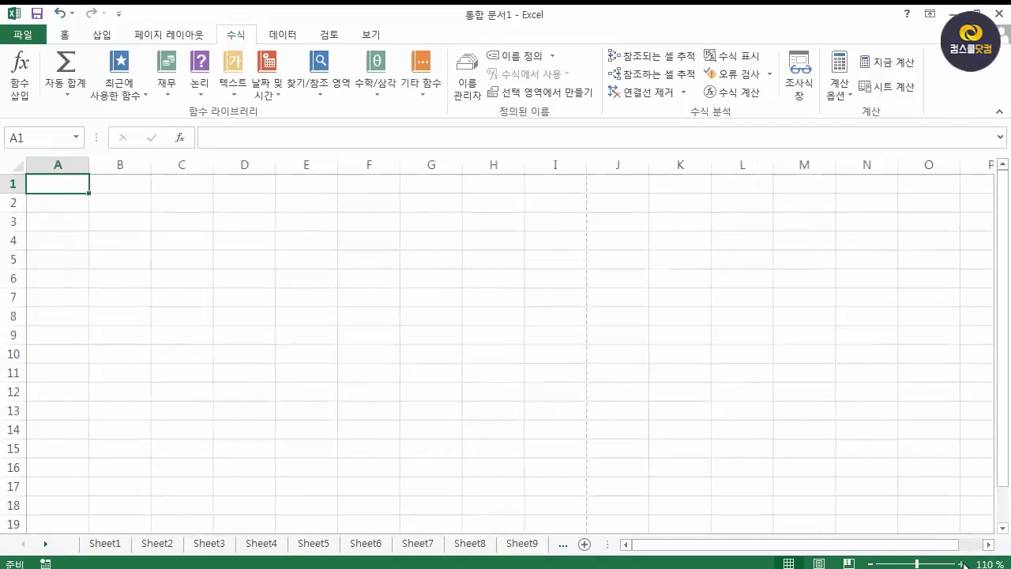
click(962, 564)
click(870, 564)
click(870, 564)
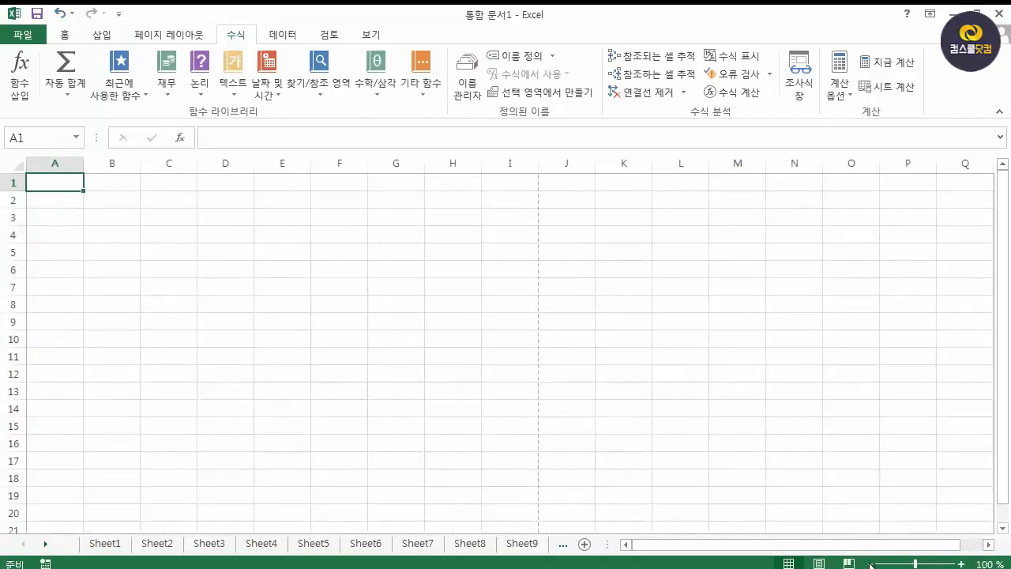
click(870, 564)
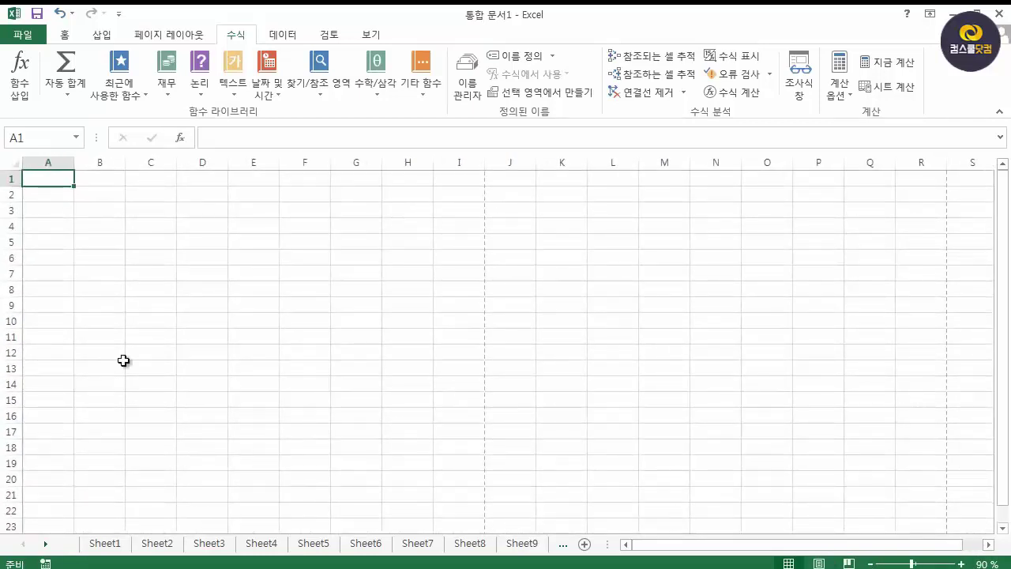
Step: Enter 34 in cell C6, 5 in cell D10 and 6 in cell E11
drag(117, 235, 312, 352)
click(149, 255)
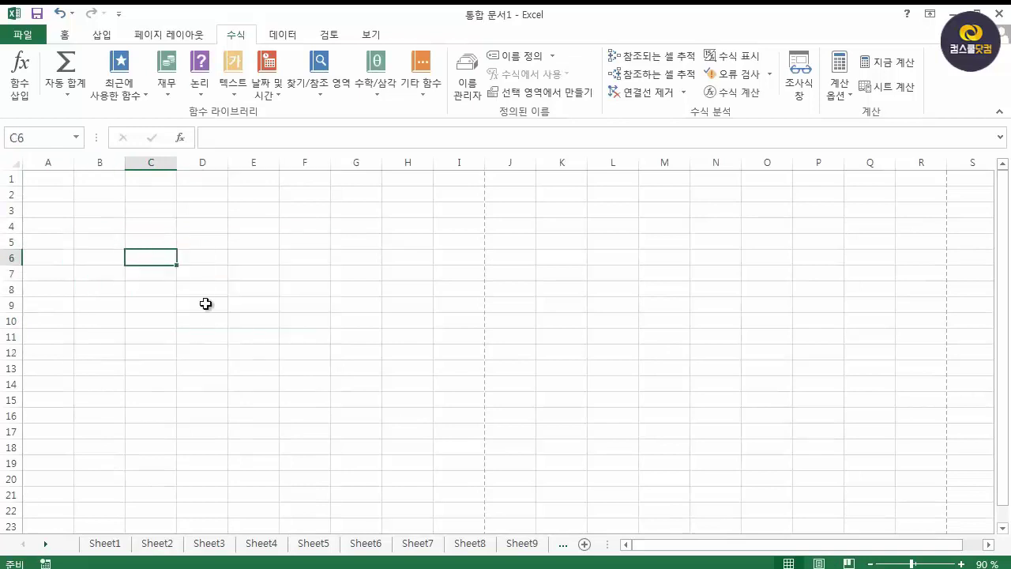
text(34)
click(227, 319)
text(5)
click(271, 334)
text(6)
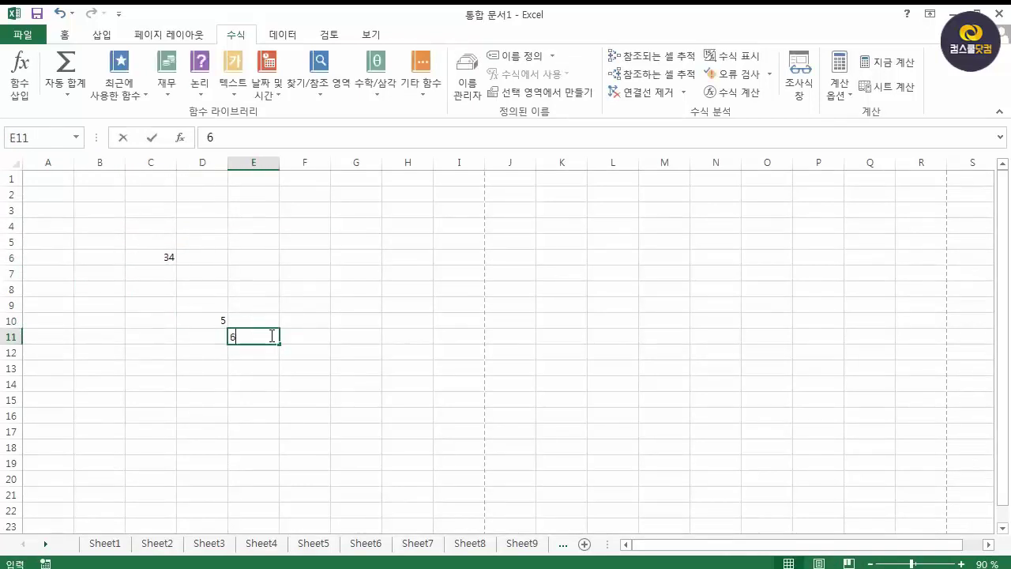
Step: Select the range B5:E12 to check its average, count and sum, and finish on cell G7
click(125, 246)
drag(98, 236, 275, 354)
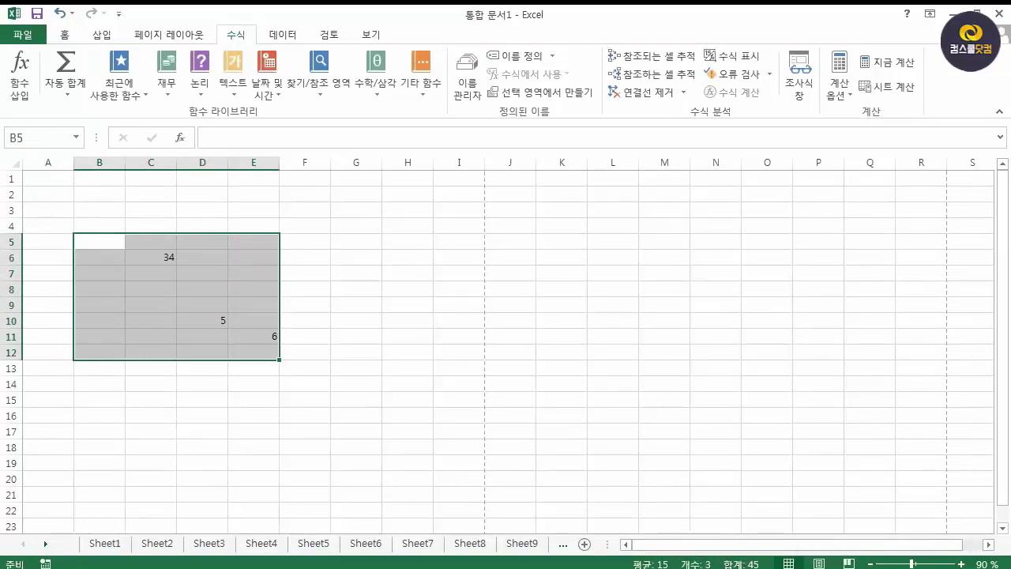
mouse_move(635, 560)
mouse_down()
mouse_move(746, 552)
mouse_move(773, 564)
mouse_up()
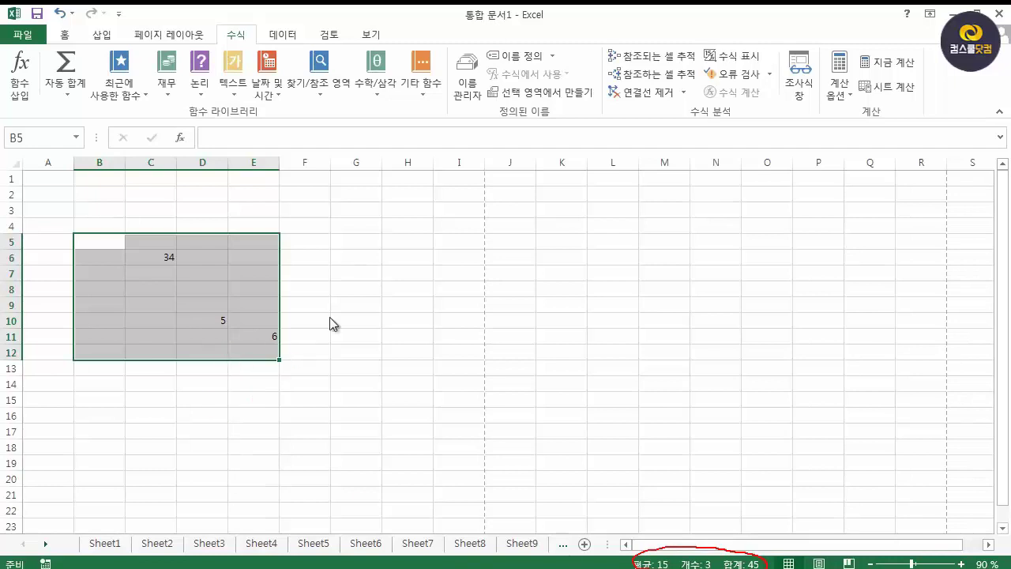
click(335, 273)
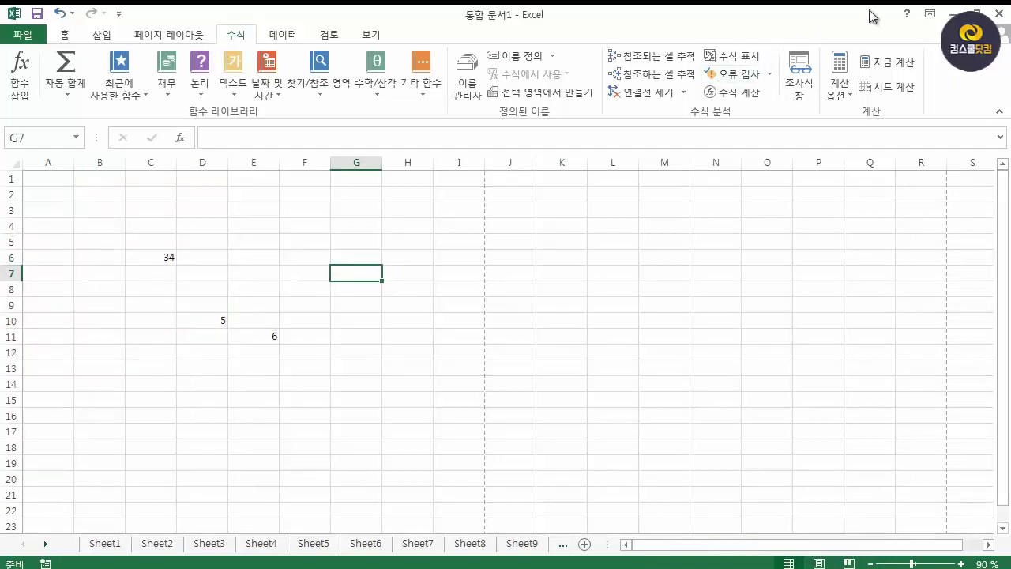
click(954, 13)
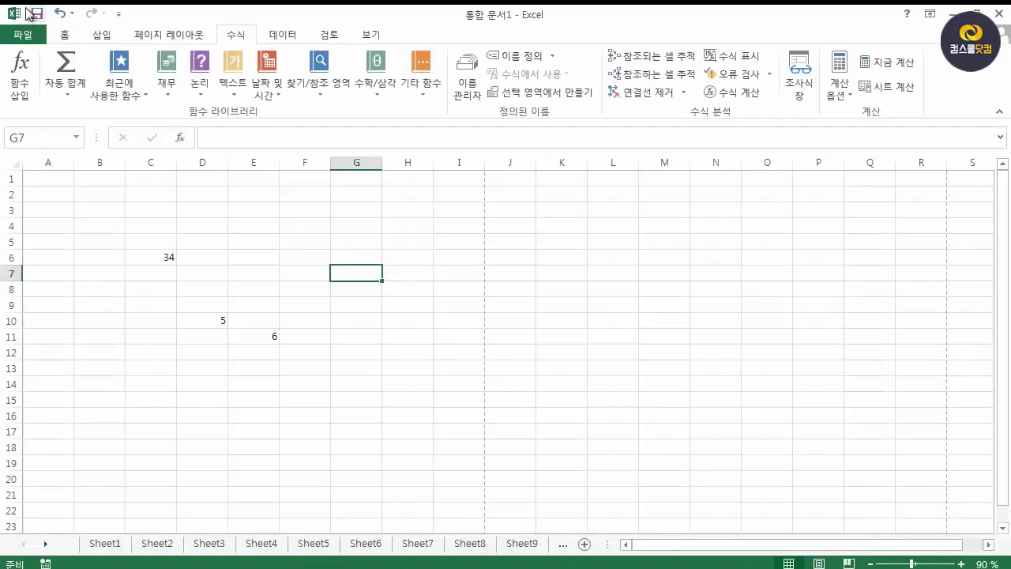
mouse_move(102, 12)
mouse_down()
mouse_move(47, 25)
mouse_move(56, 6)
mouse_move(111, 7)
mouse_move(123, 19)
mouse_move(92, 26)
mouse_up()
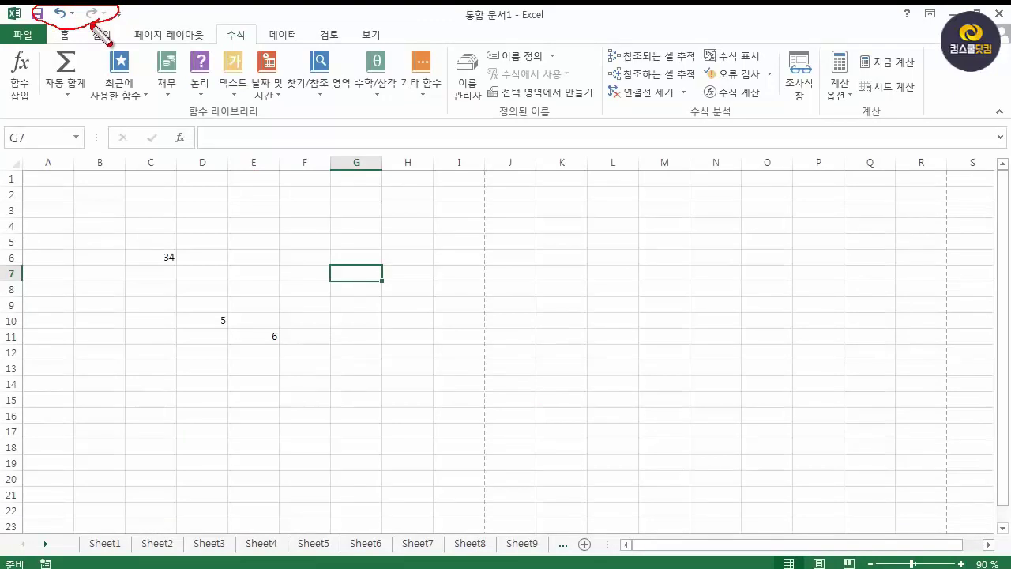
mouse_move(553, 17)
mouse_down()
mouse_move(537, 32)
mouse_move(462, 30)
mouse_move(547, 22)
mouse_move(540, 32)
mouse_up()
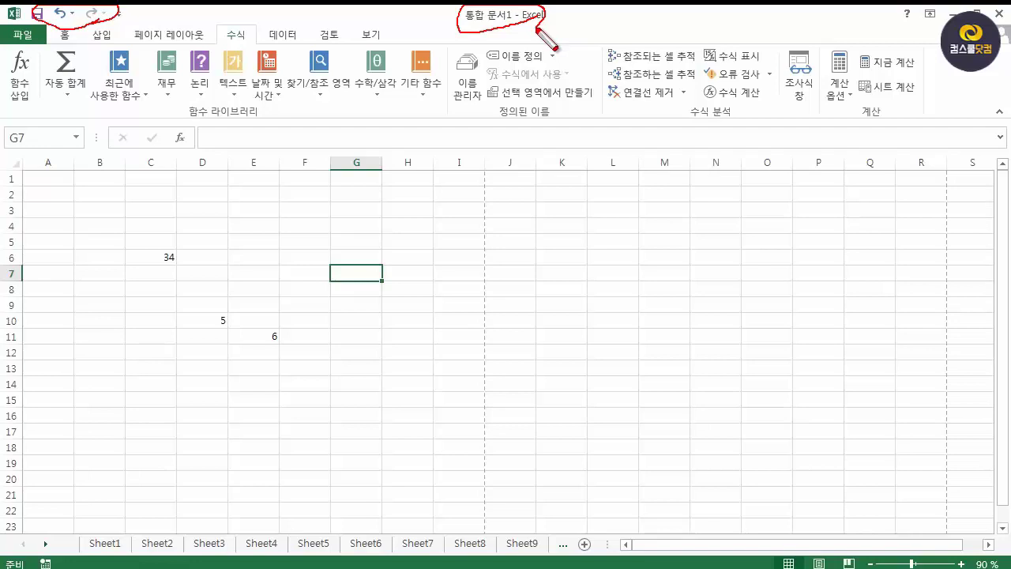
mouse_move(93, 83)
mouse_down()
mouse_move(372, 52)
mouse_move(517, 79)
mouse_move(301, 100)
mouse_up()
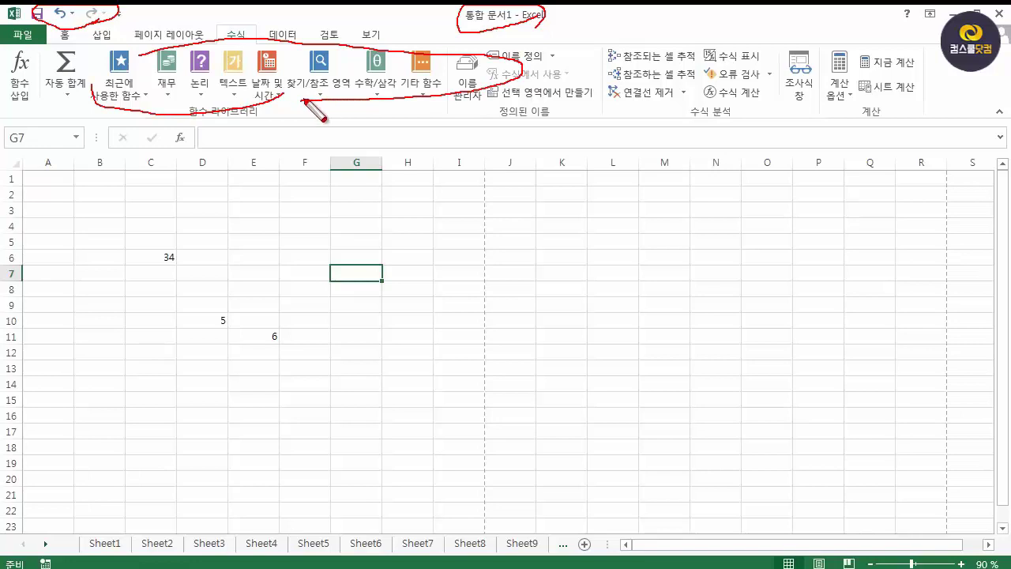
key(Escape)
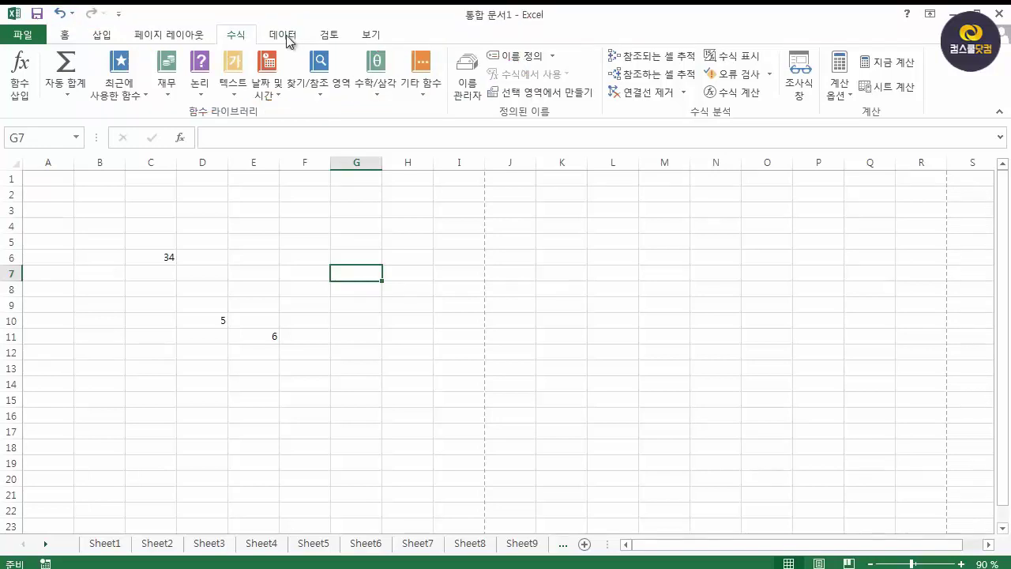
Step: Display the Data commands and examine the sort, filter and data tools, Name Box, formula bar, active cell, row and column headings, and worksheet names
click(283, 35)
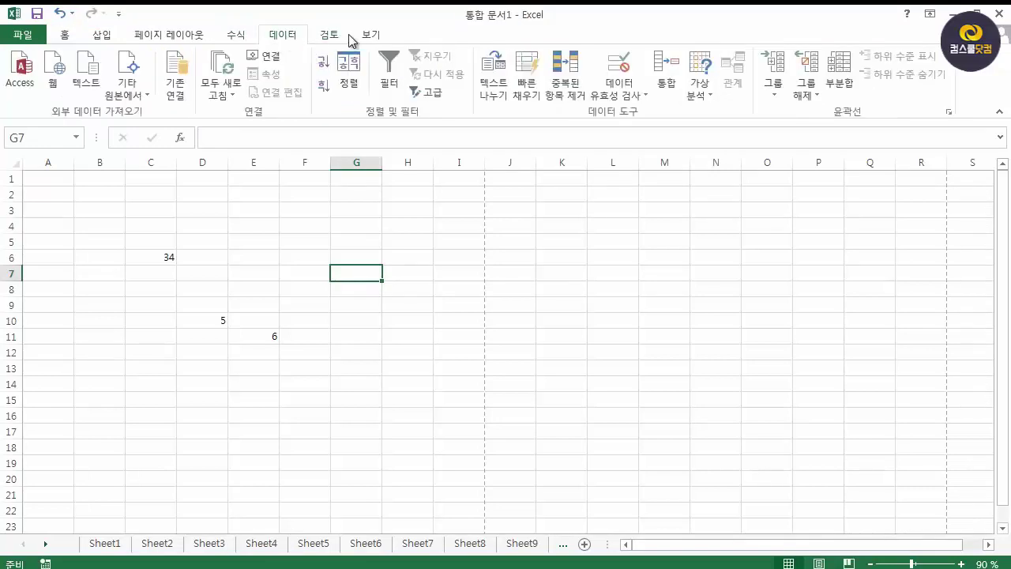
mouse_move(447, 110)
mouse_down()
mouse_move(372, 120)
mouse_move(330, 83)
mouse_move(462, 59)
mouse_move(404, 120)
mouse_up()
mouse_move(683, 93)
mouse_down()
mouse_move(612, 120)
mouse_move(553, 64)
mouse_move(694, 75)
mouse_move(639, 108)
mouse_up()
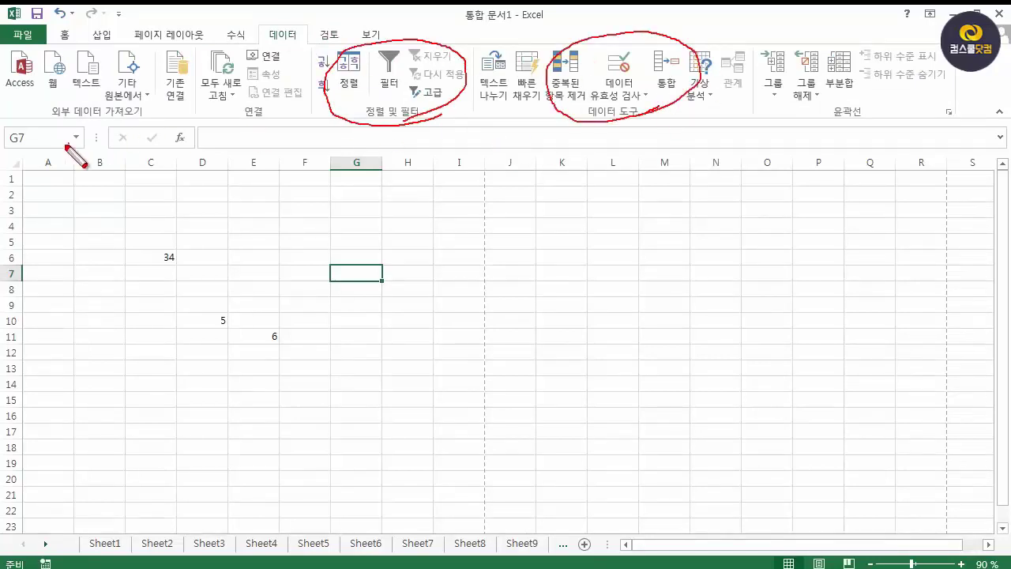
mouse_move(69, 144)
mouse_down()
mouse_move(12, 142)
mouse_move(26, 120)
mouse_move(77, 135)
mouse_move(75, 156)
mouse_up()
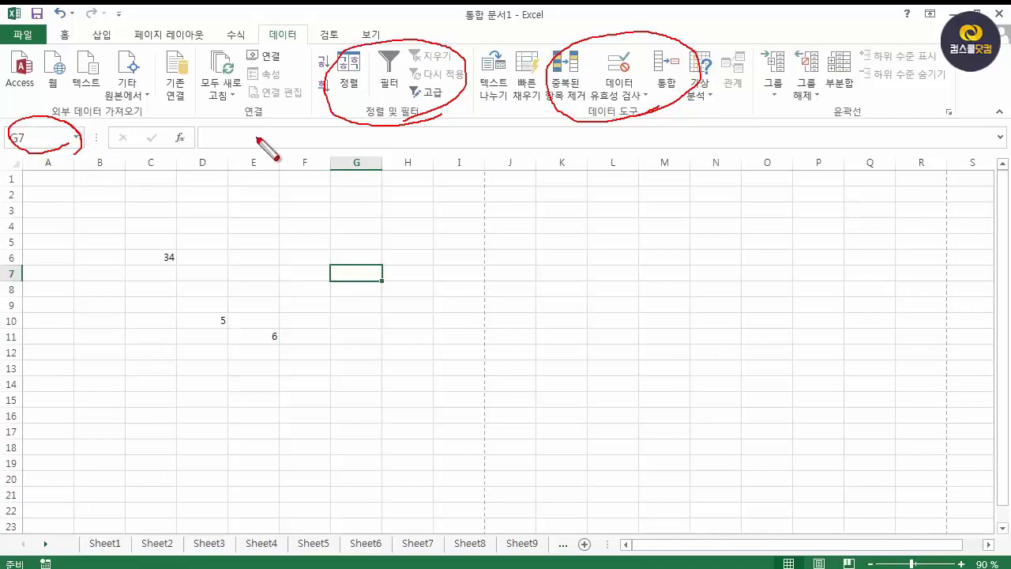
mouse_move(267, 147)
mouse_down()
mouse_move(233, 158)
mouse_move(256, 142)
mouse_move(245, 148)
mouse_up()
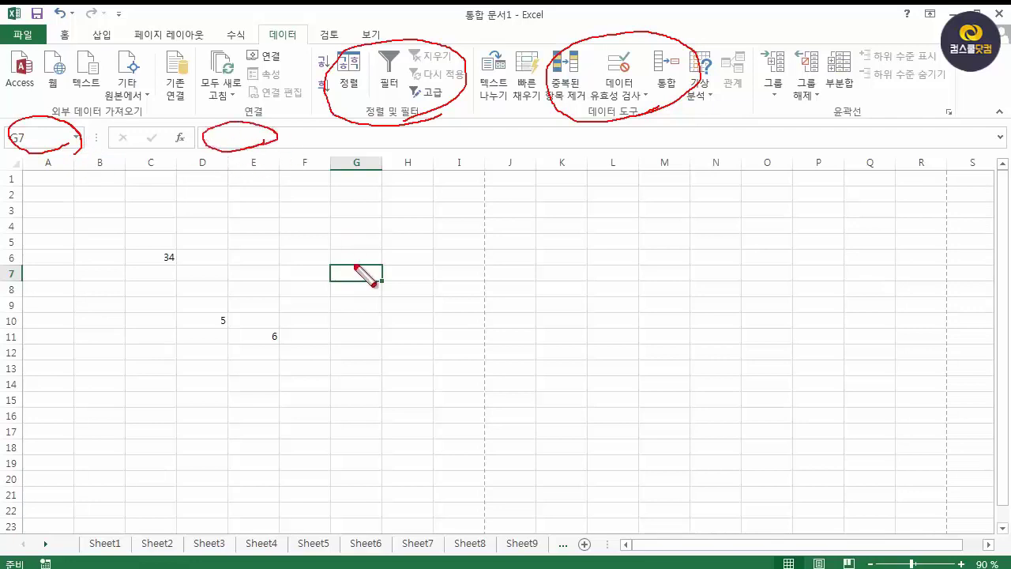
mouse_move(351, 269)
mouse_down()
mouse_move(340, 275)
mouse_move(358, 281)
mouse_up()
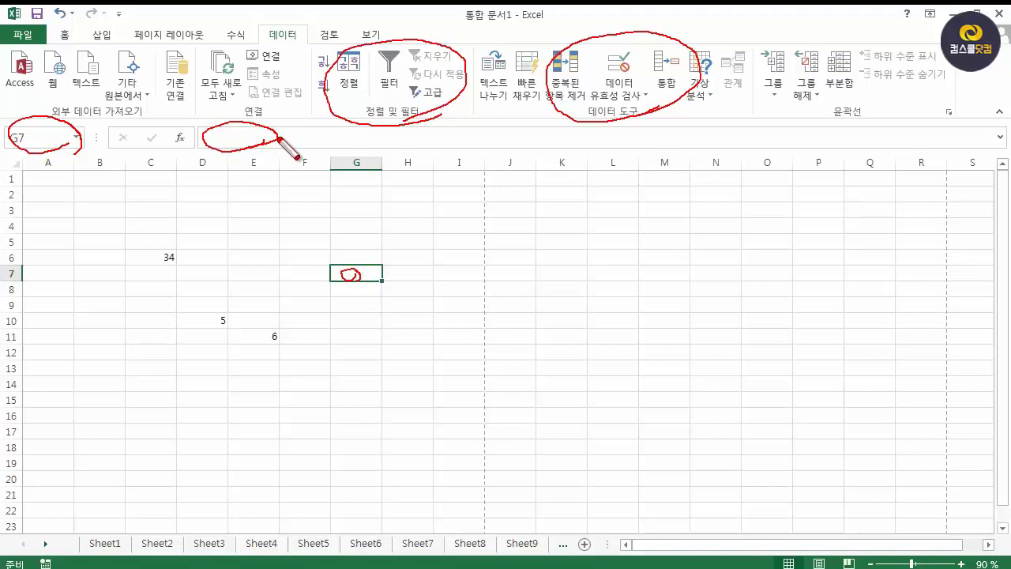
mouse_move(277, 123)
mouse_down()
mouse_move(282, 144)
mouse_move(305, 121)
mouse_up()
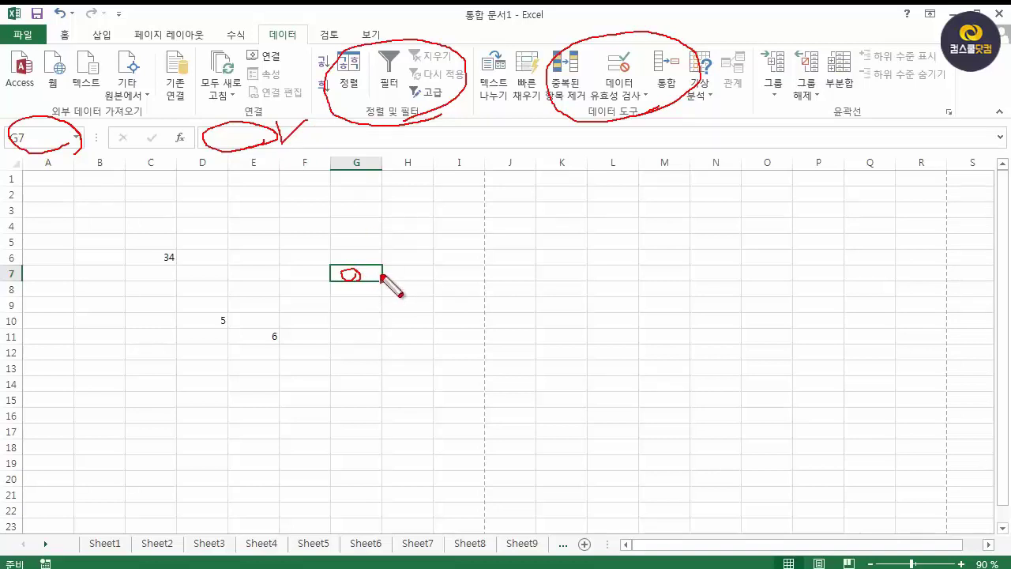
mouse_move(383, 281)
mouse_down()
mouse_move(345, 261)
mouse_move(332, 276)
mouse_move(376, 281)
mouse_up()
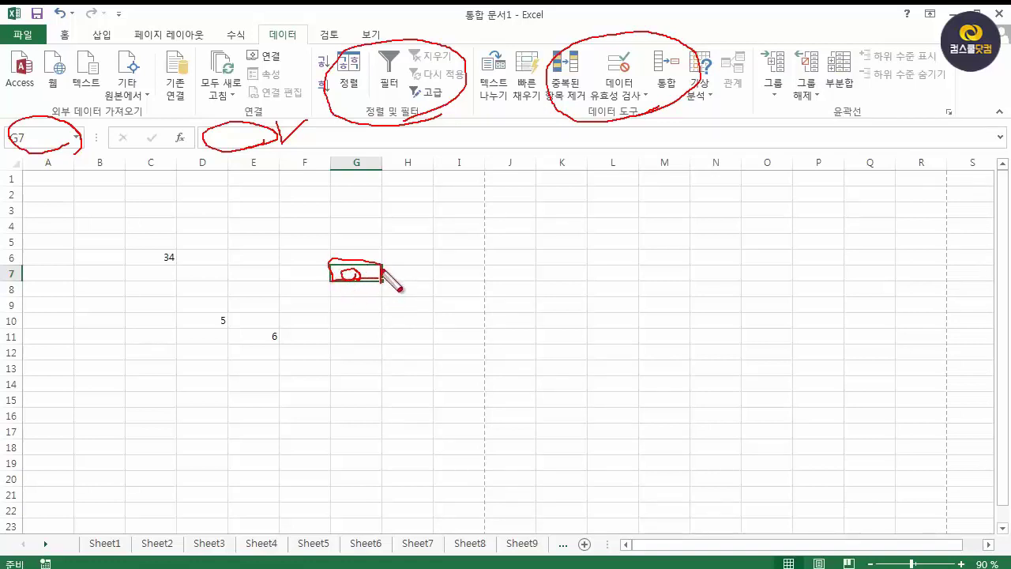
drag(387, 156, 362, 176)
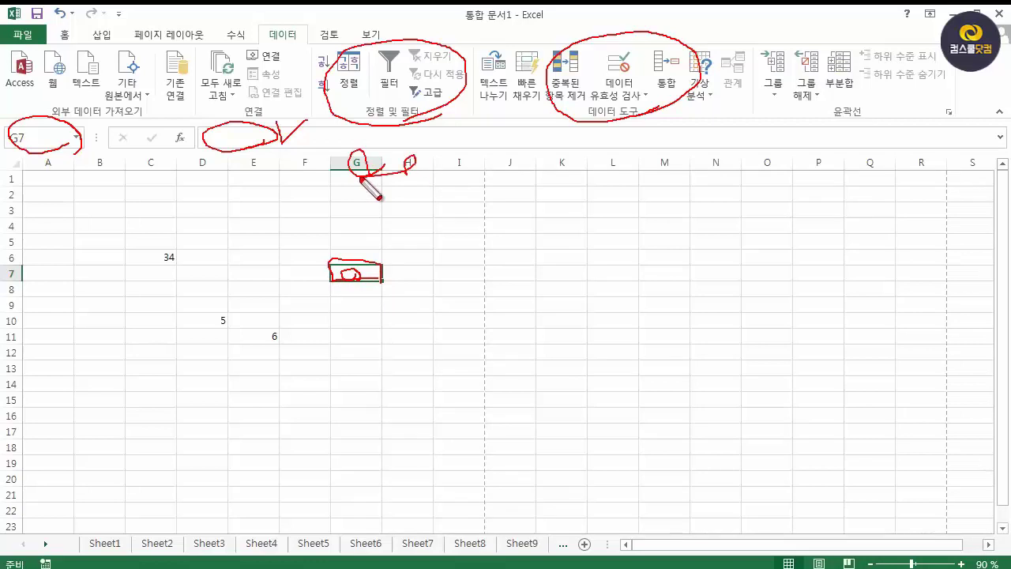
mouse_move(15, 224)
mouse_down()
mouse_move(1, 230)
mouse_move(22, 238)
mouse_move(9, 257)
mouse_move(22, 259)
mouse_up()
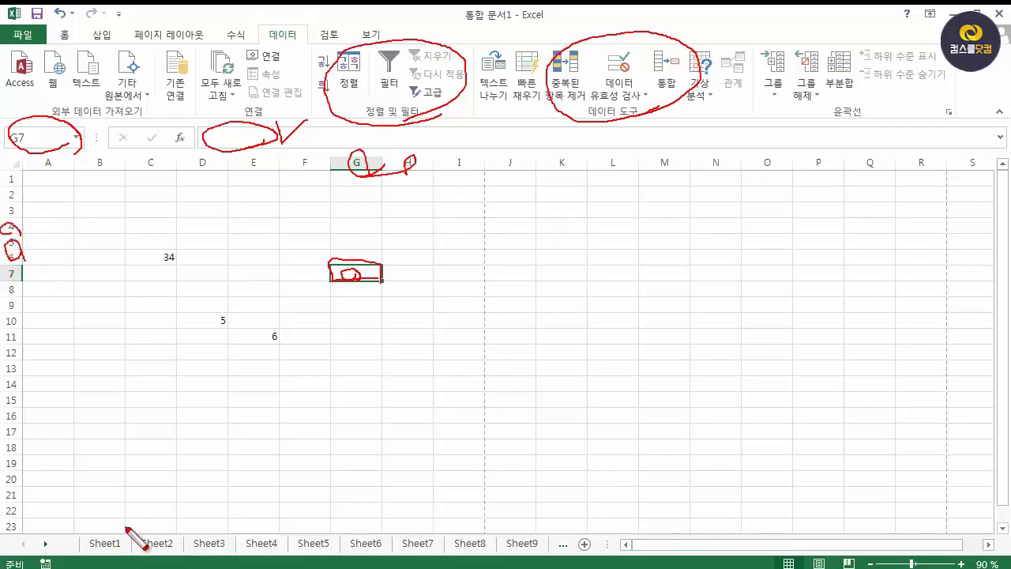
mouse_move(129, 542)
mouse_down()
mouse_move(102, 548)
mouse_move(229, 556)
mouse_move(255, 540)
mouse_move(309, 553)
mouse_up()
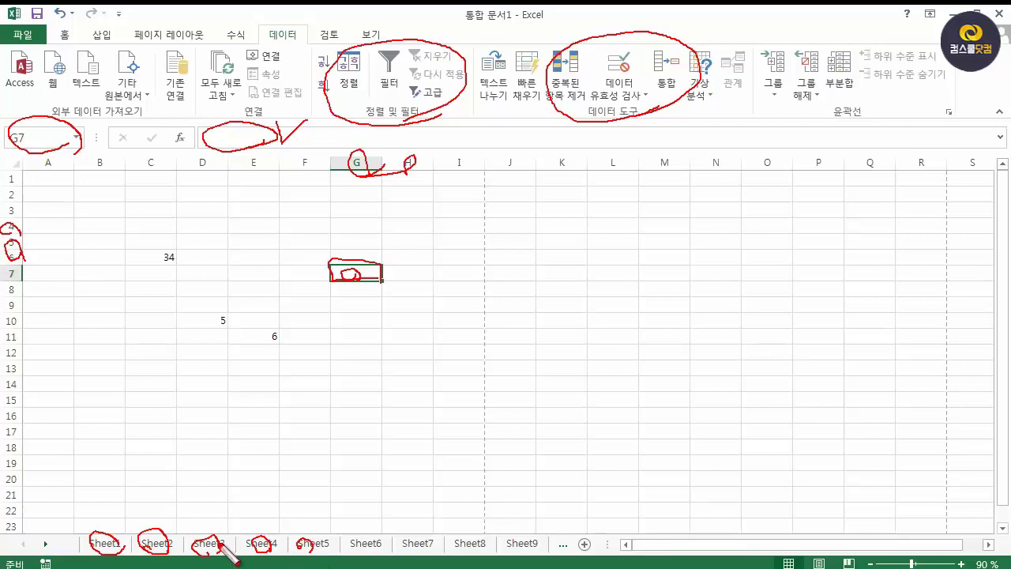
key(Escape)
Step: Switch through Sheet6, Sheet5, Sheet4 and Sheet3 in turn, and go back to Sheet4
click(365, 544)
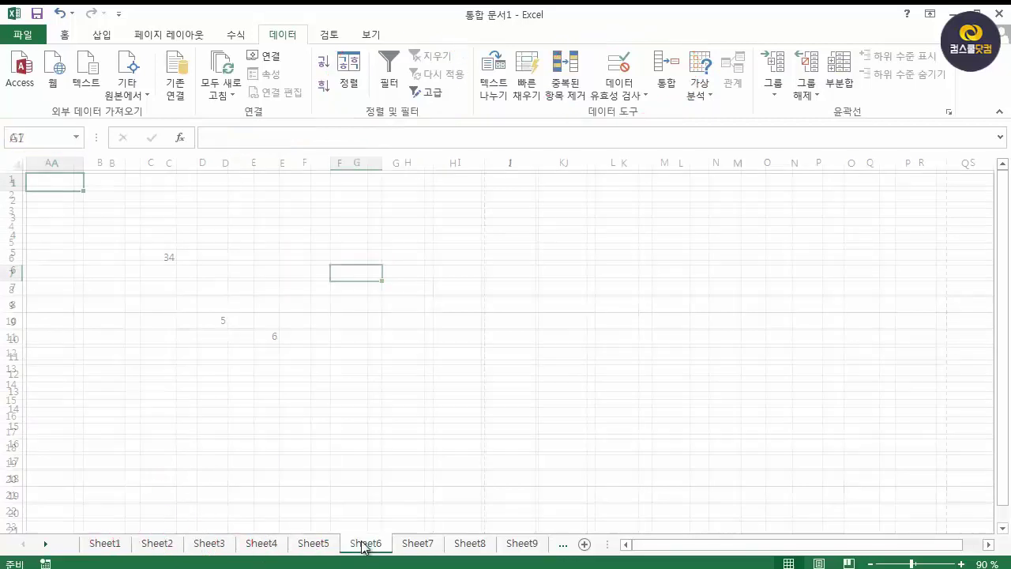
click(313, 543)
click(257, 544)
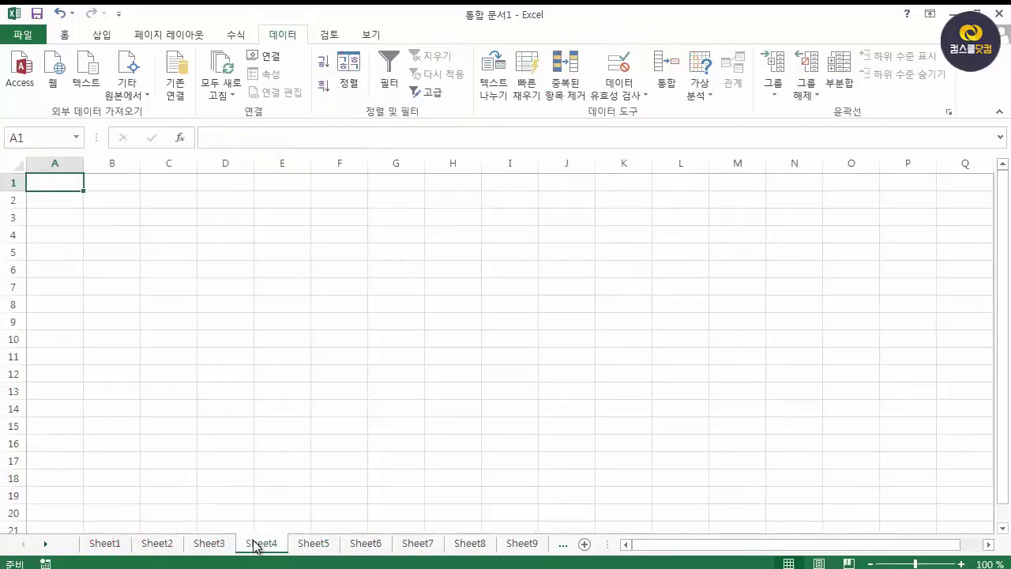
click(207, 543)
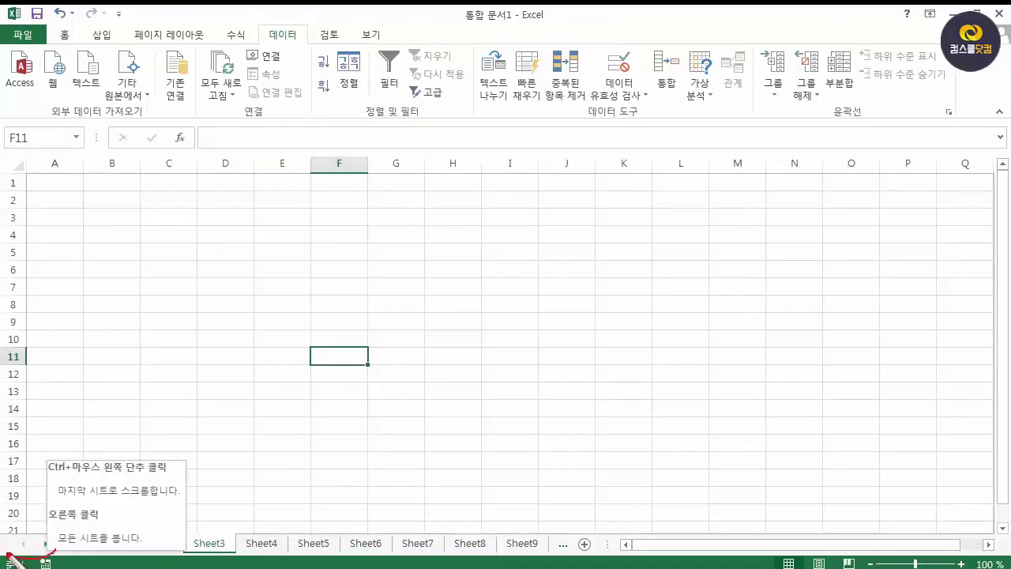
drag(8, 558, 70, 544)
key(Escape)
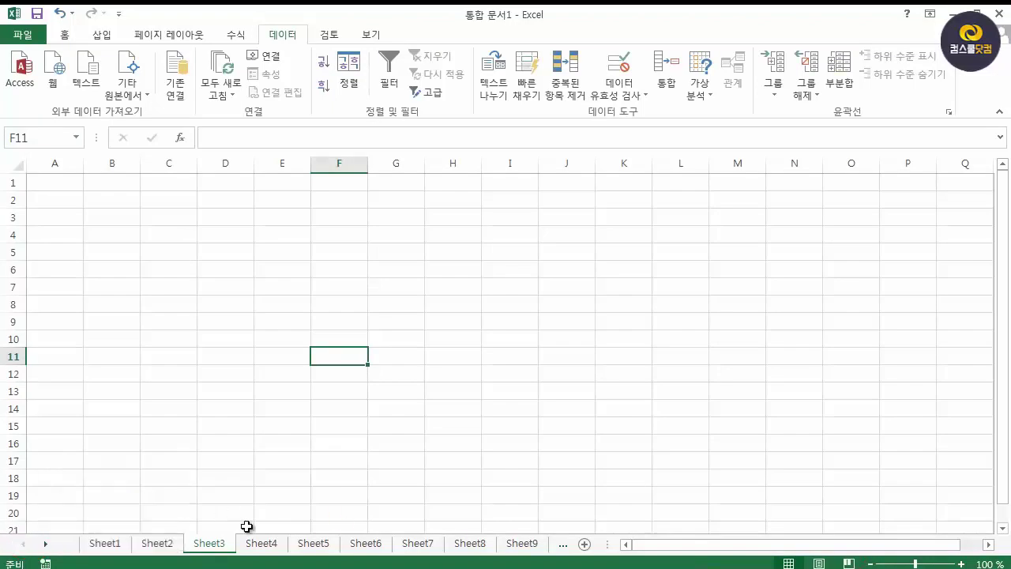
click(262, 546)
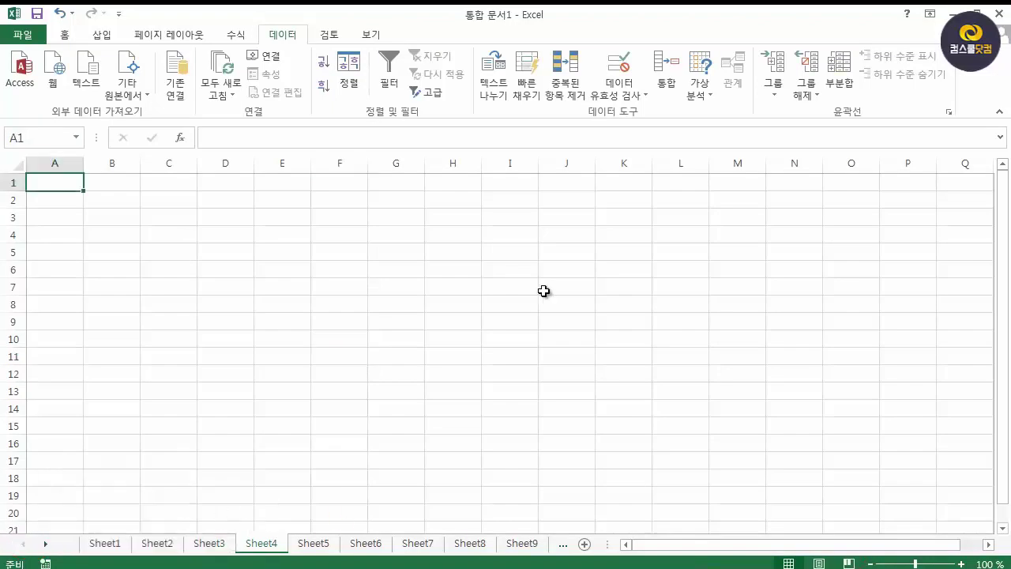
Step: Switch to the PowerPoint slide show, advance to the slide on creating, opening and saving files, and turn on the pen
key(alt+Tab)
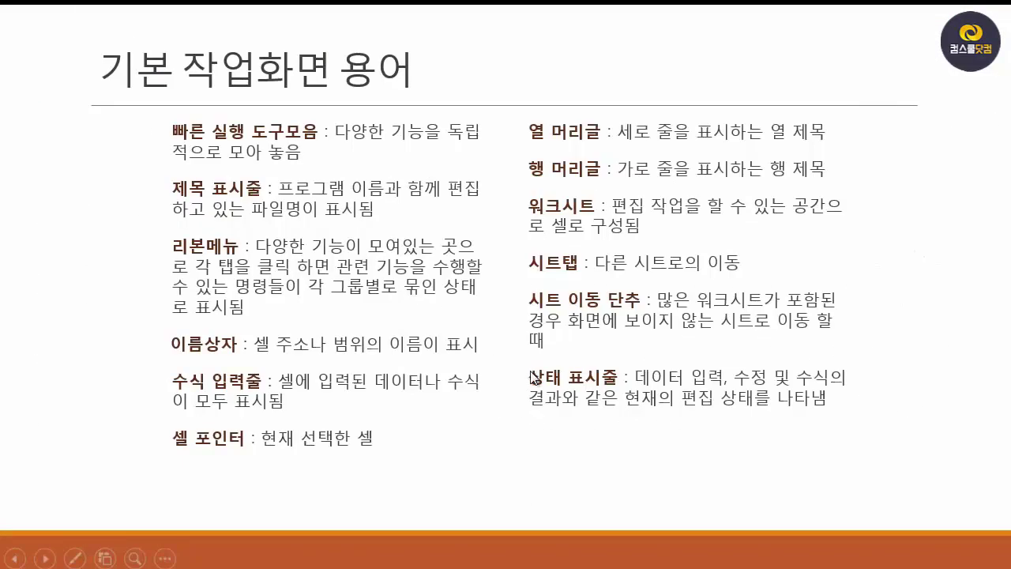
click(167, 231)
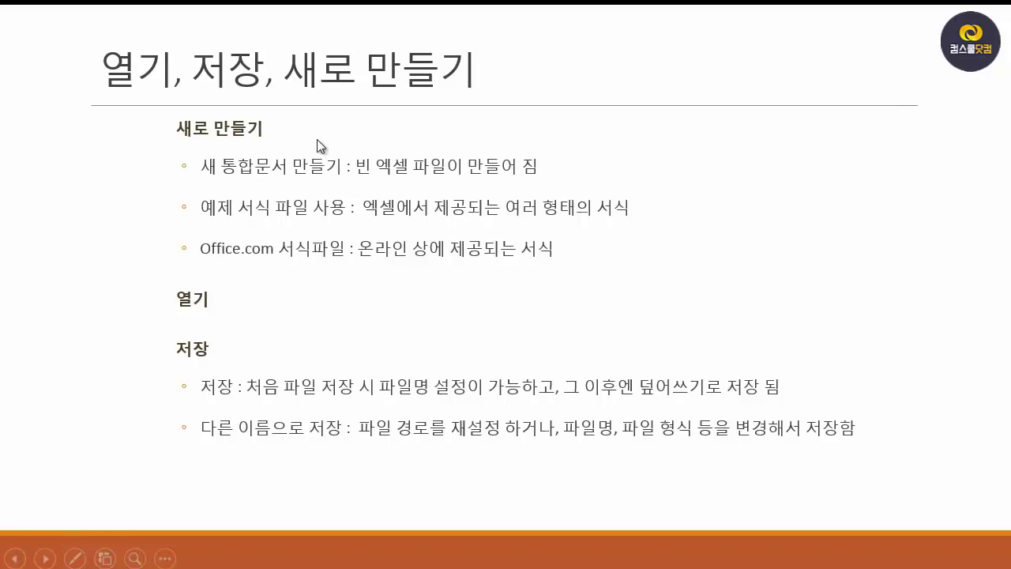
key(ctrl+p)
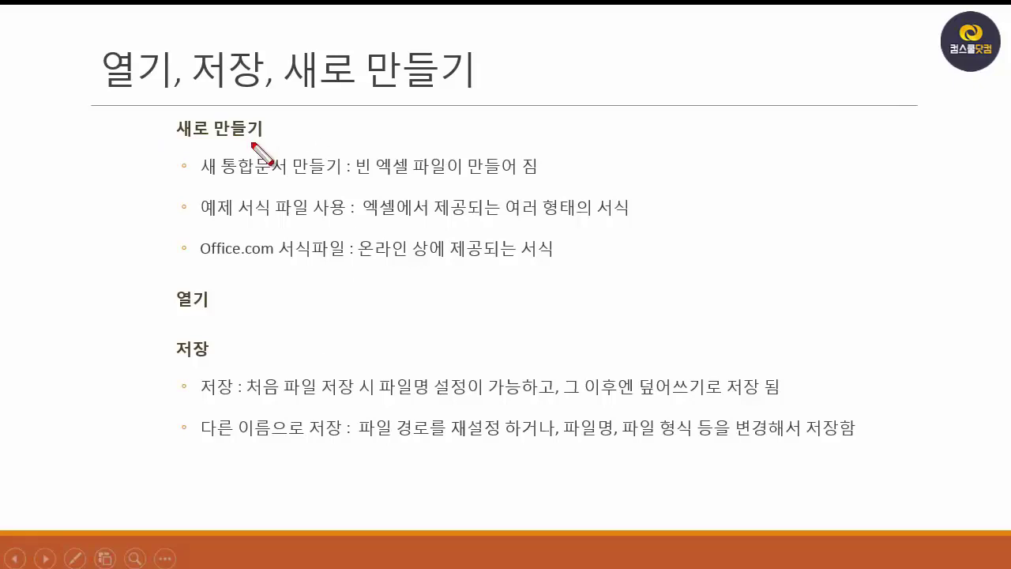
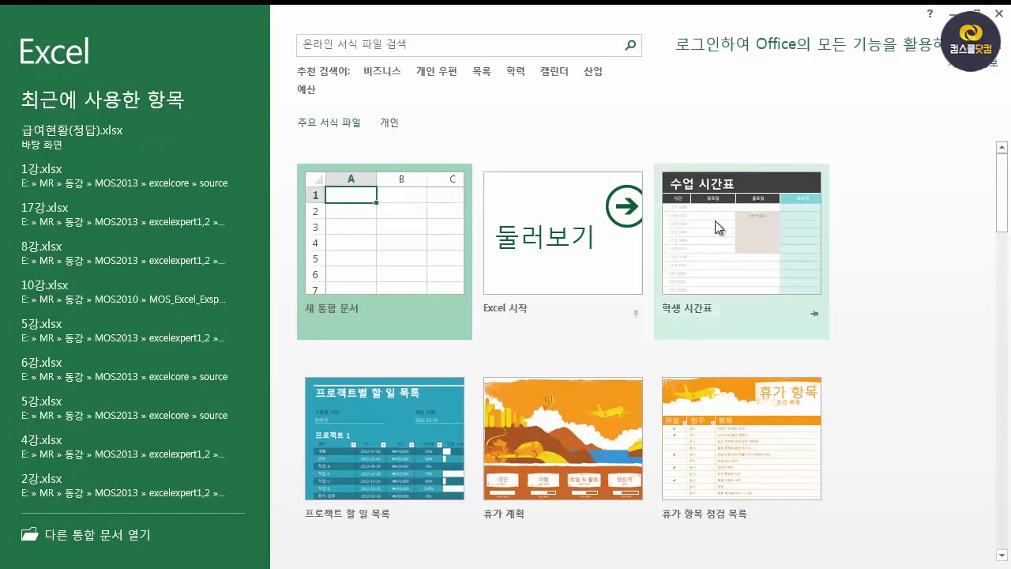
Step: Create a workbook from the 휴가 항목 점검 목록 template in Excel and look through its checklist
click(736, 406)
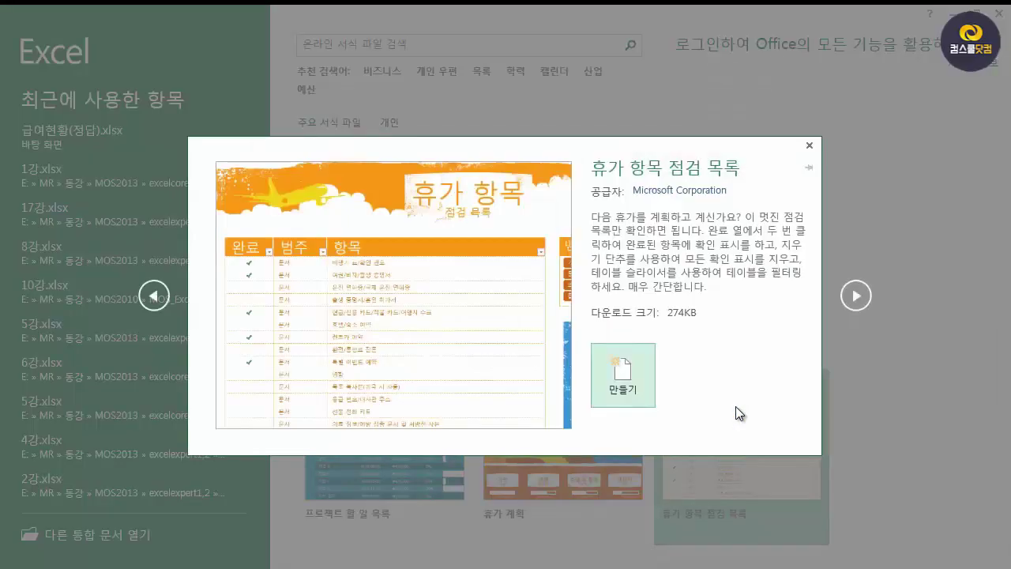
click(626, 383)
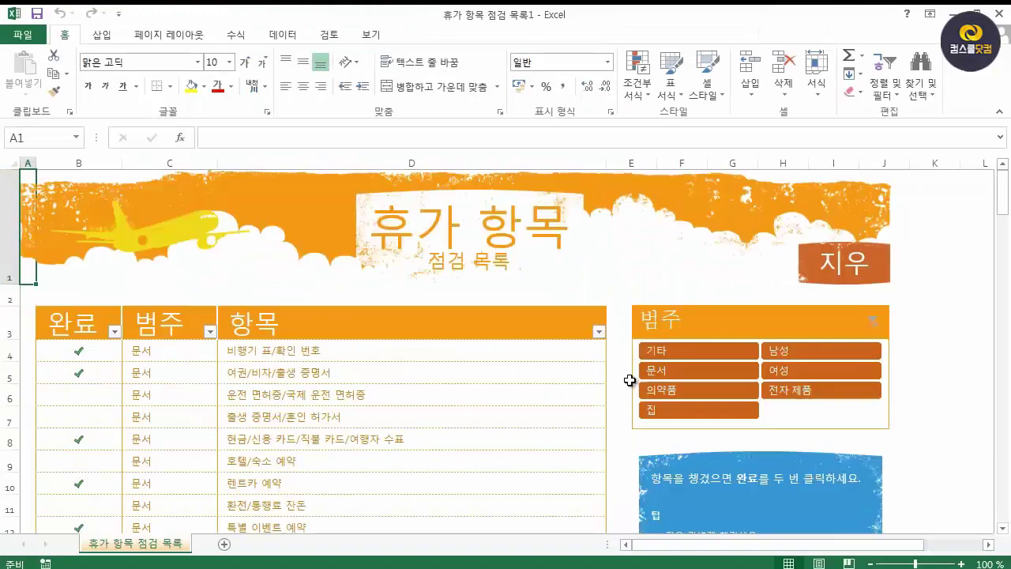
scroll(625, 385, down, 10)
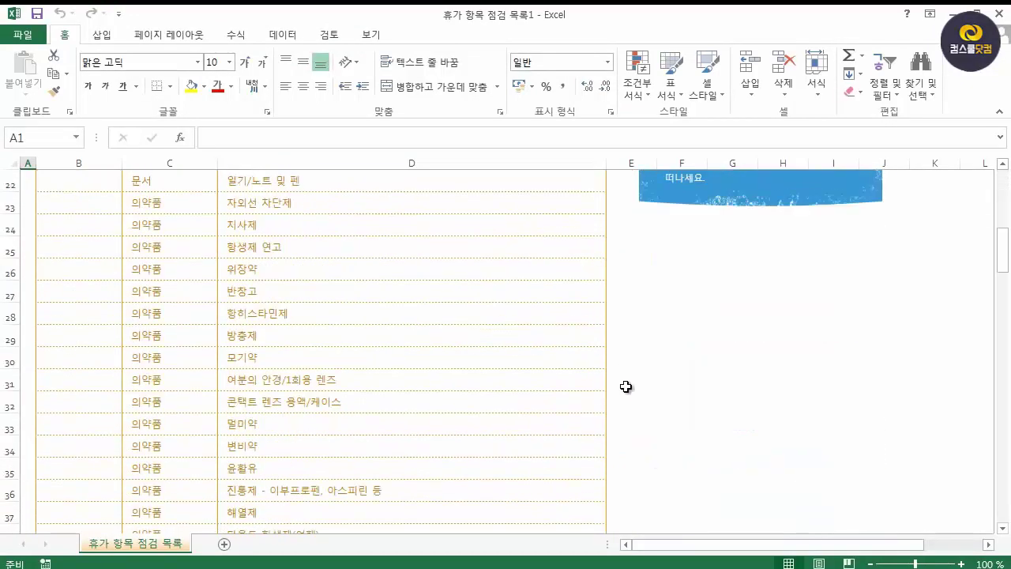
scroll(626, 384, up, 10)
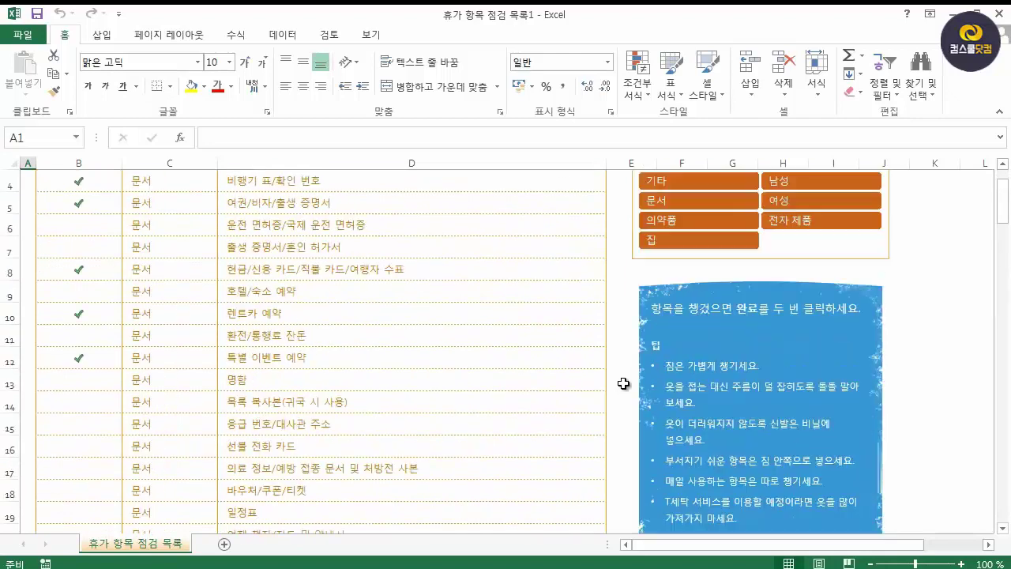
Step: Search the online templates for 시간표 and browse the matching templates
click(35, 35)
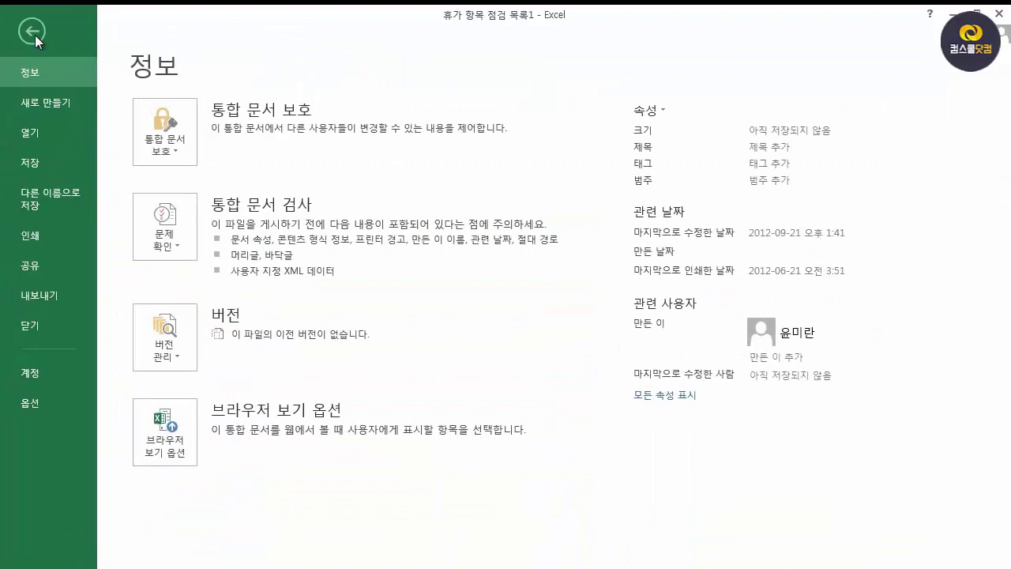
click(34, 35)
click(35, 37)
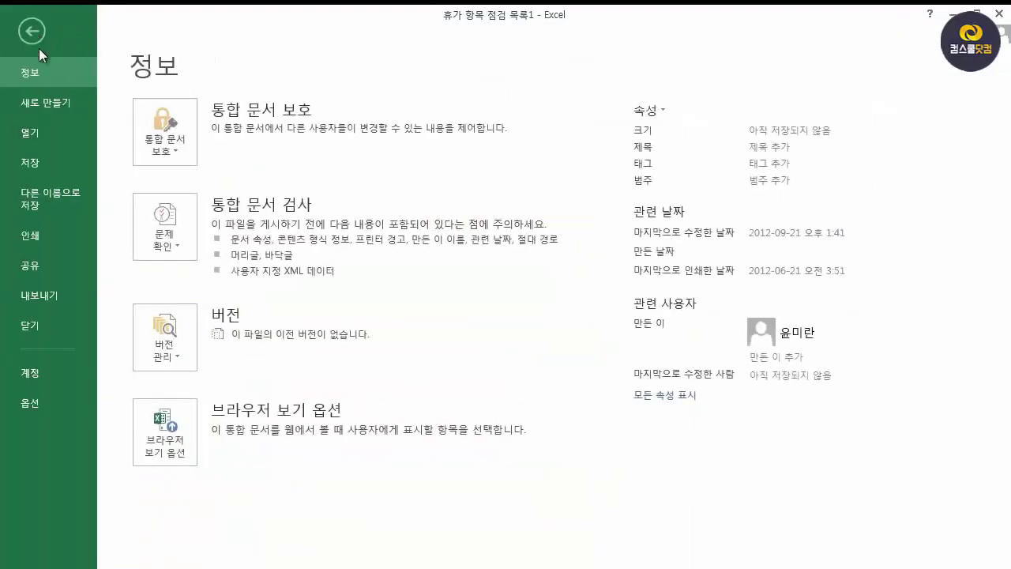
click(56, 106)
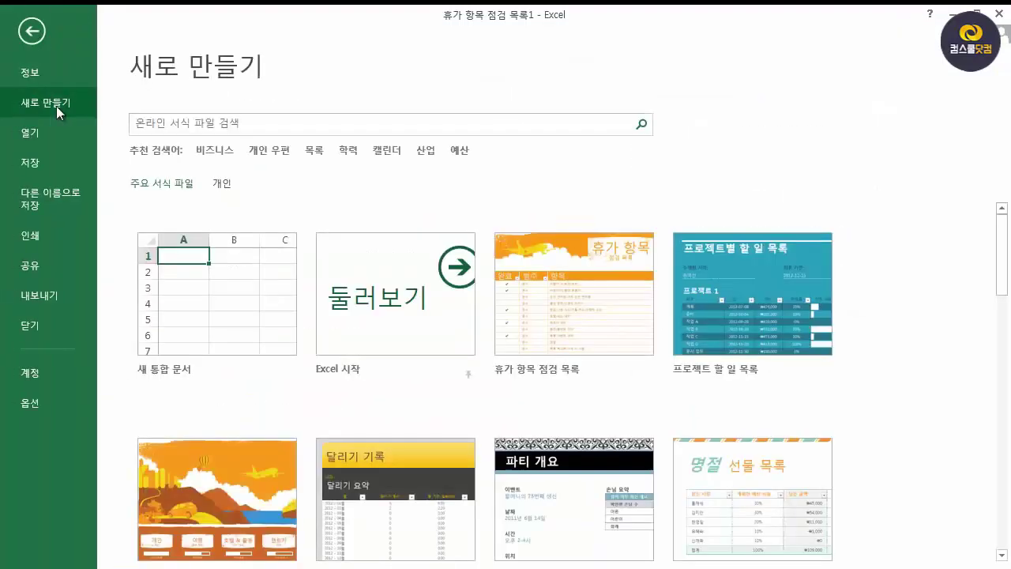
click(240, 122)
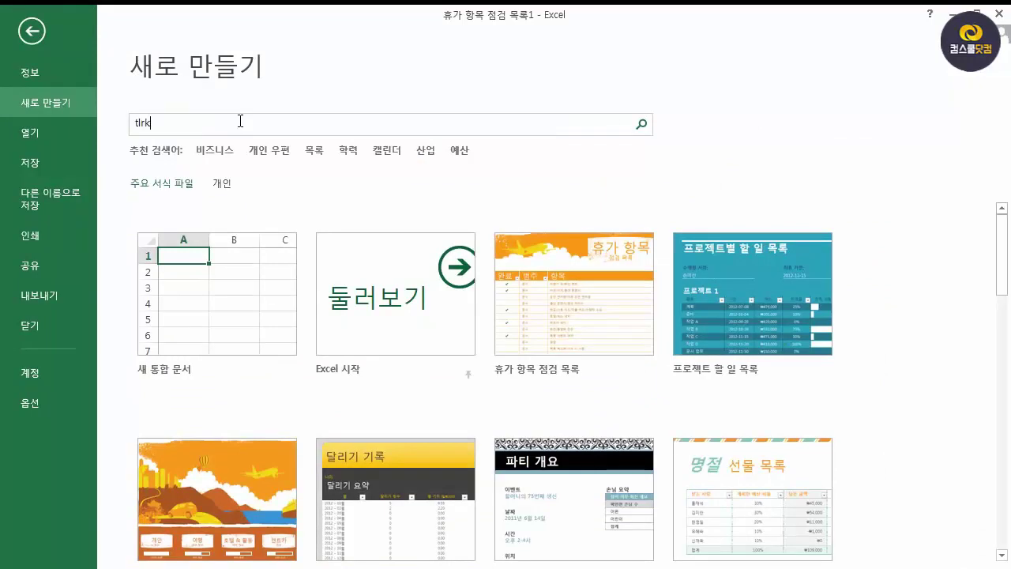
text(시간표)
key(Return)
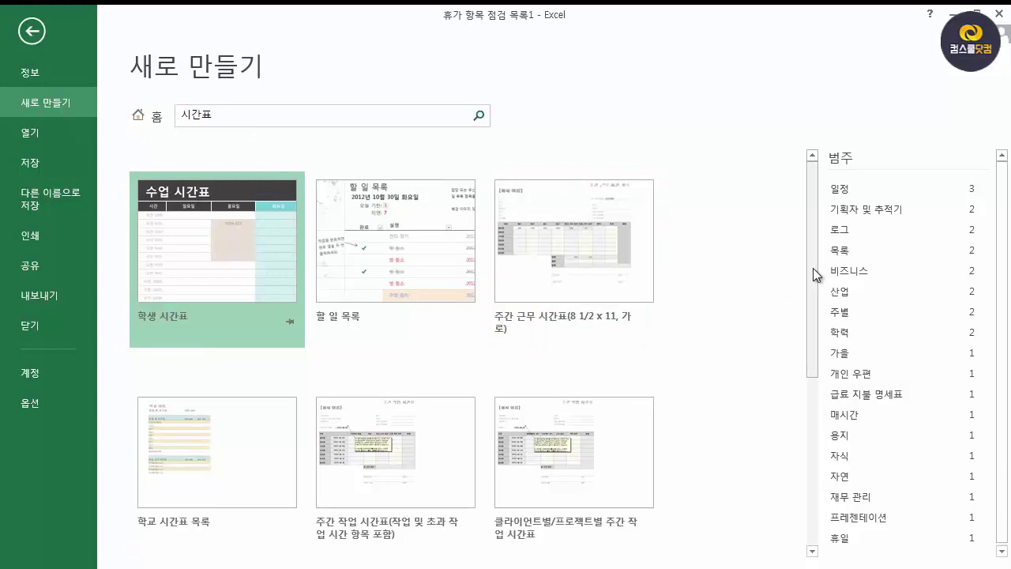
scroll(816, 320, down, 1)
scroll(816, 326, down, 3)
scroll(803, 343, up, 4)
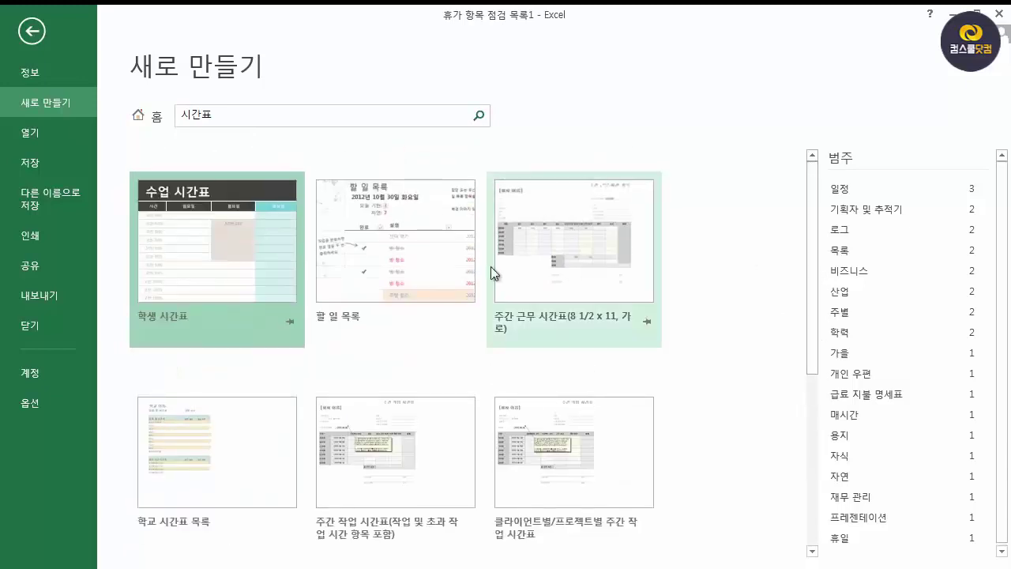
Step: Create a workbook from the 학생 시간표 template and close it without saving
click(219, 263)
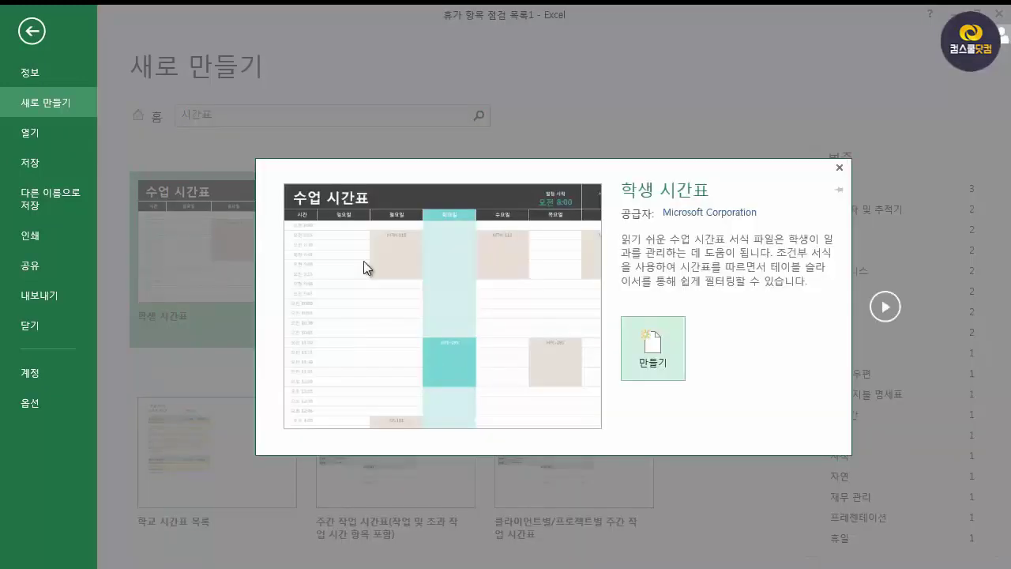
click(669, 353)
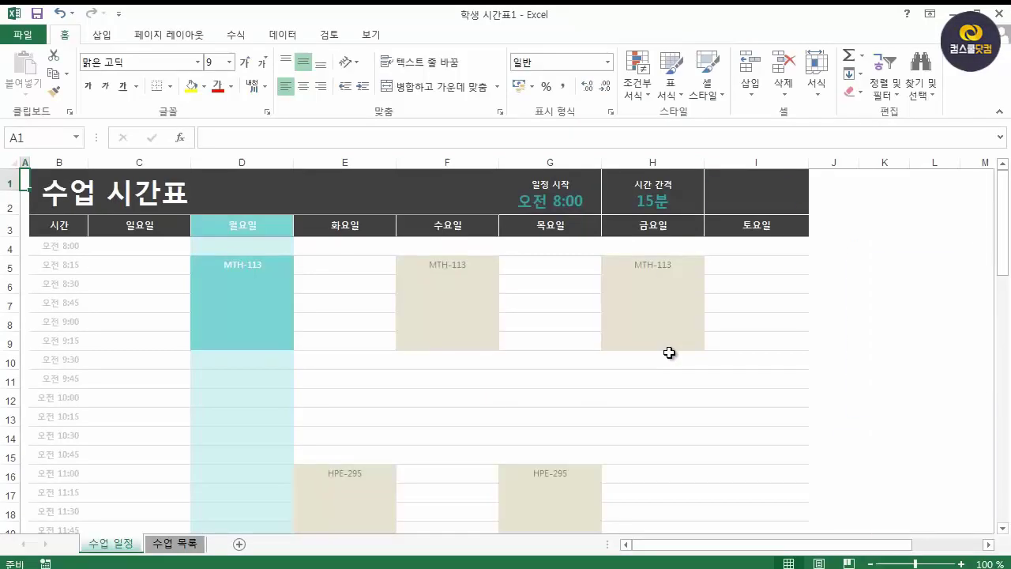
click(1000, 13)
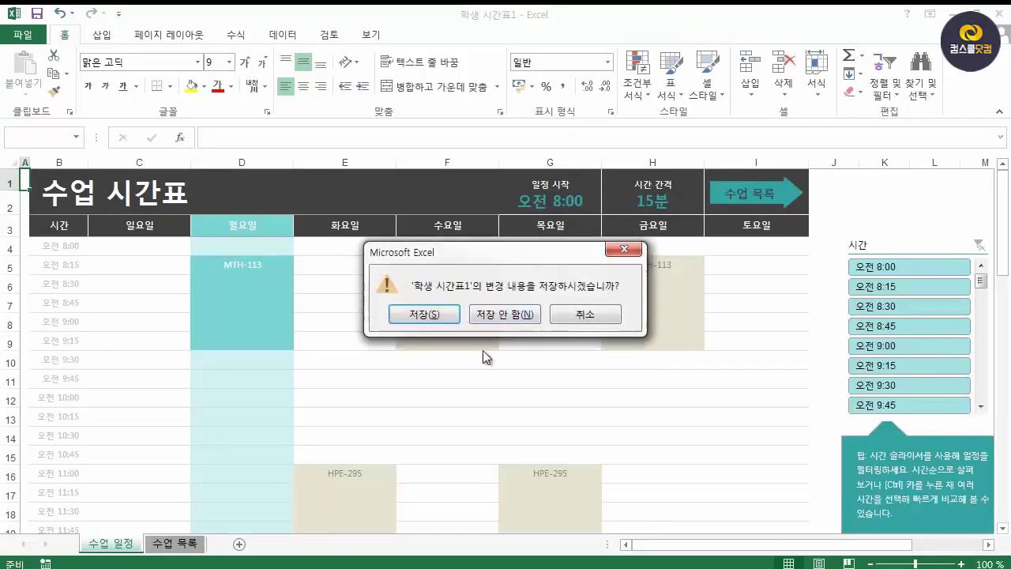
click(504, 314)
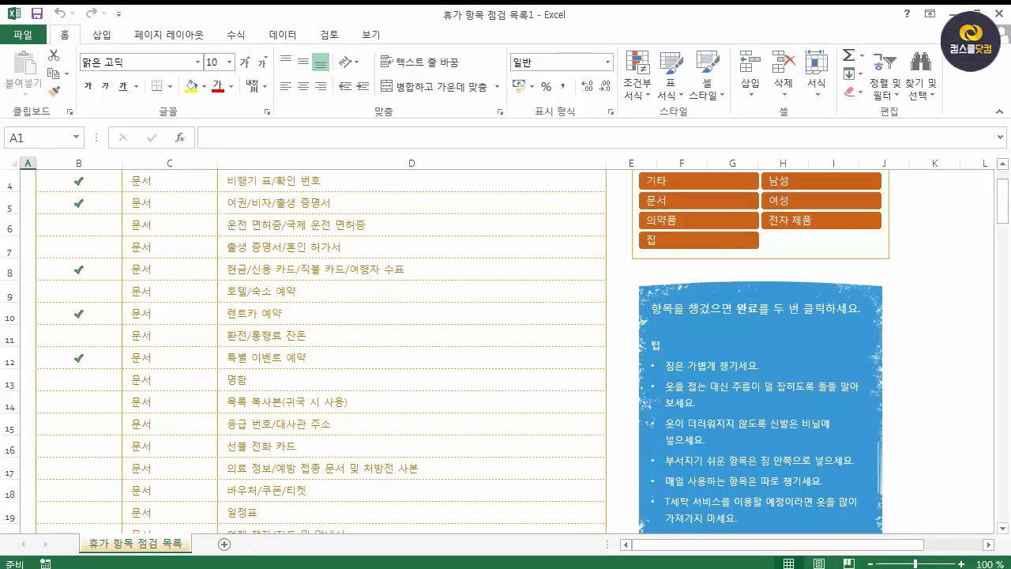
Step: Switch to the file explorer, open 4강.xlsx from the source folder, and close the workbook
key(alt+Tab)
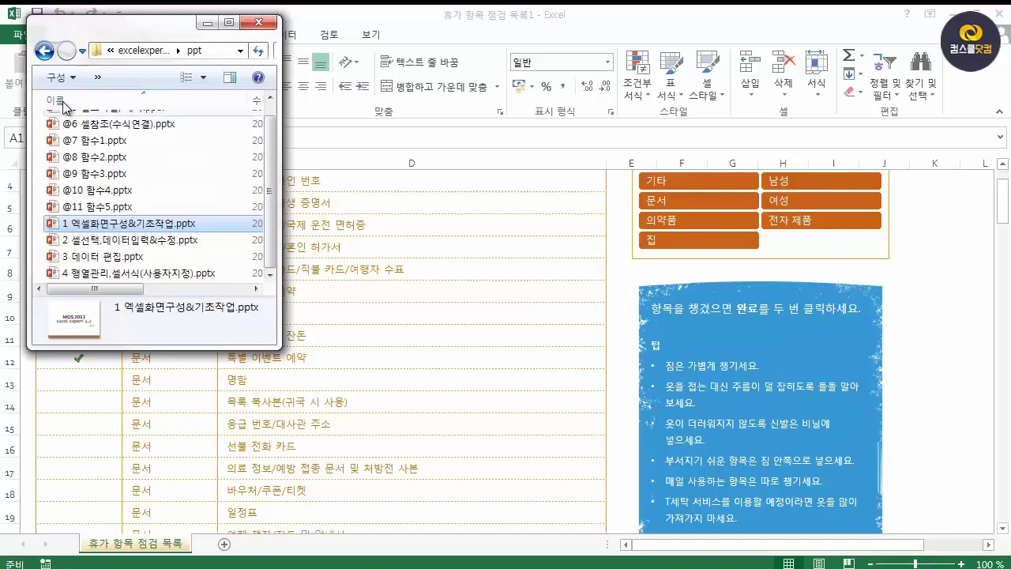
click(142, 50)
double_click(79, 138)
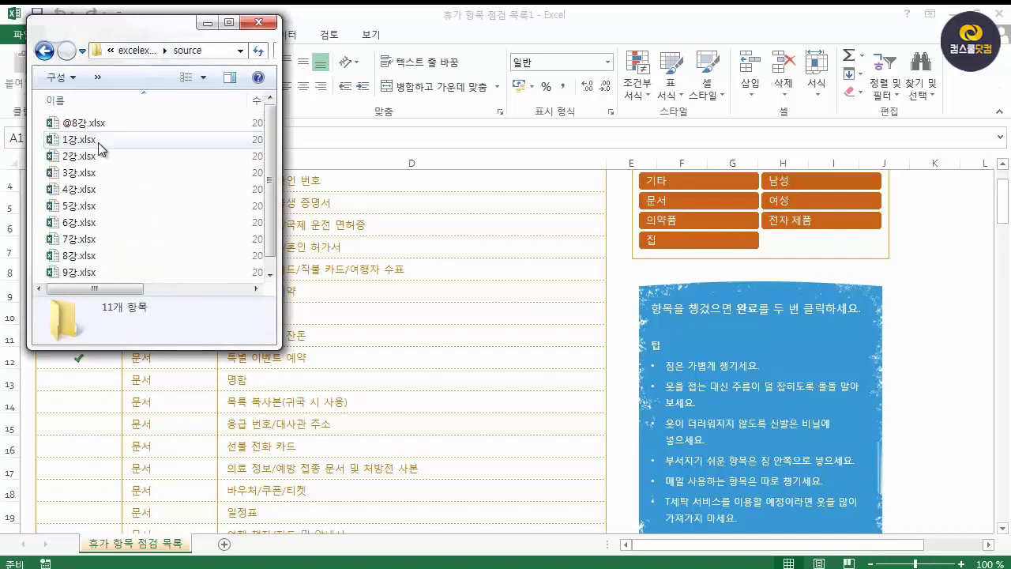
double_click(188, 189)
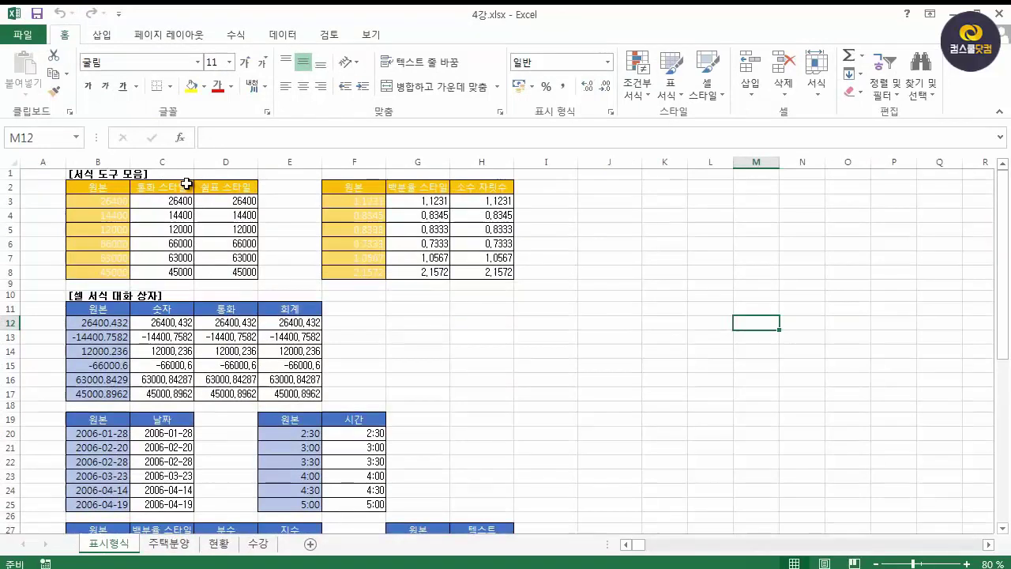
click(1000, 14)
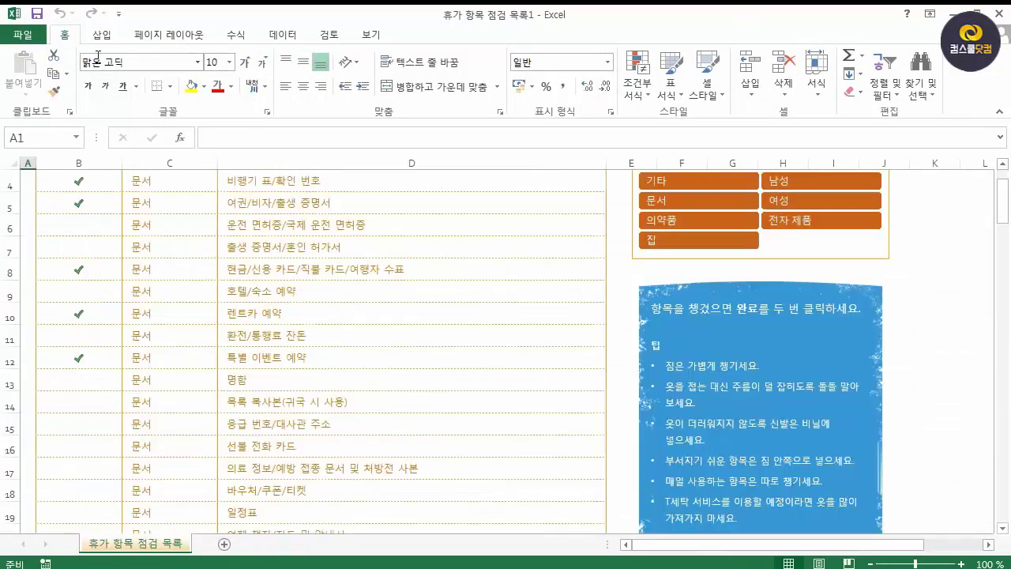
Step: Show the options for opening workbooks, browse the computer's document library for a file, and cancel the file selection
click(37, 40)
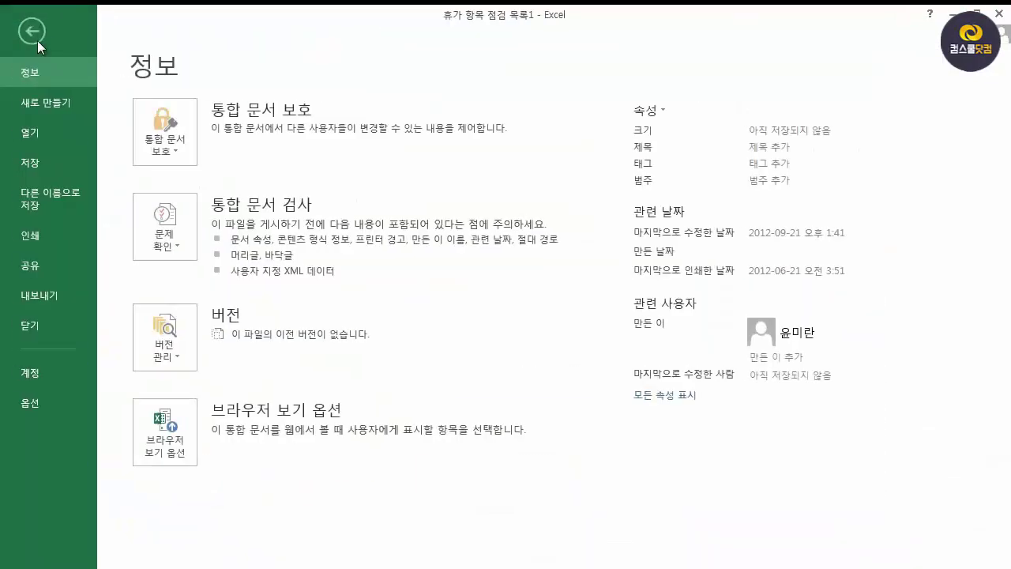
click(49, 135)
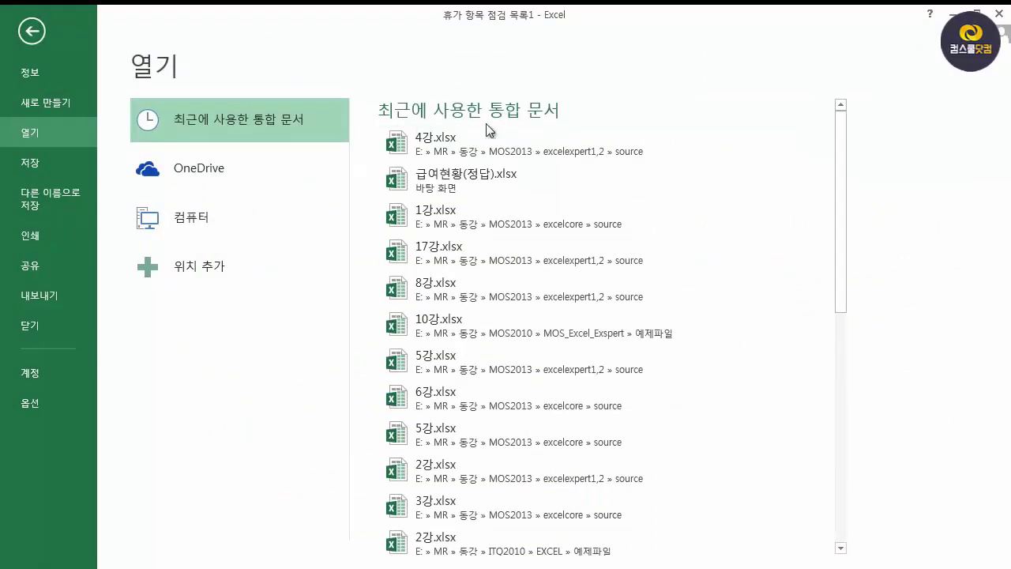
click(190, 221)
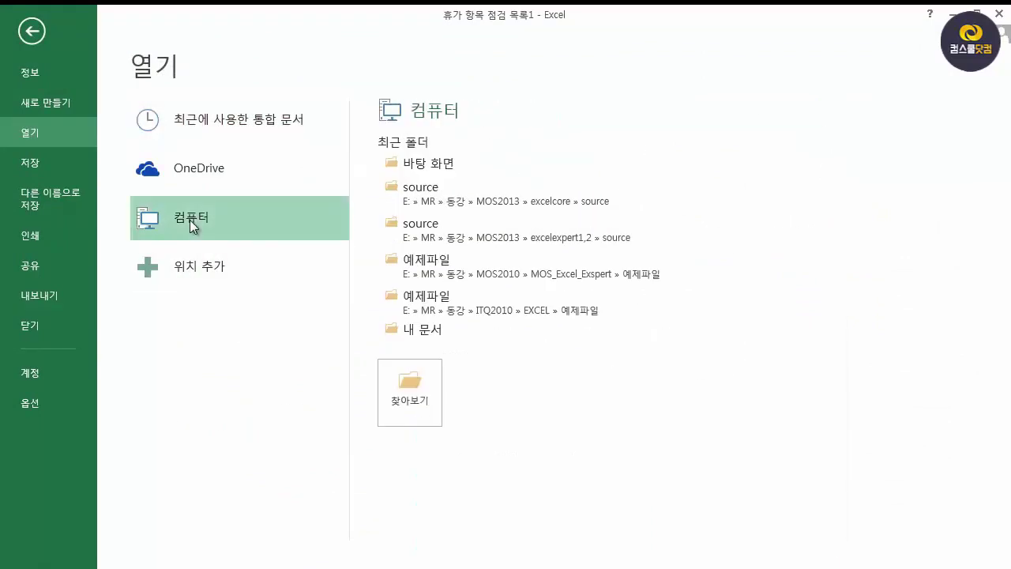
click(420, 383)
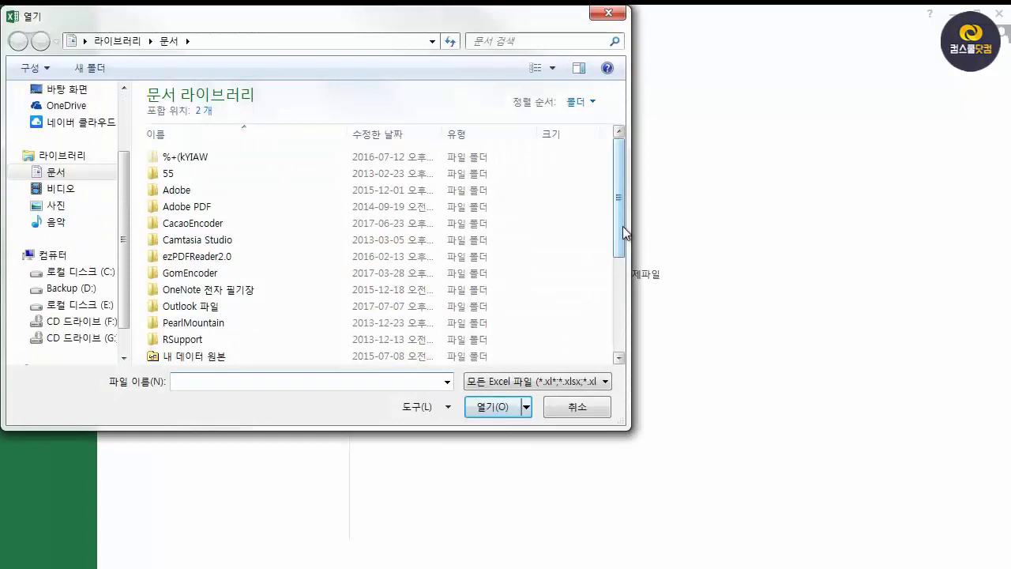
click(608, 12)
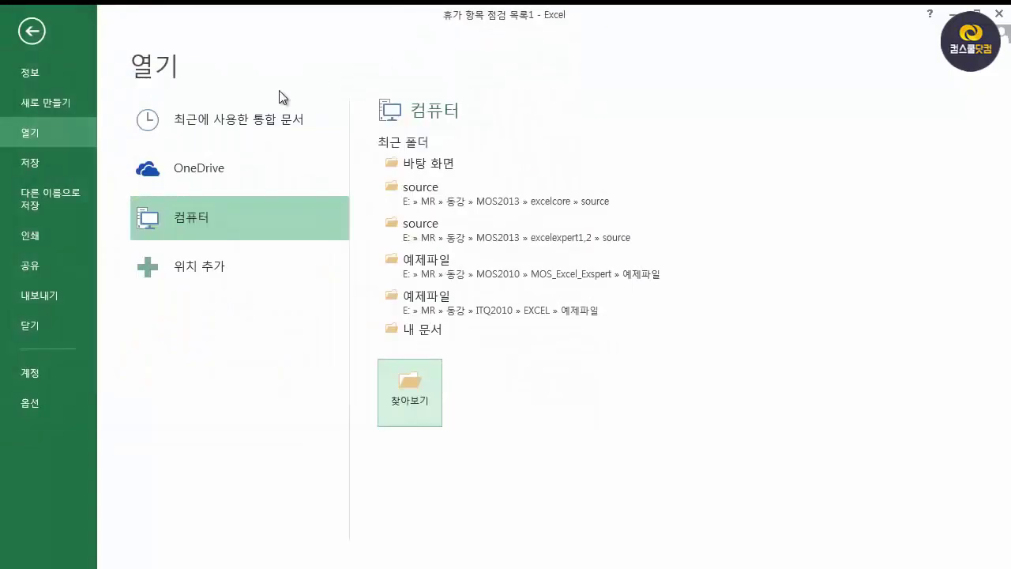
Step: Open 5강.xlsx from the recent workbooks, and close it, the vacation checklist workbook and the source folder window
click(246, 125)
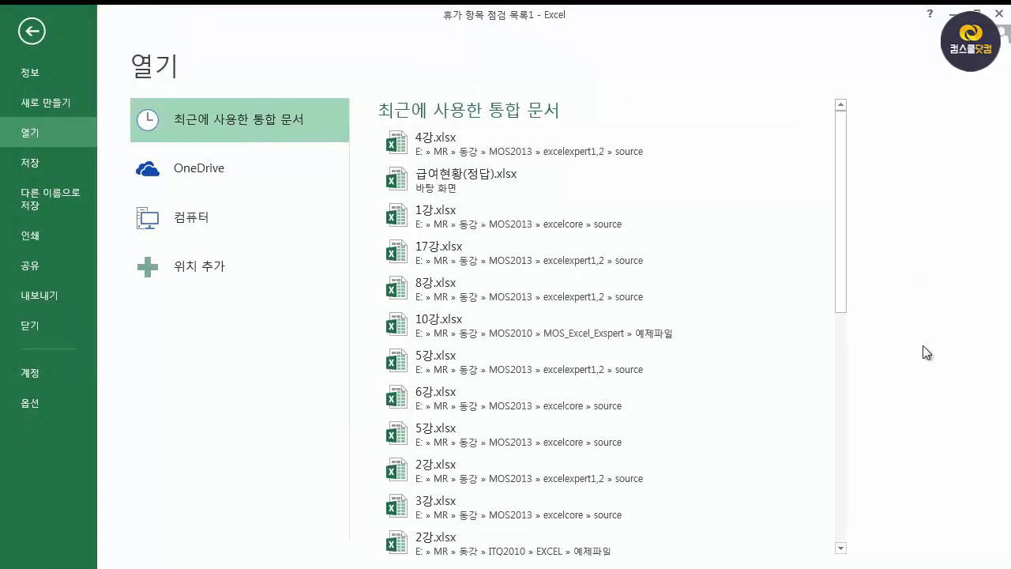
click(556, 367)
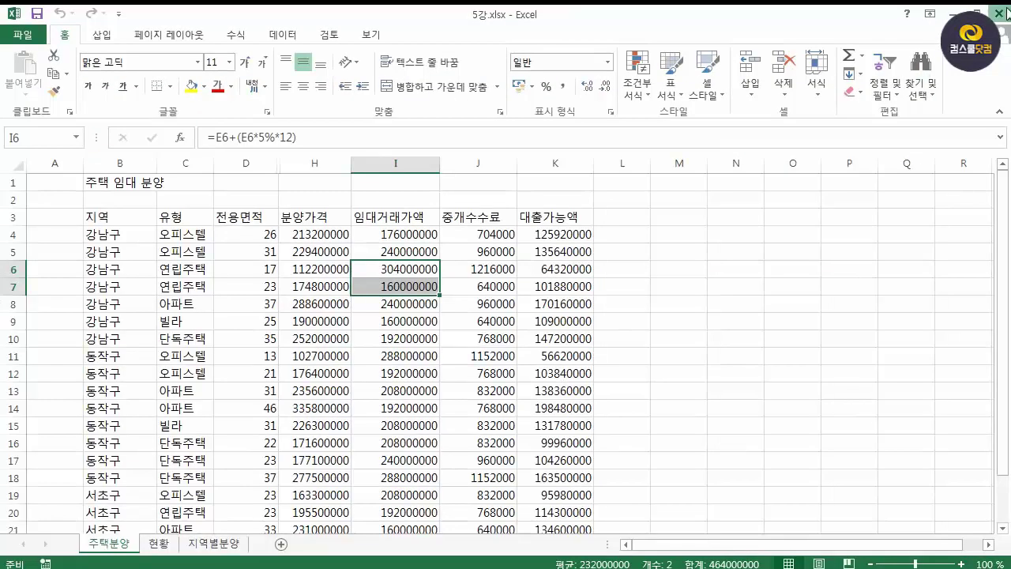
click(1008, 12)
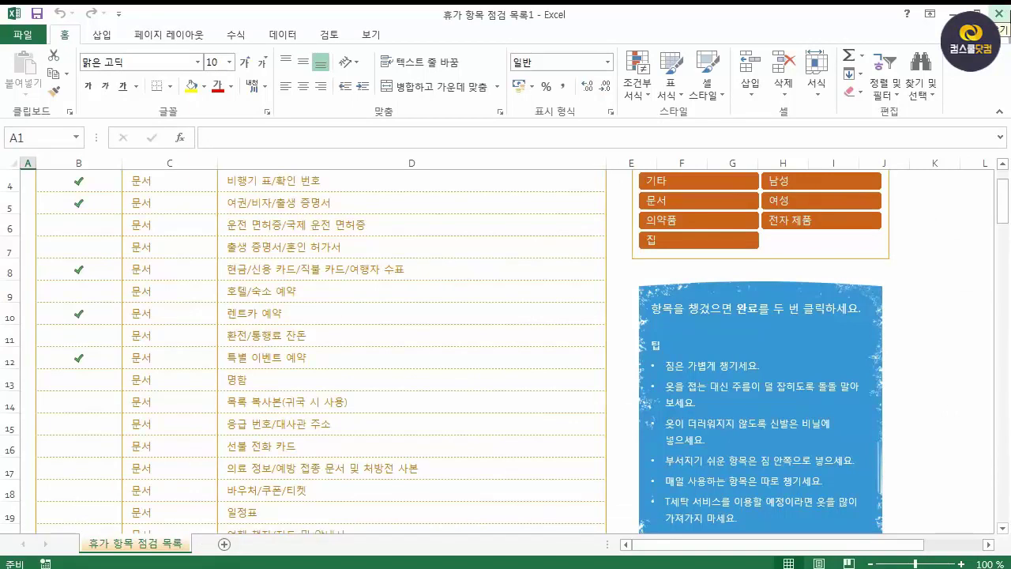
click(1001, 15)
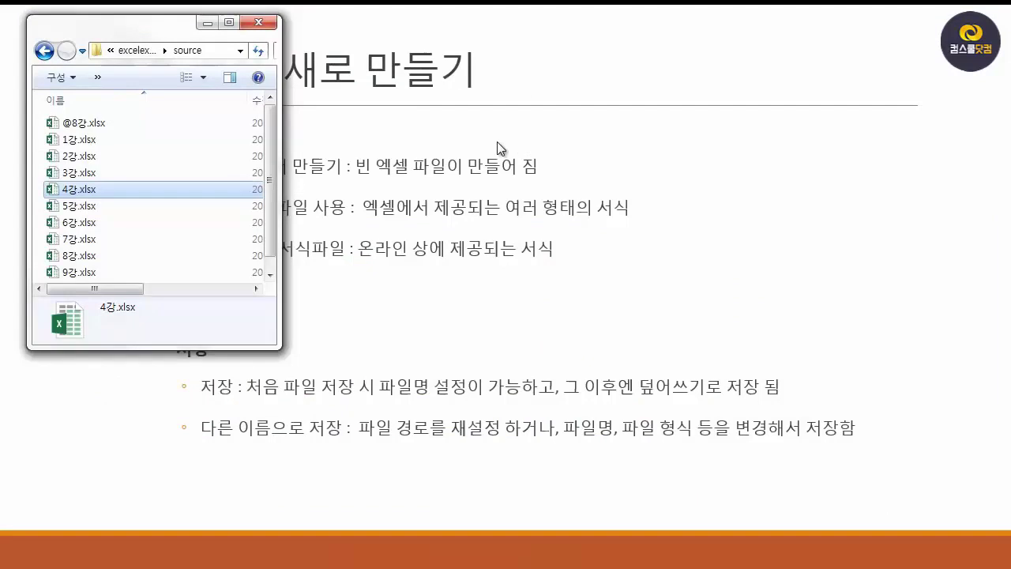
click(262, 23)
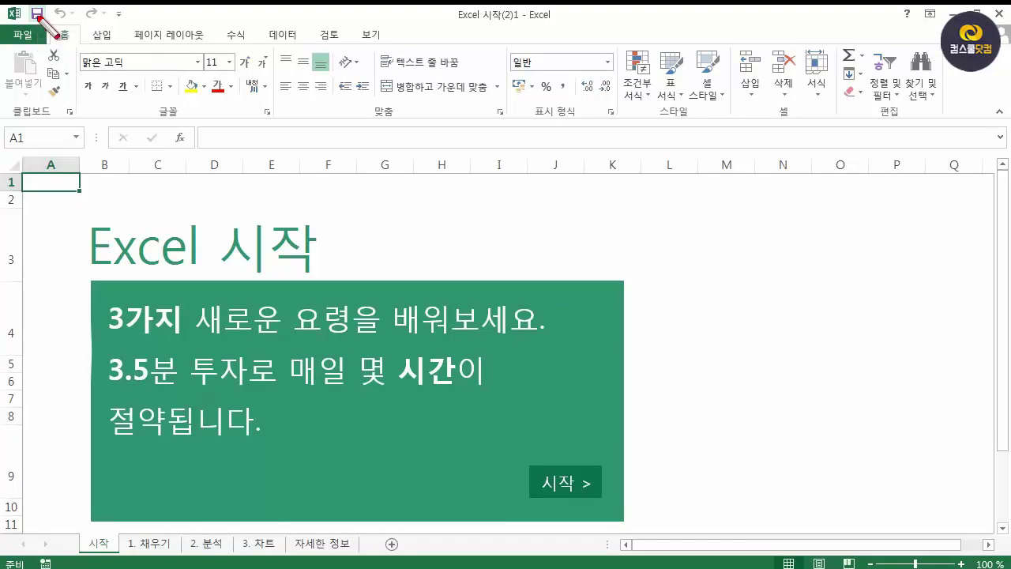
mouse_move(39, 17)
mouse_down()
mouse_move(44, 6)
mouse_move(46, 18)
mouse_up()
key(Escape)
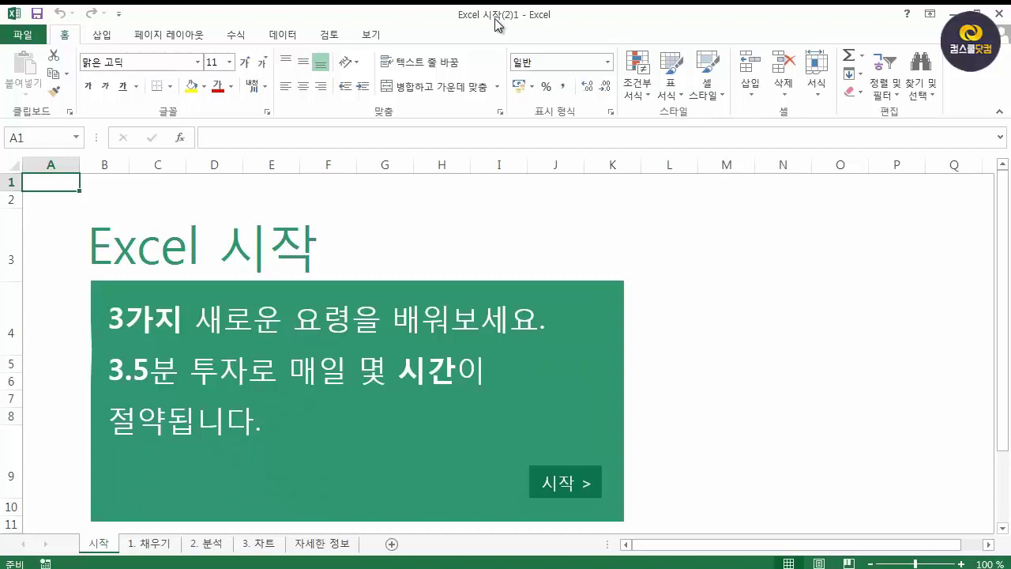
Step: Save the new Excel 시작 workbook to the desktop (바탕 화면) under the name 새엑셀문서
click(33, 14)
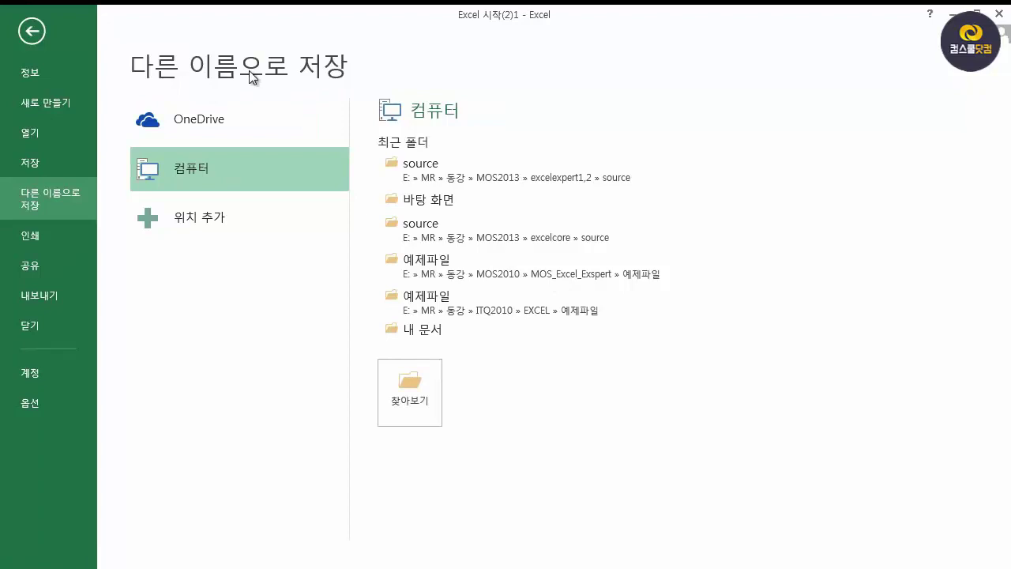
click(429, 390)
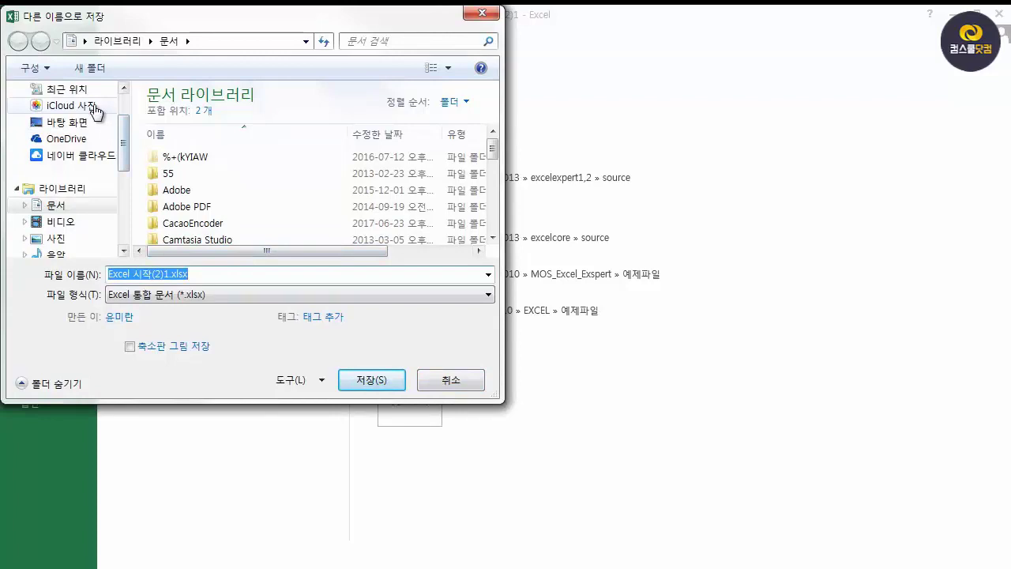
click(63, 122)
triple_click(186, 274)
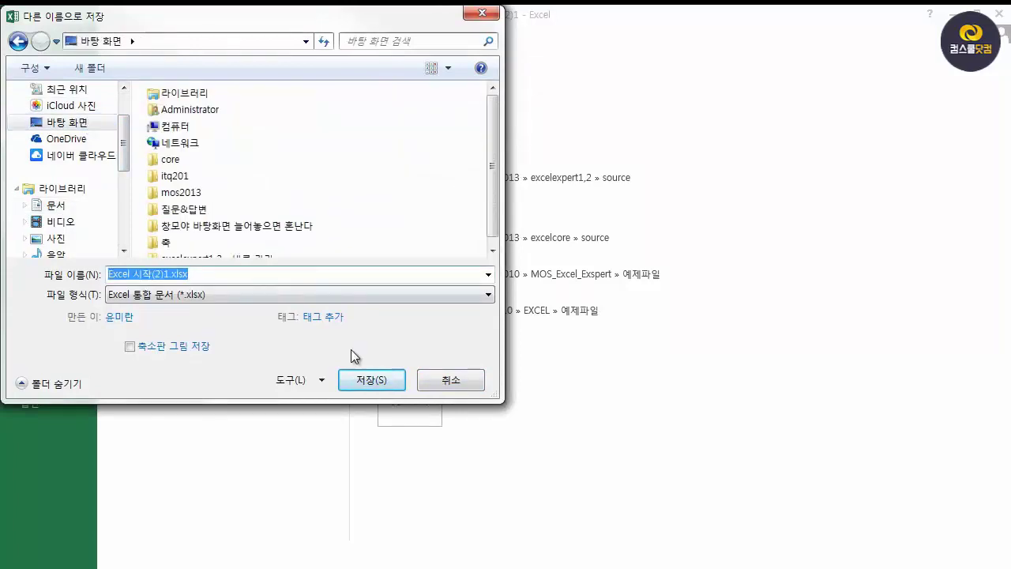
text(t)
key(BackSpace)
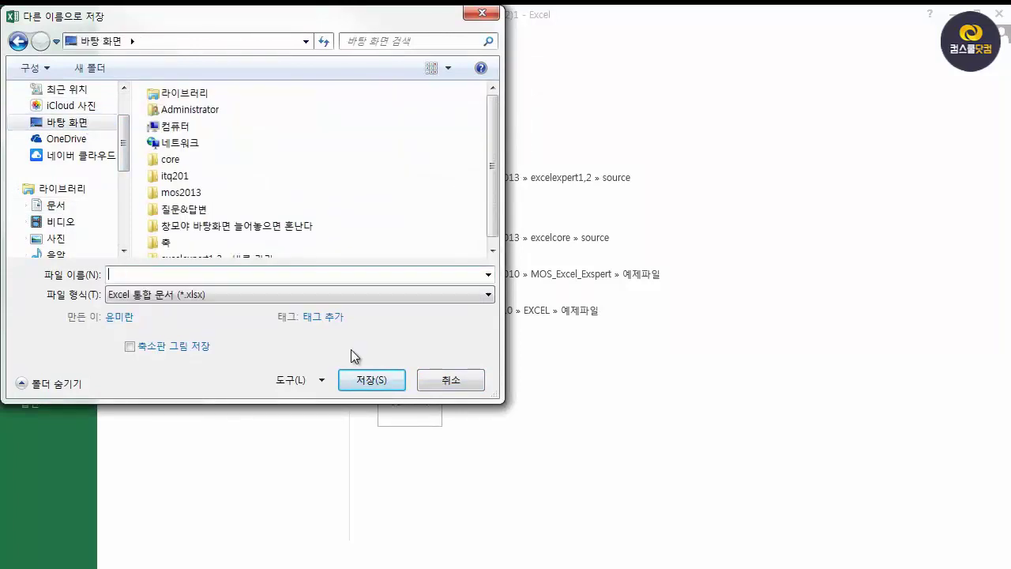
text(새엑세)
text(문서)
key(Return)
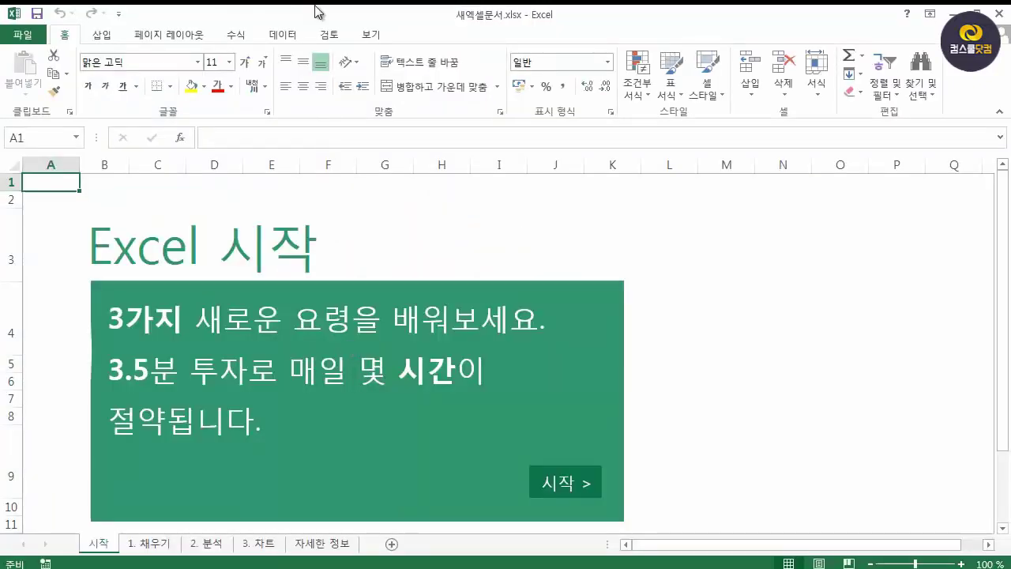
Step: Change the font color of the Excel 시작 title in row 3 to the orange theme color
drag(111, 246, 332, 267)
click(232, 86)
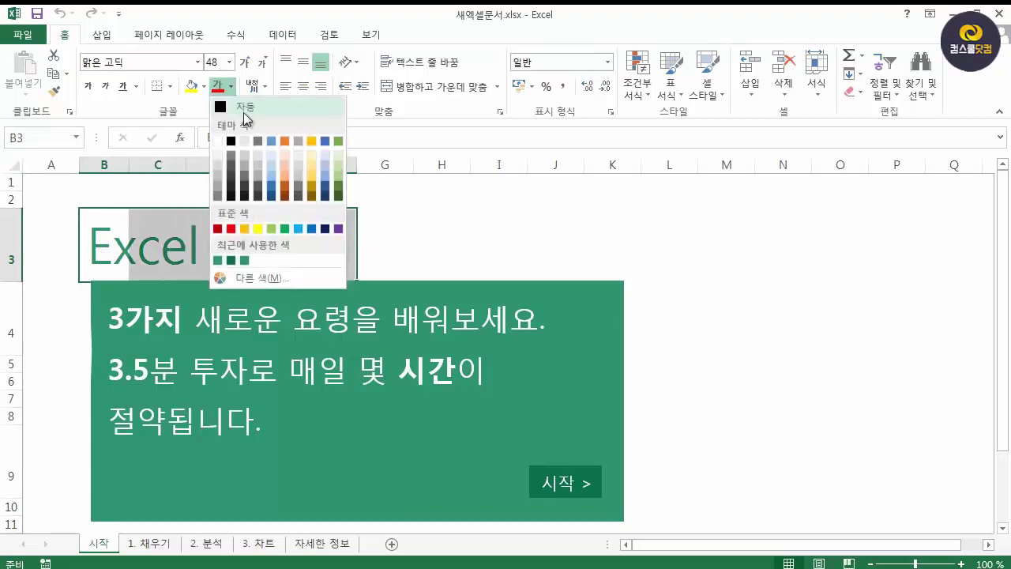
click(284, 139)
click(399, 240)
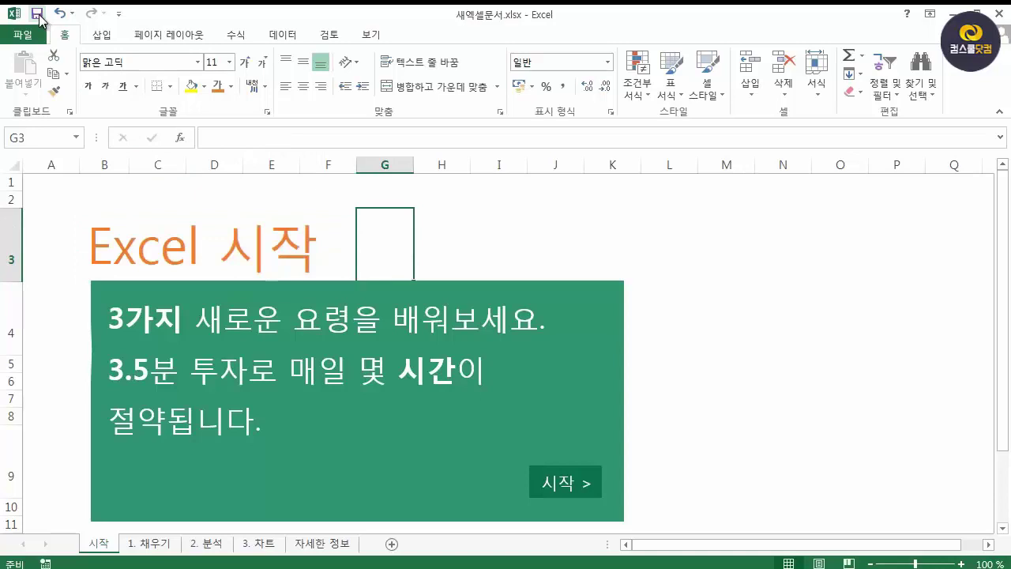
key(ctrl+shift+d)
mouse_move(45, 22)
mouse_down()
mouse_move(30, 10)
mouse_move(41, 10)
mouse_up()
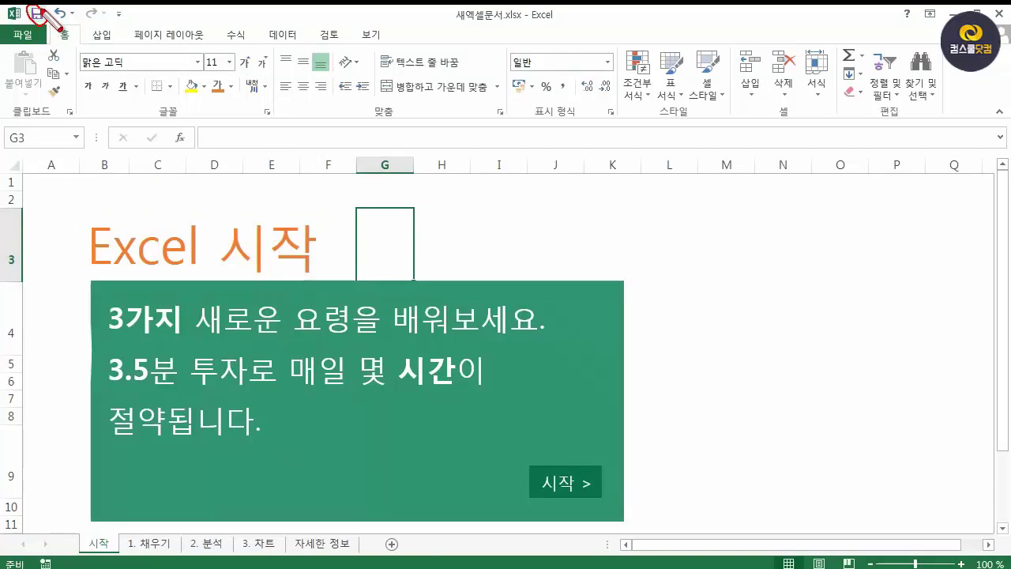
mouse_move(522, 14)
mouse_down()
mouse_move(510, 28)
mouse_move(461, 13)
mouse_move(518, 11)
mouse_up()
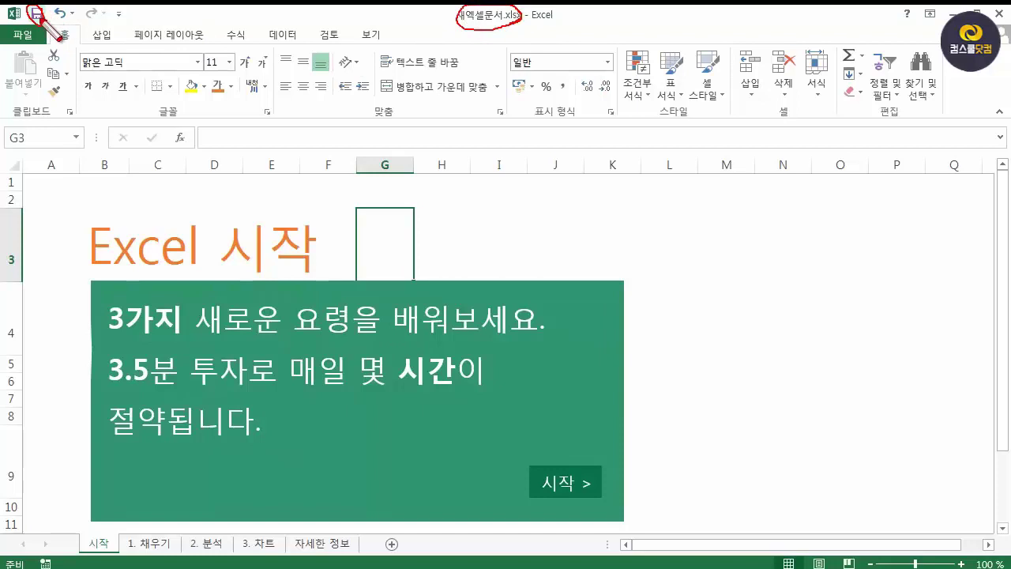
key(Escape)
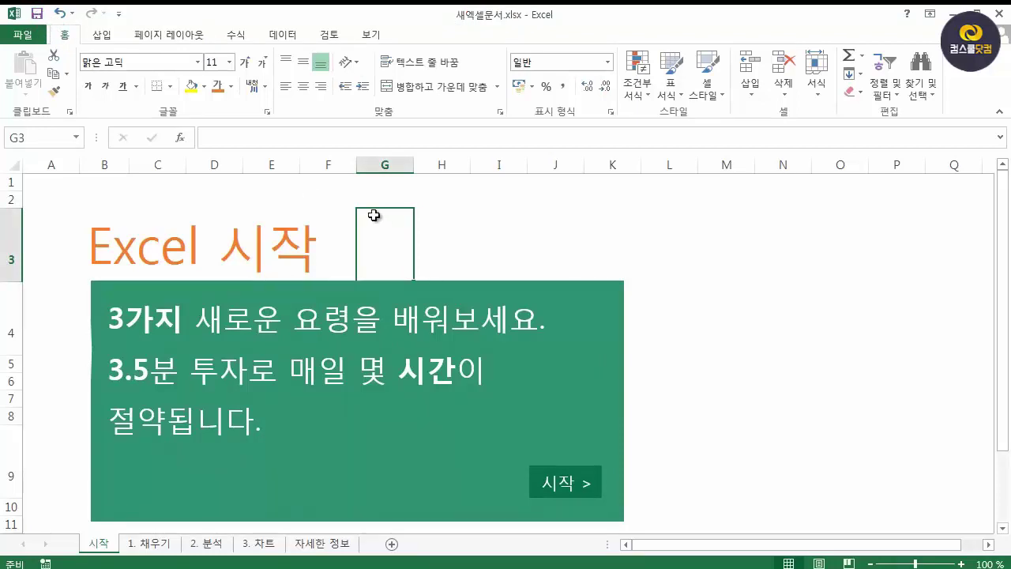
Step: Save the modified workbook on the desktop under the new name 새엑셀문서수정.xlsx and close it
click(32, 34)
click(67, 218)
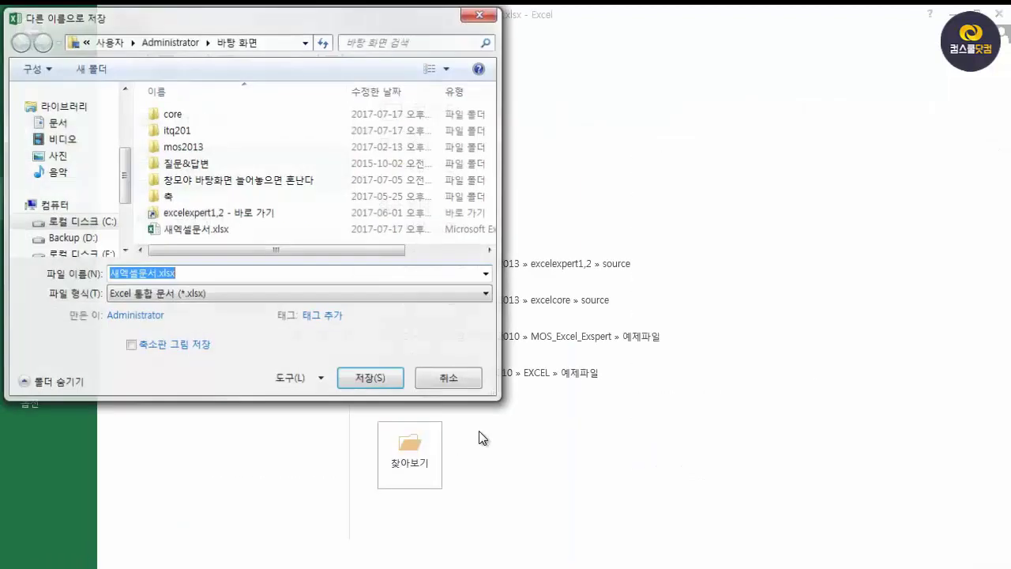
click(159, 274)
text(ㅅ)
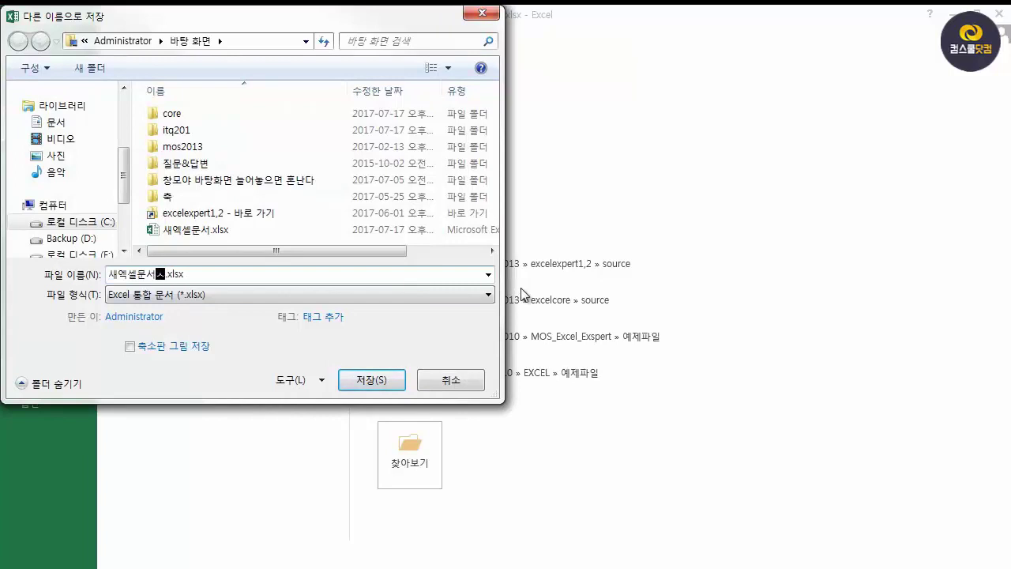
text(정)
key(Return)
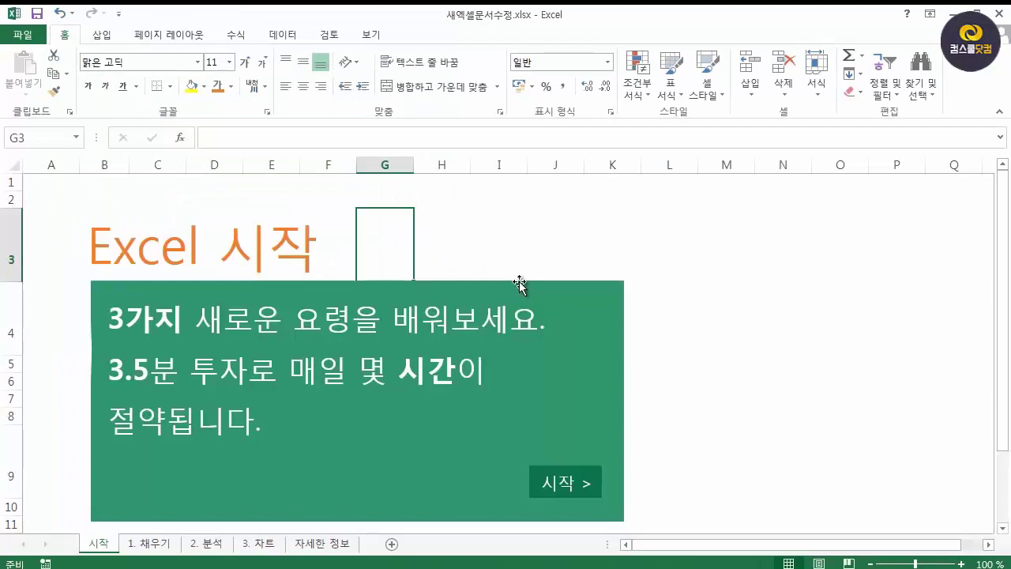
click(1007, 15)
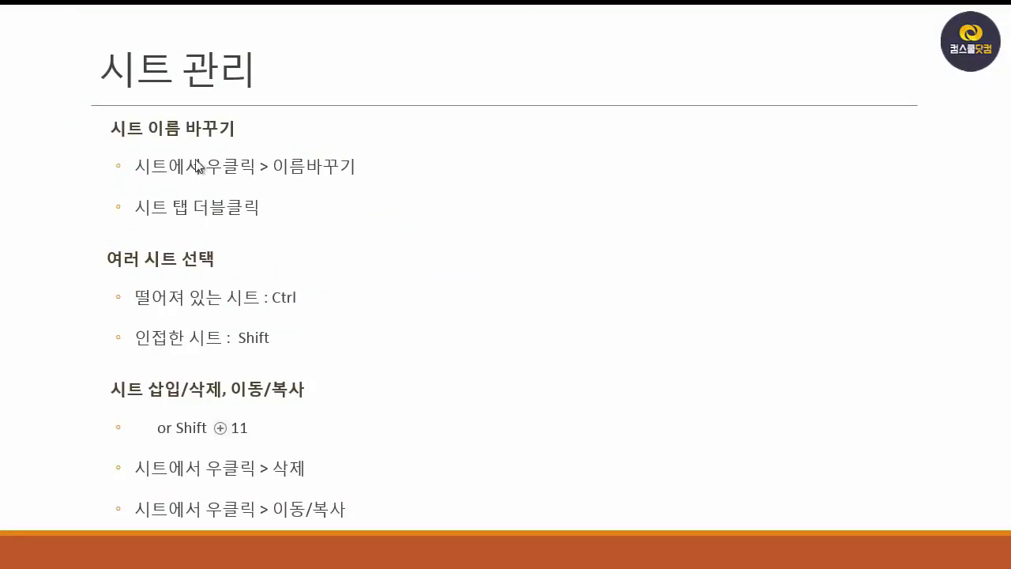
key(ctrl+p)
drag(215, 180, 263, 181)
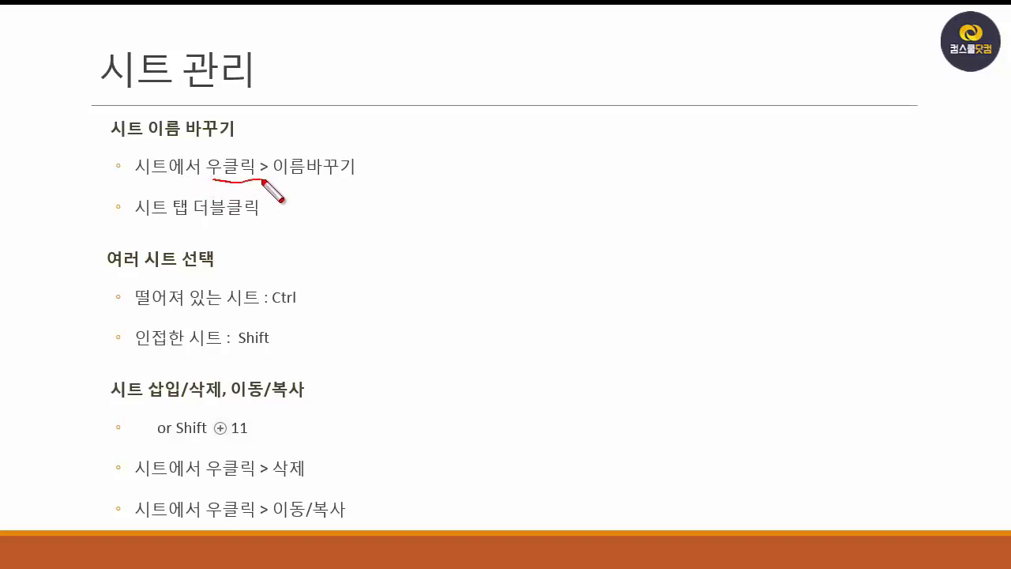
drag(285, 181, 352, 182)
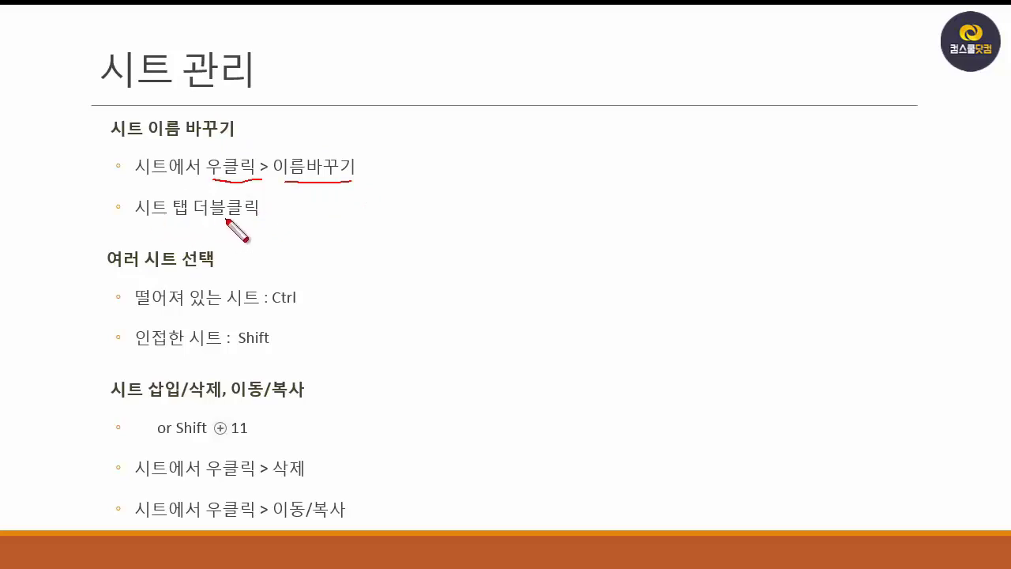
drag(117, 267, 206, 271)
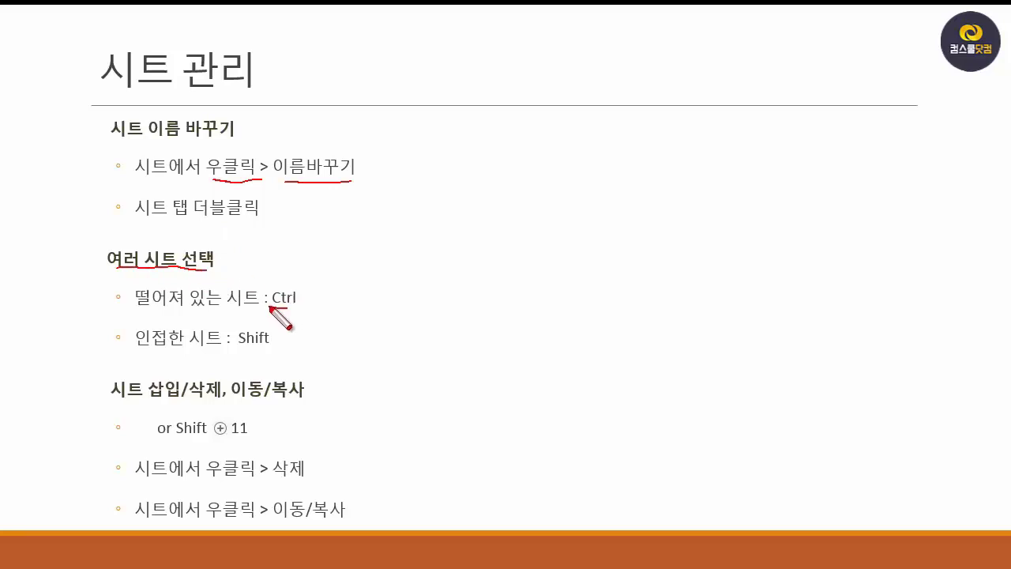
drag(269, 307, 305, 310)
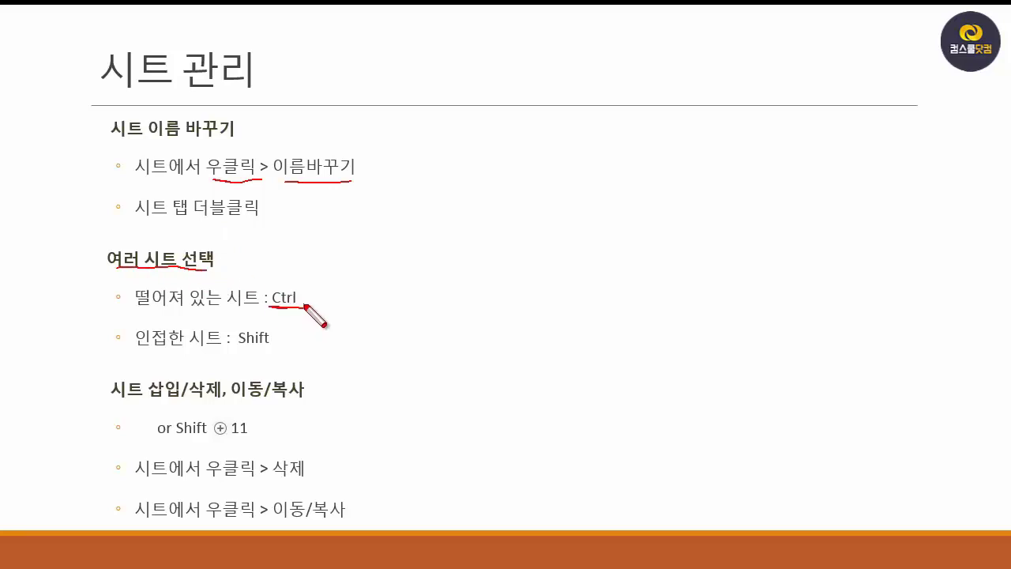
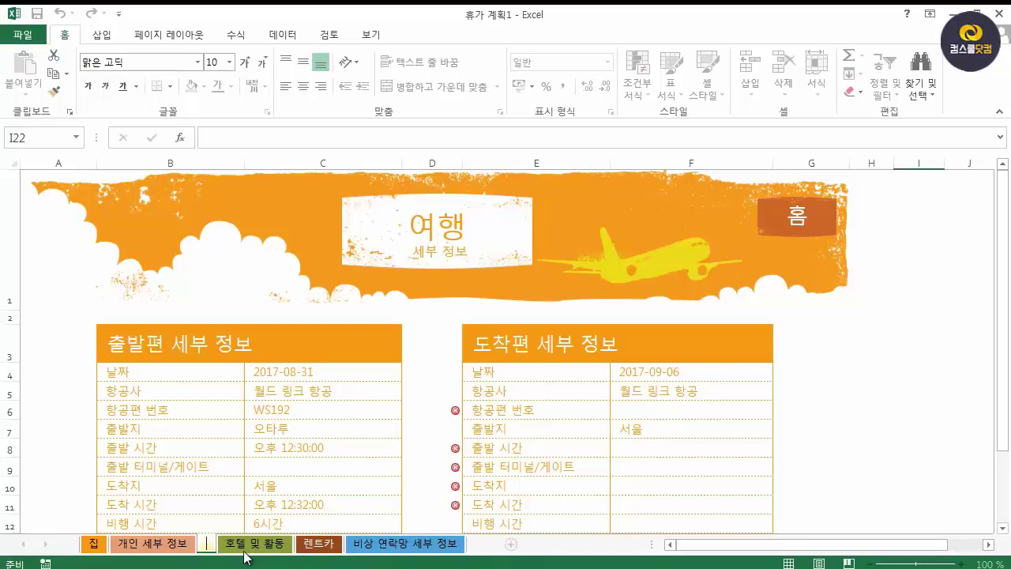
Step: Rename the sheet holding the travel details as 여행정보
key(Hangul)
text(여행정보)
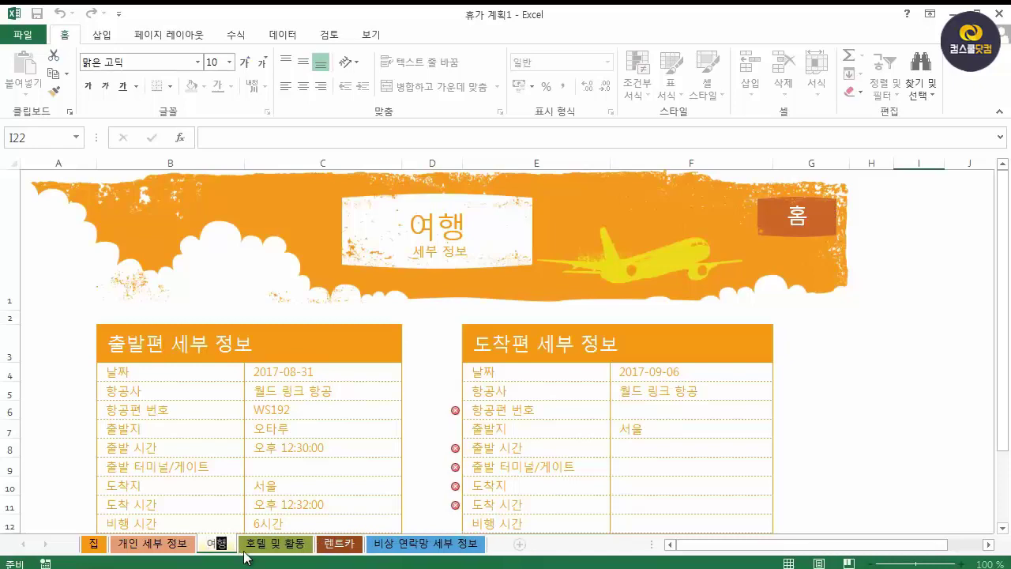
key(Return)
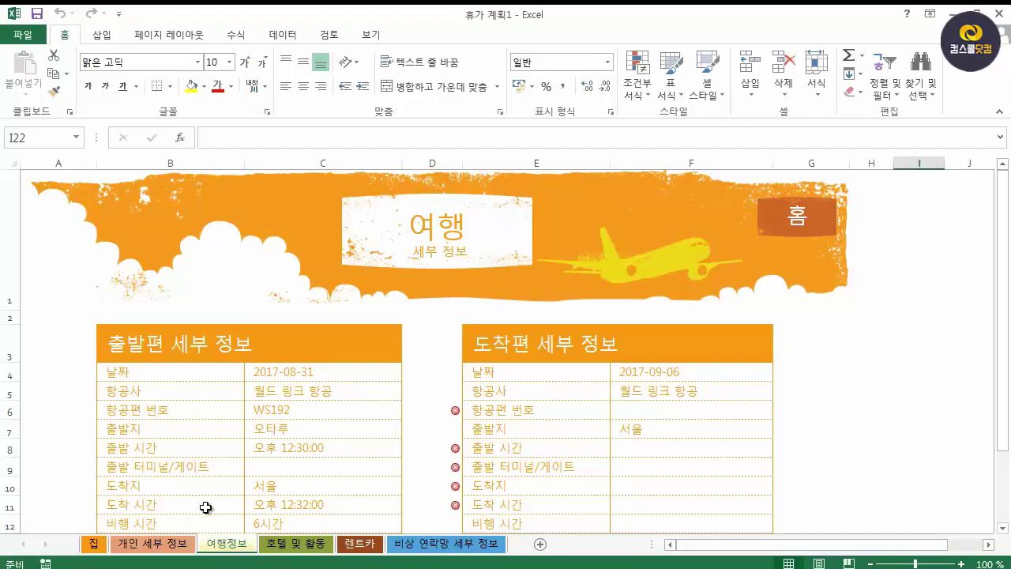
Step: Select the non-adjacent sheets 여행정보, 렌트카 and 비상 연락망 세부 정보 together and color their tabs purple
ctrl+click(363, 551)
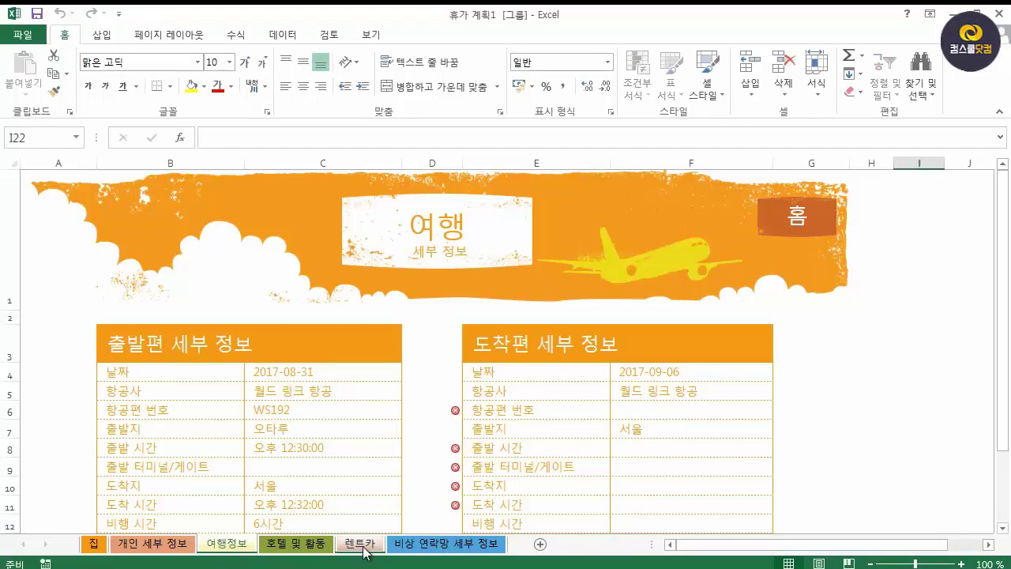
ctrl+click(425, 550)
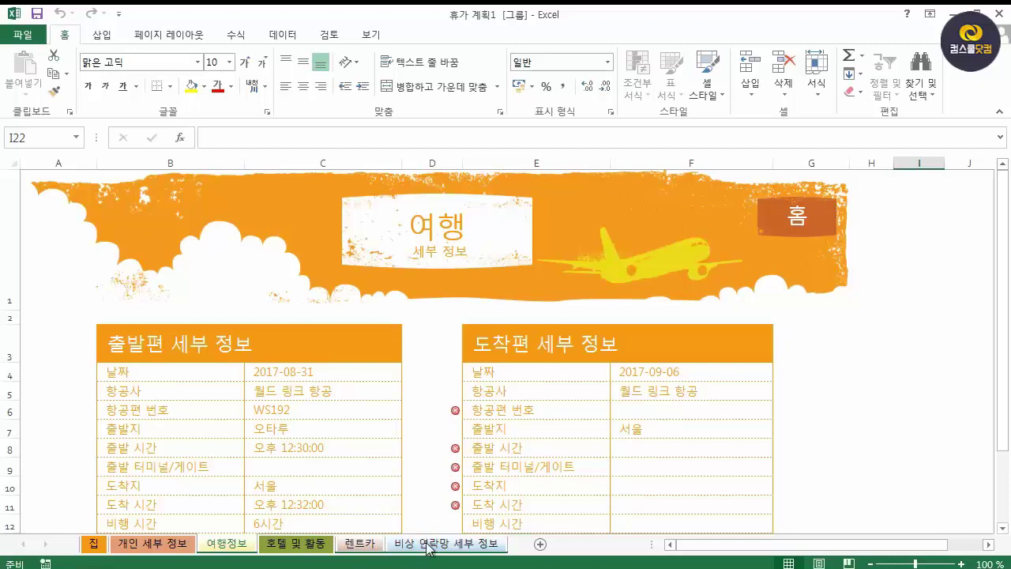
right_click(427, 549)
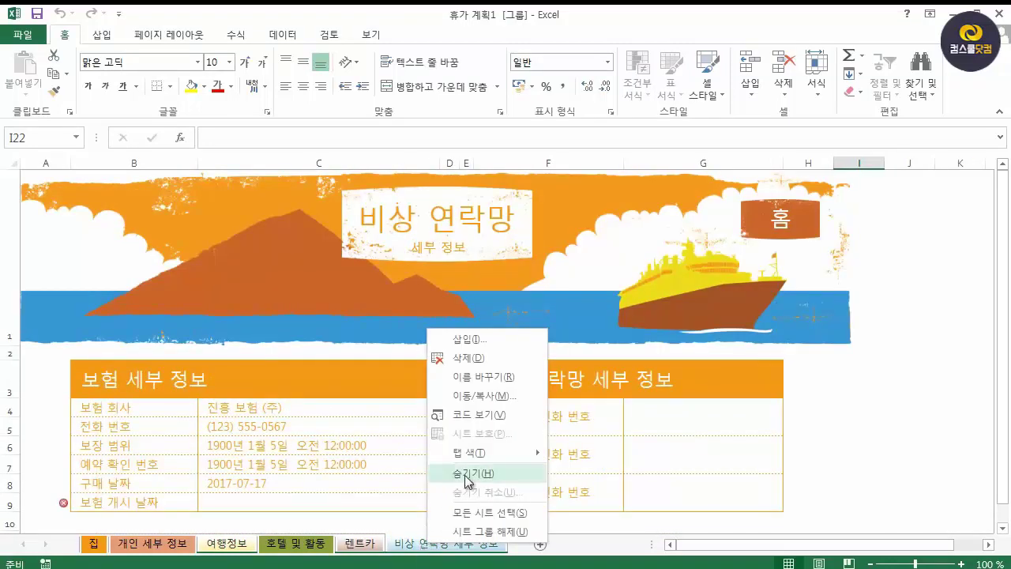
mouse_move(487, 460)
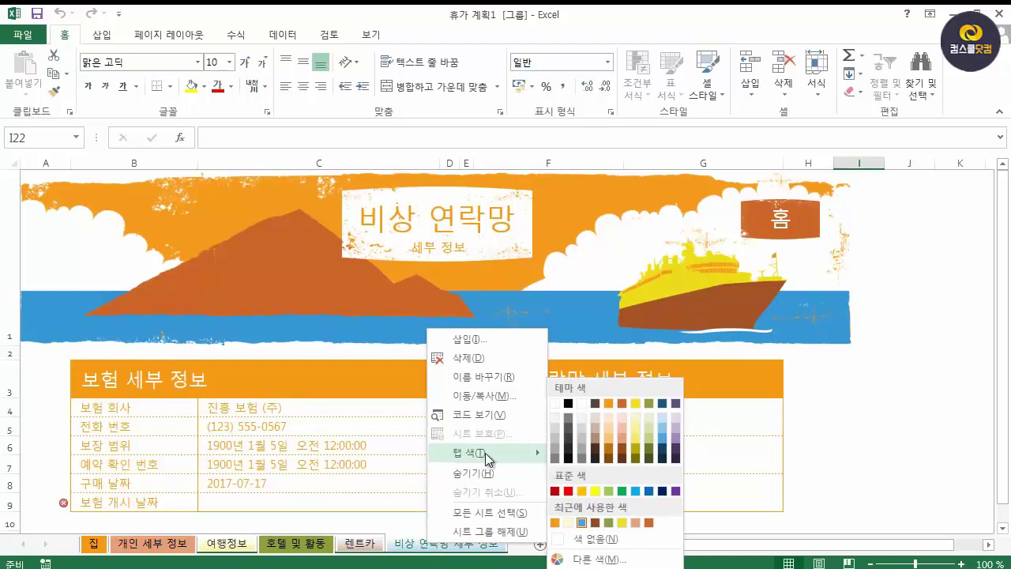
click(675, 490)
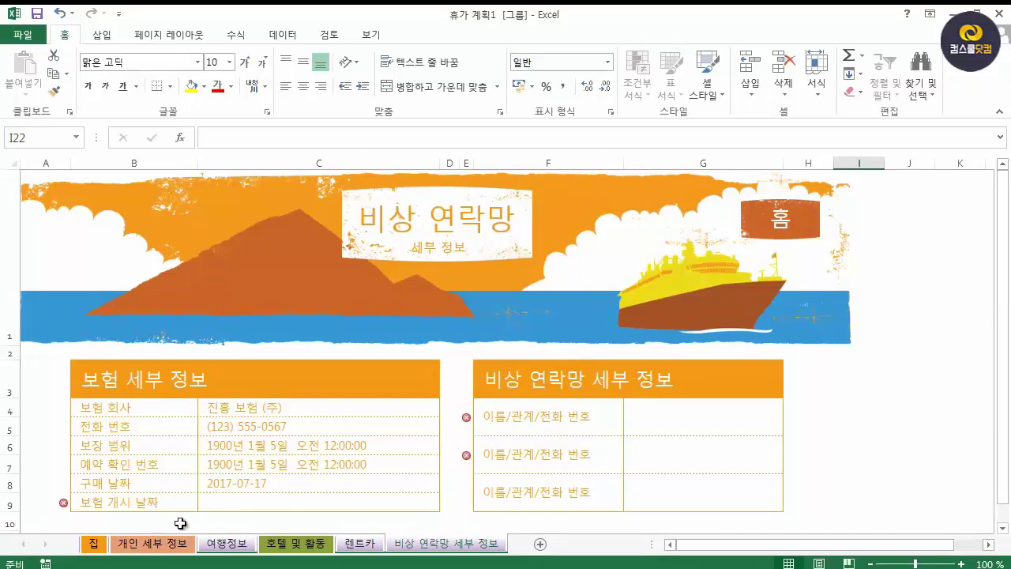
Step: Select all adjacent sheets from 개인 세부 정보 through 비상 연락망 세부 정보 and color their tabs red
click(168, 544)
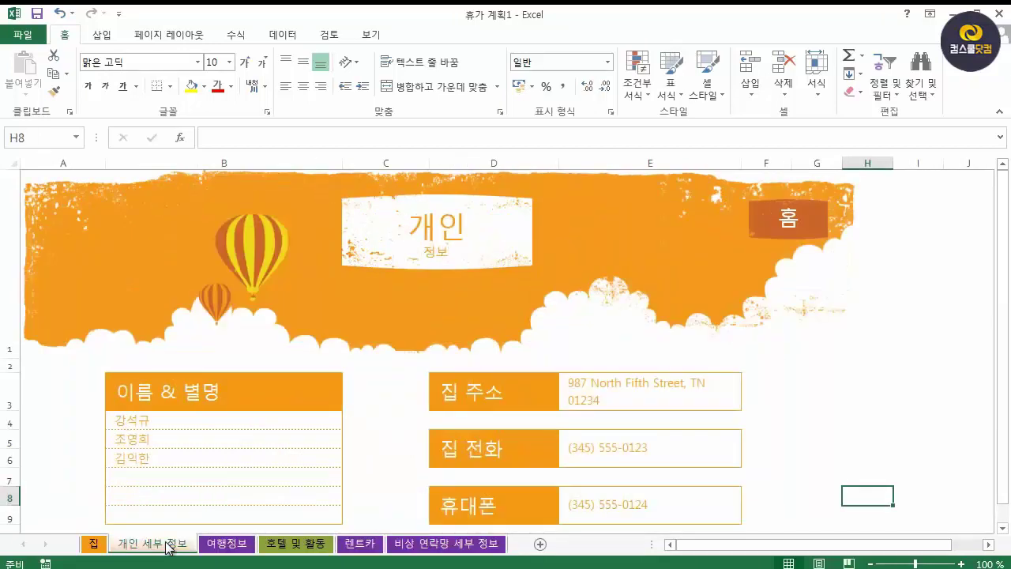
shift+click(414, 544)
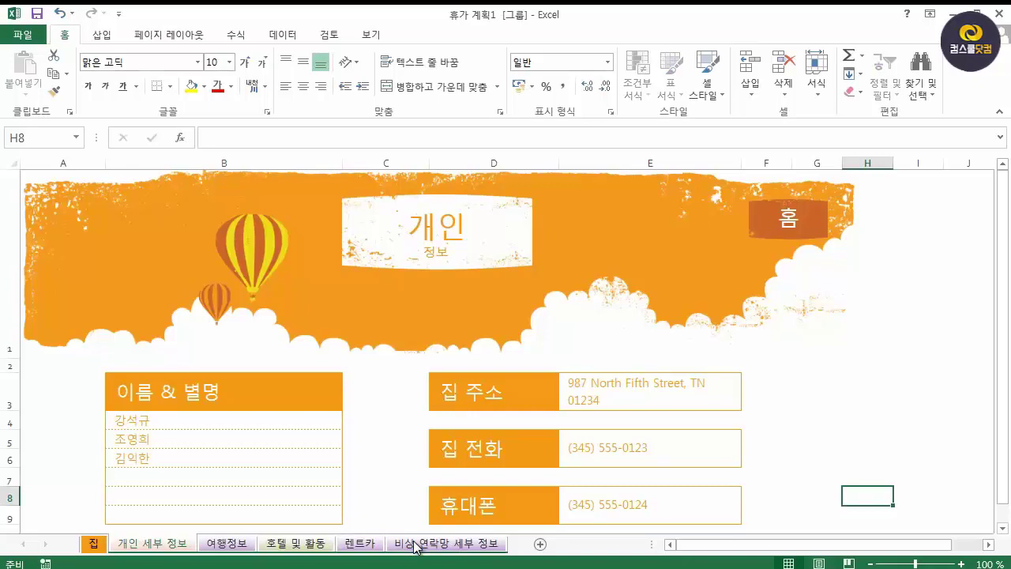
right_click(415, 544)
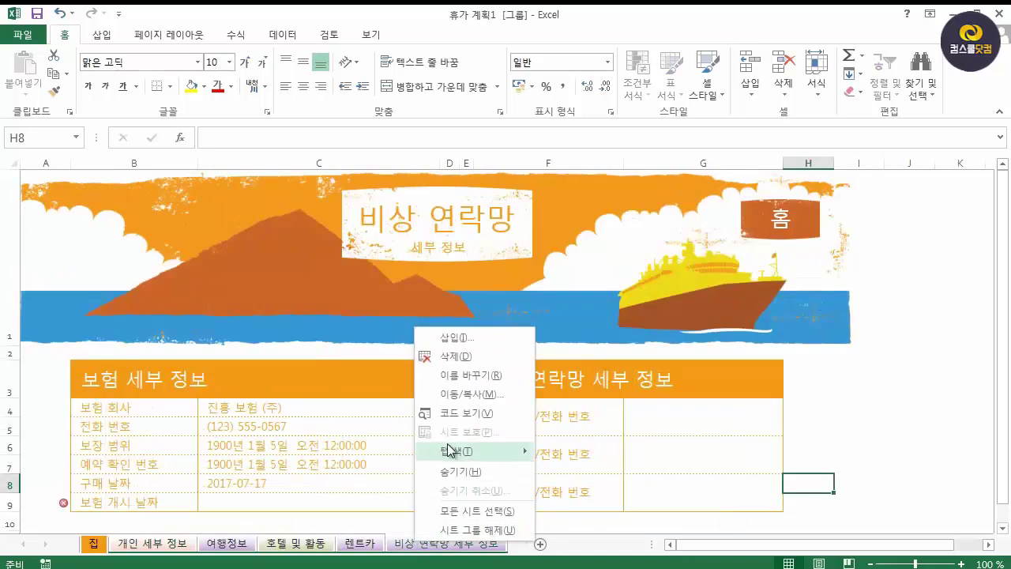
mouse_move(447, 452)
click(556, 490)
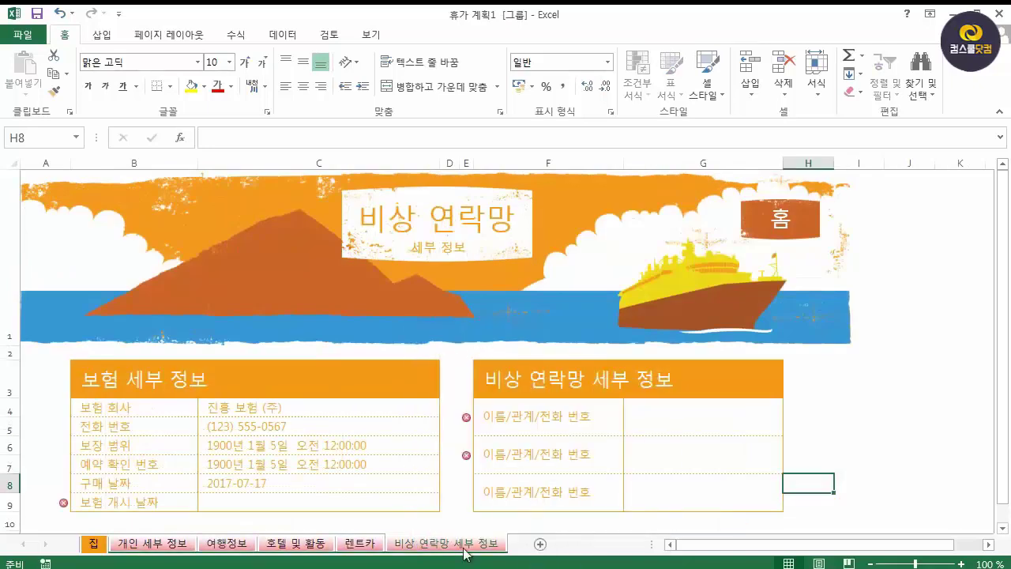
Step: Insert a blank sheet right after 여행정보, and move it behind 렌트카 and finally in front of the 집 sheet
click(371, 545)
click(304, 544)
click(245, 544)
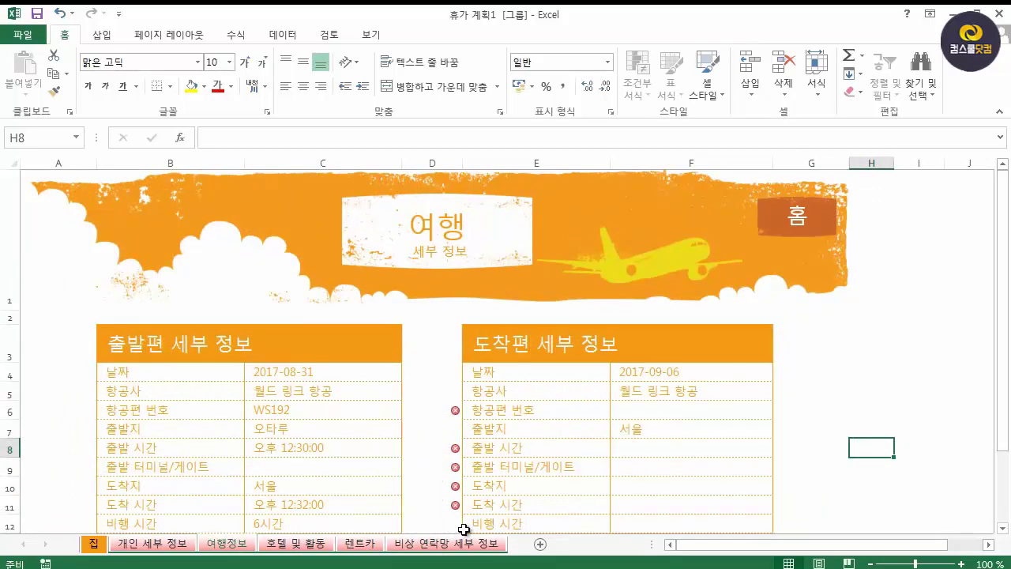
click(538, 544)
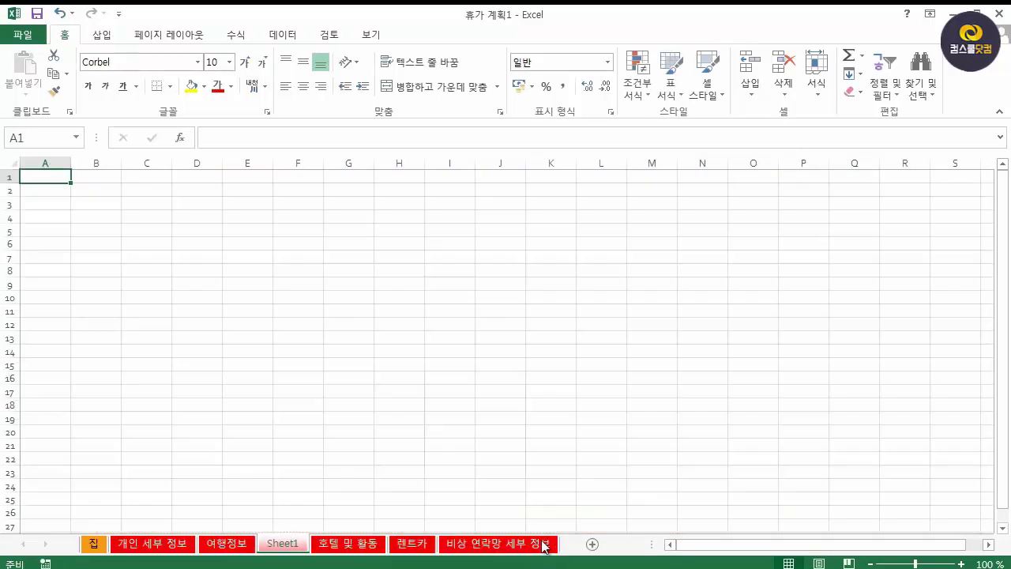
drag(289, 545, 477, 544)
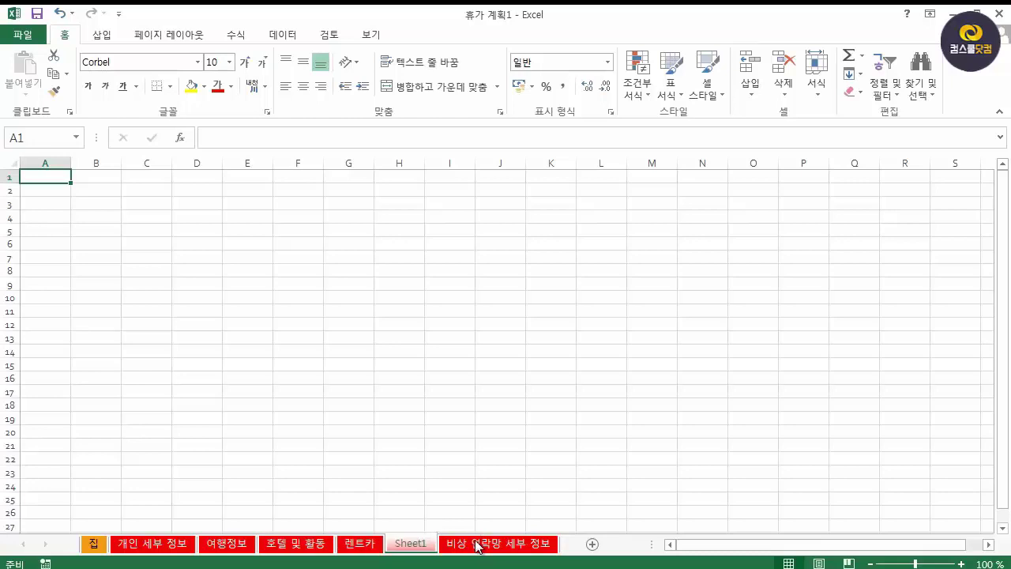
drag(395, 543, 93, 545)
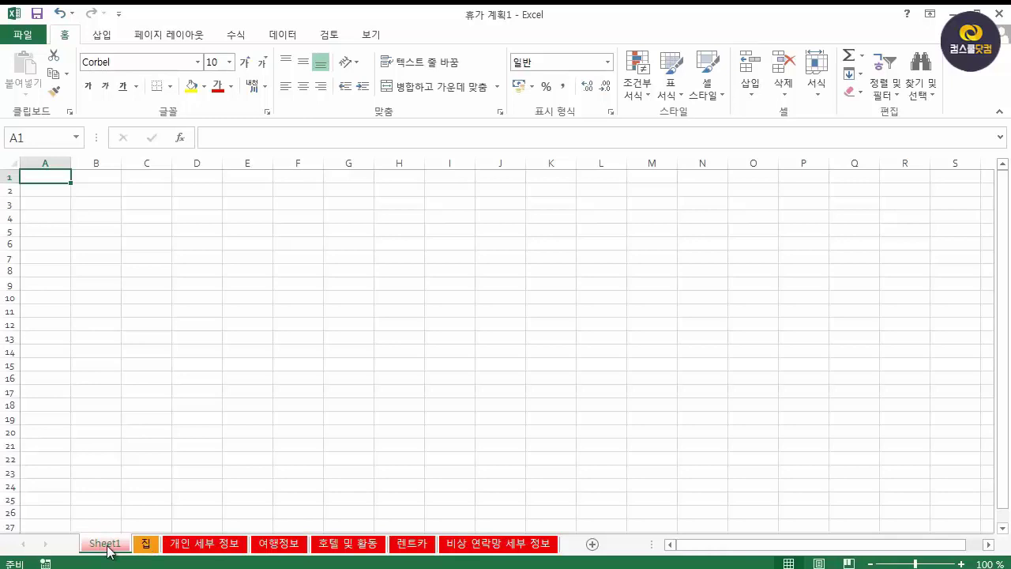
Step: Delete the blank Sheet1 and insert a new blank sheet in front of the 집 sheet
right_click(109, 551)
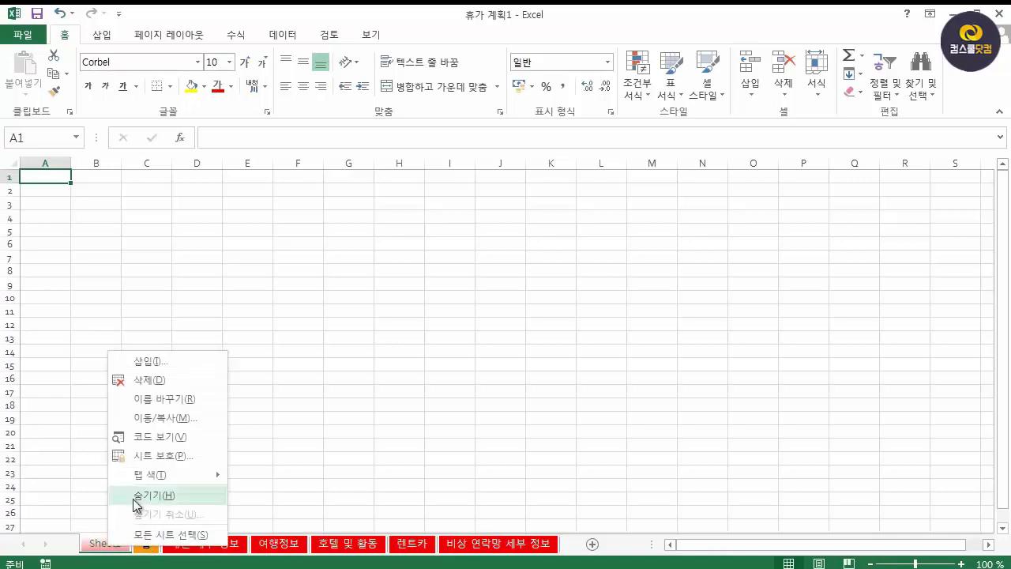
click(145, 381)
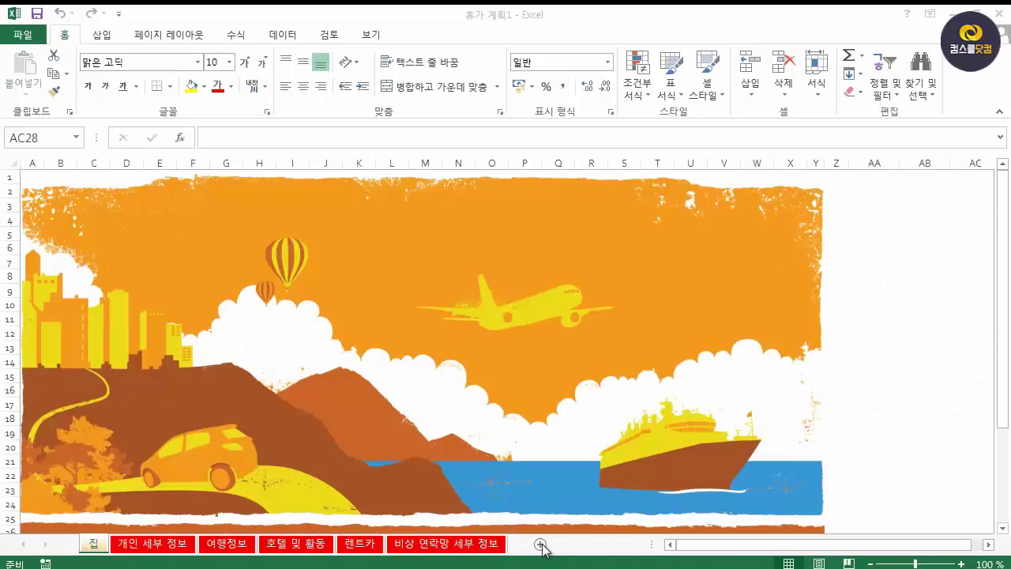
click(103, 544)
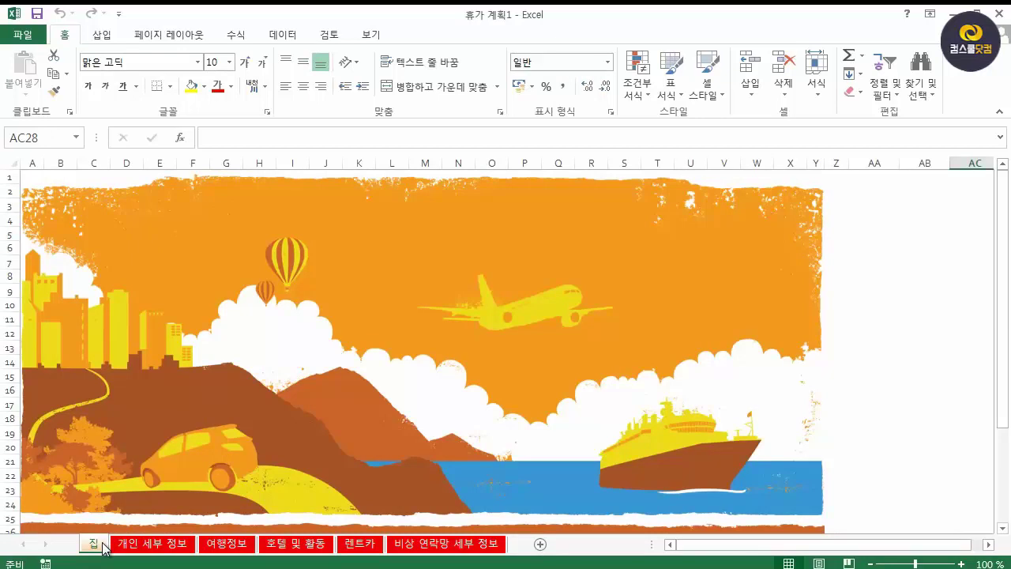
key(shift+F11)
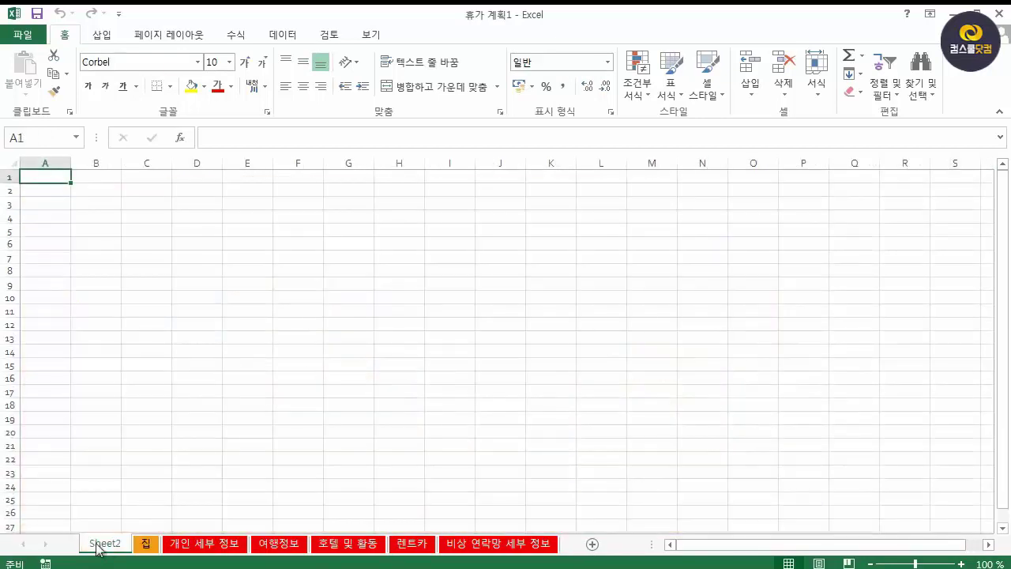
Step: Copy Sheet2 into a new workbook, keeping the original by enabling the create-a-copy option (복사본 만들기)
right_click(112, 543)
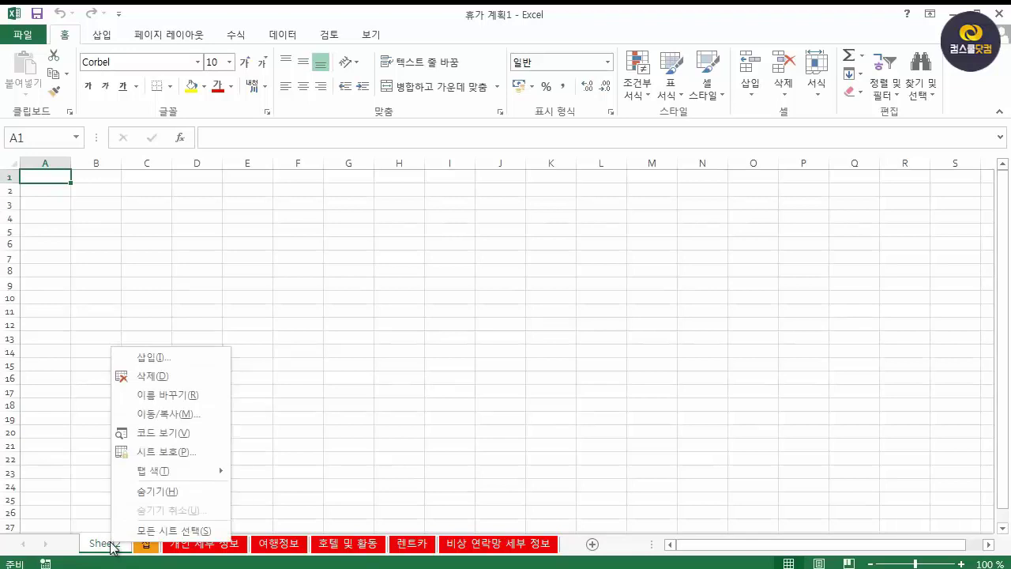
click(162, 414)
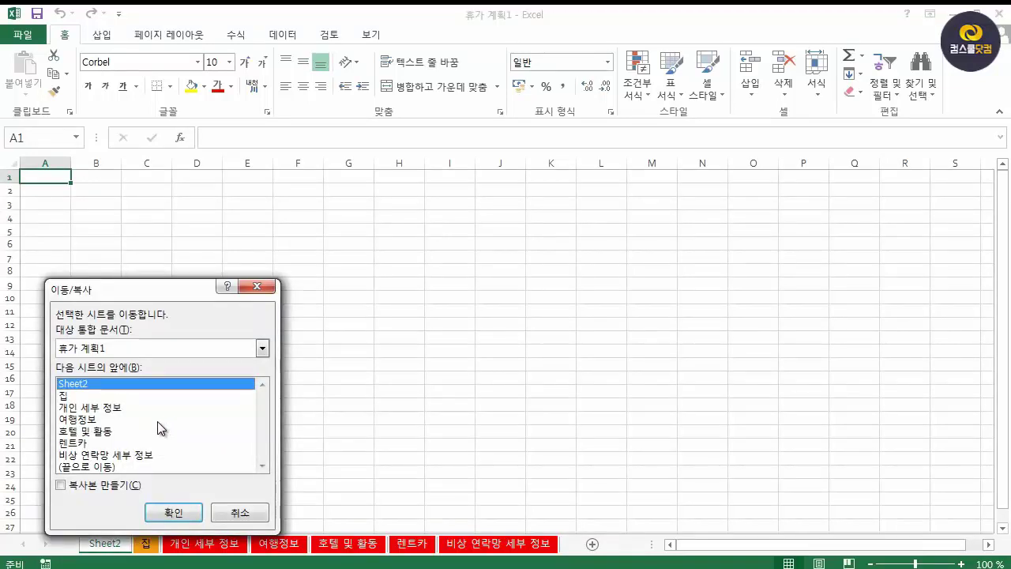
drag(151, 290, 460, 221)
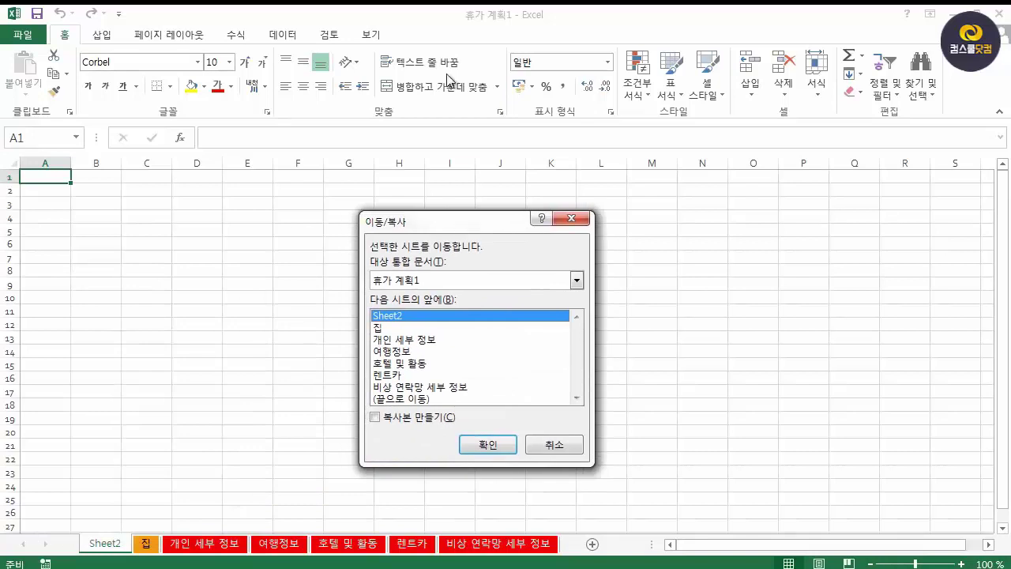
click(485, 282)
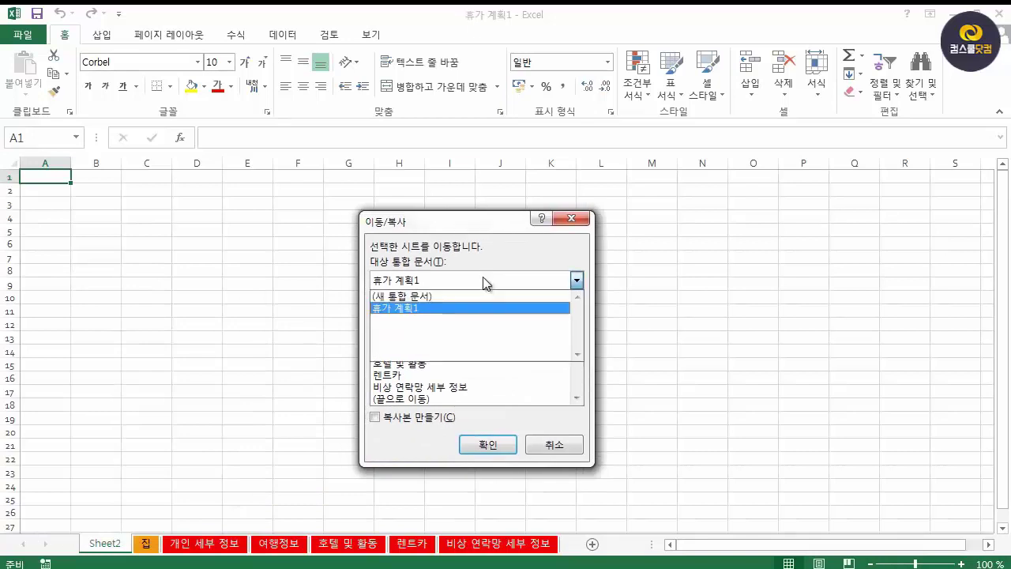
click(472, 307)
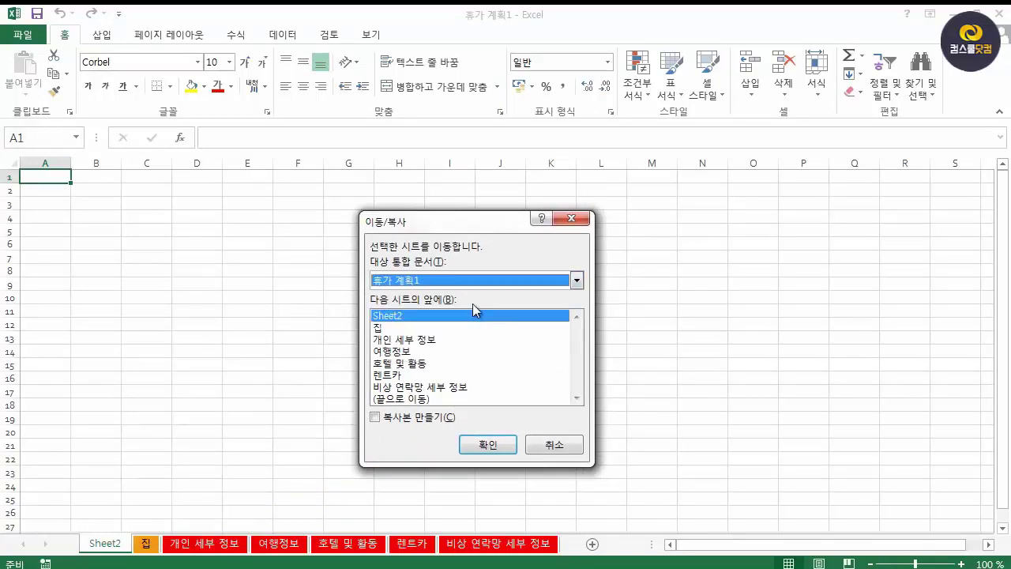
click(481, 278)
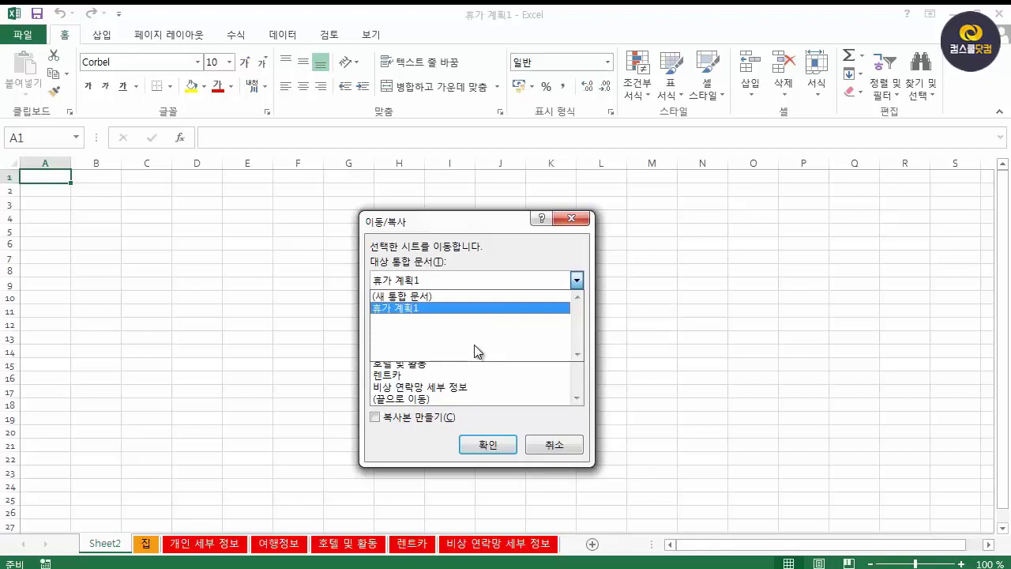
click(393, 296)
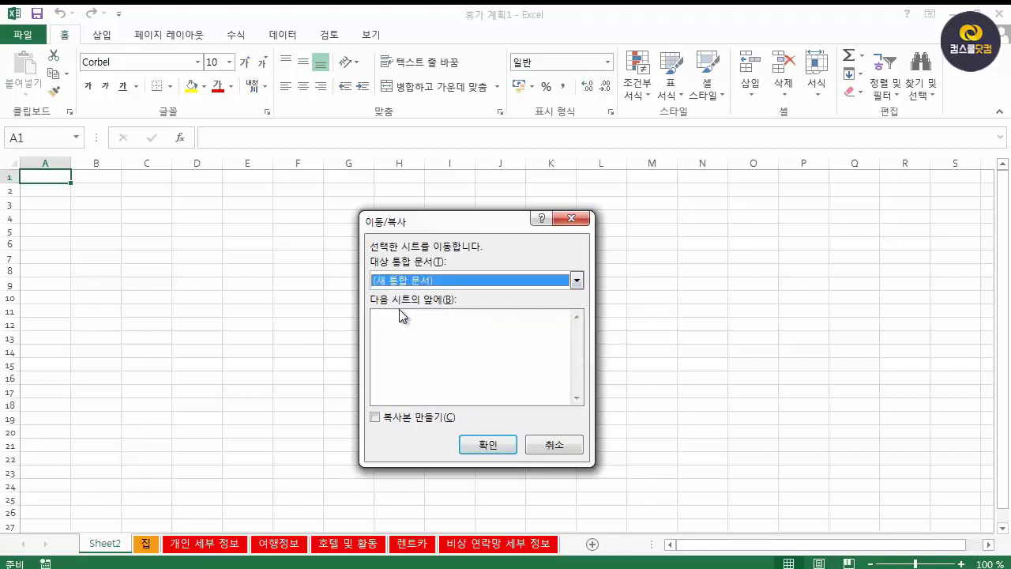
click(433, 417)
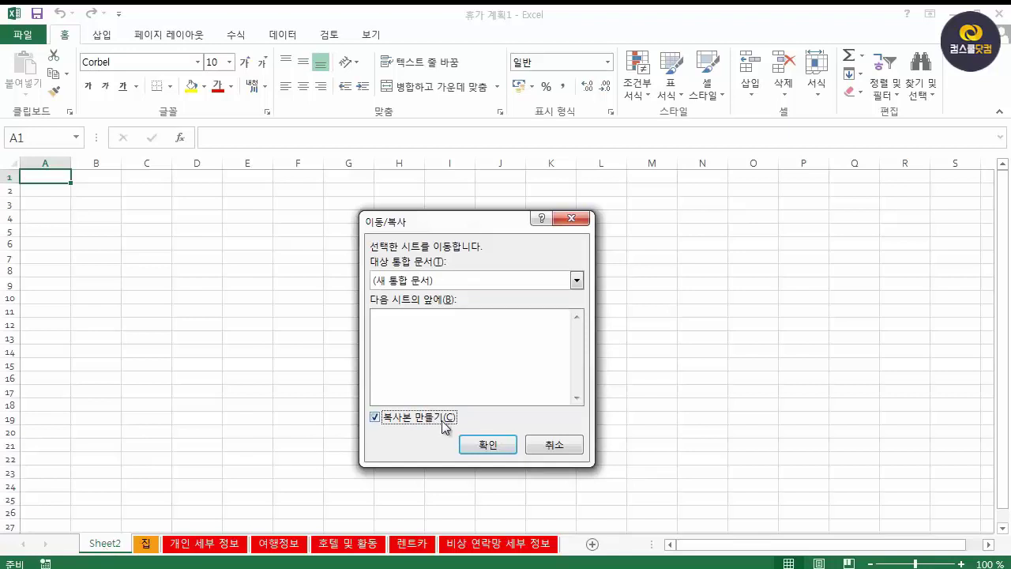
click(484, 448)
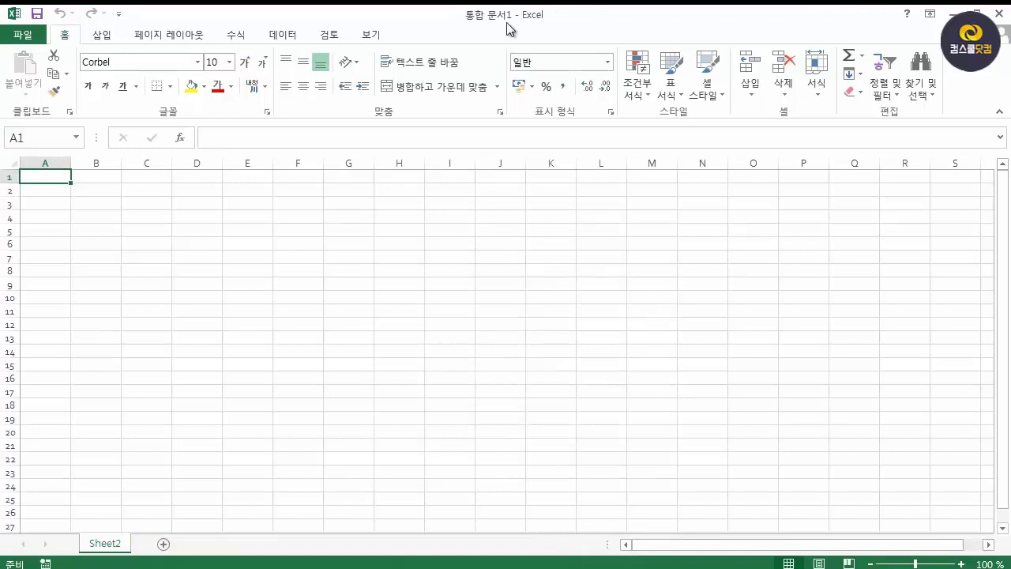
Step: Check the copied sheet in the new workbook and minimize it to return to 휴가 계획1
key(ctrl+2)
mouse_move(503, 29)
mouse_down()
mouse_move(469, 37)
mouse_move(472, 8)
mouse_move(522, 11)
mouse_move(491, 36)
mouse_up()
key(e)
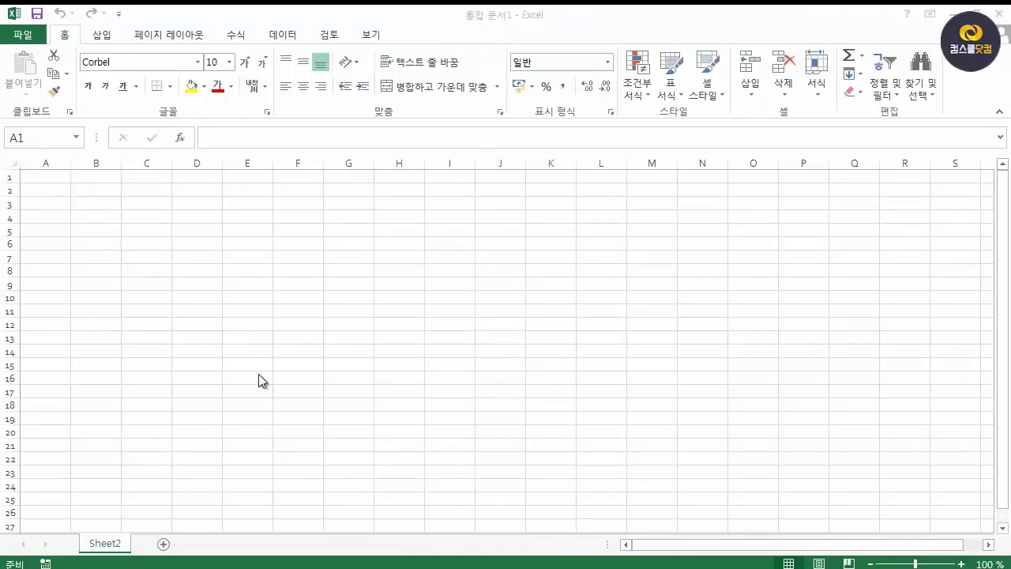
mouse_move(117, 553)
mouse_down()
mouse_move(84, 545)
mouse_move(126, 523)
mouse_move(117, 548)
mouse_up()
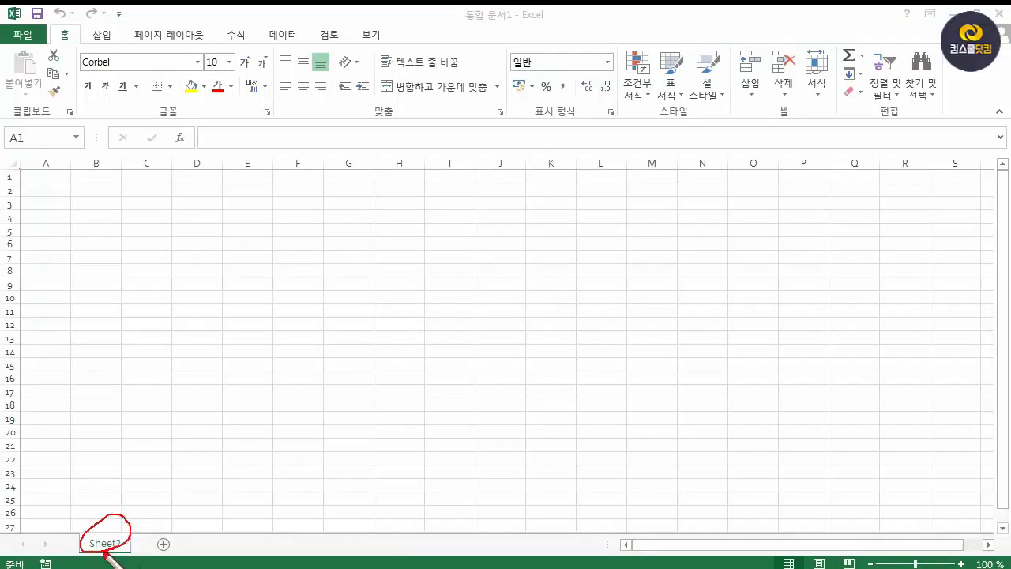
key(Escape)
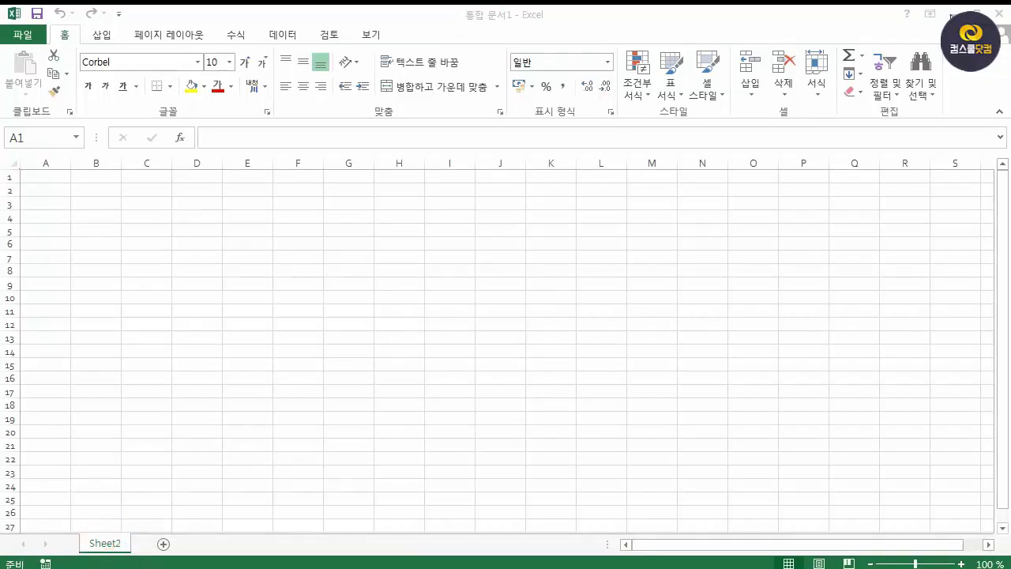
click(954, 14)
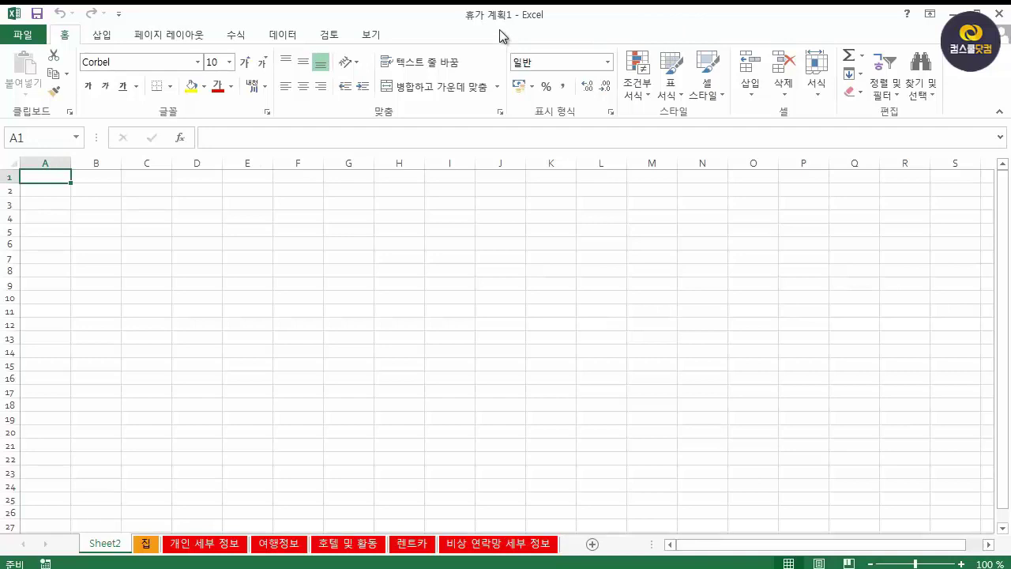
Step: Rename Sheet2 in the 휴가 계획1 workbook as 23
right_click(121, 545)
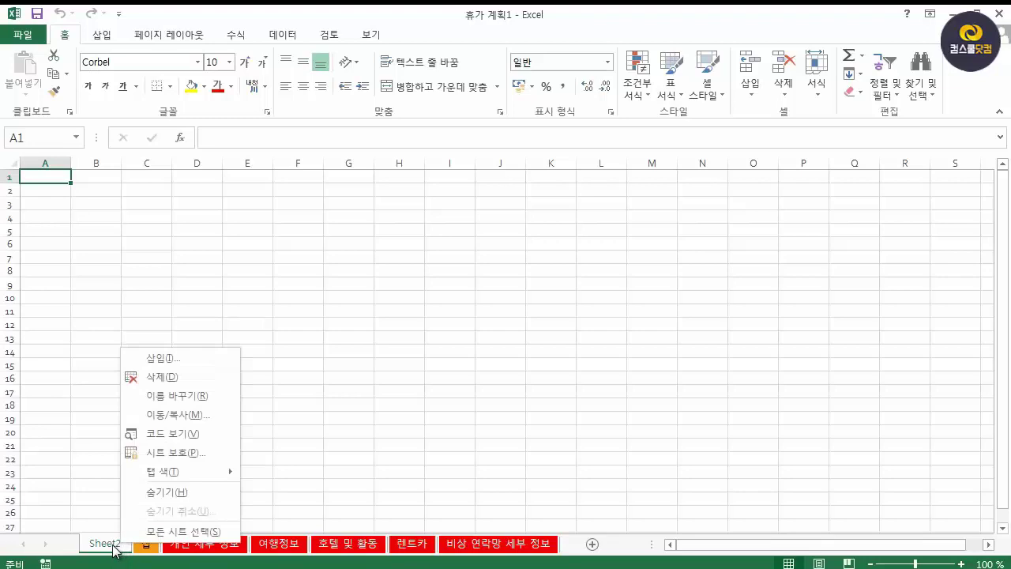
click(114, 550)
double_click(113, 544)
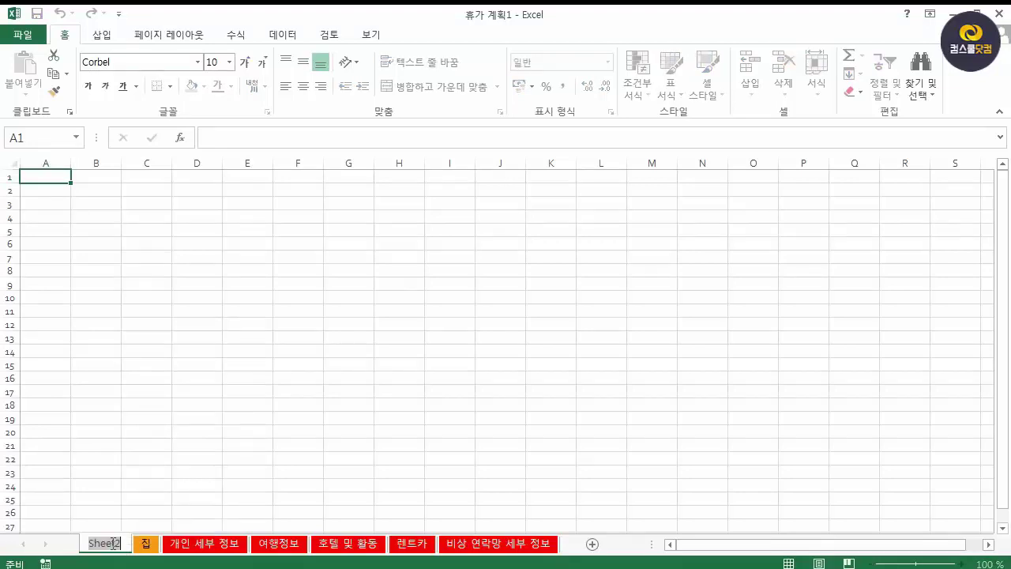
text(23)
click(131, 524)
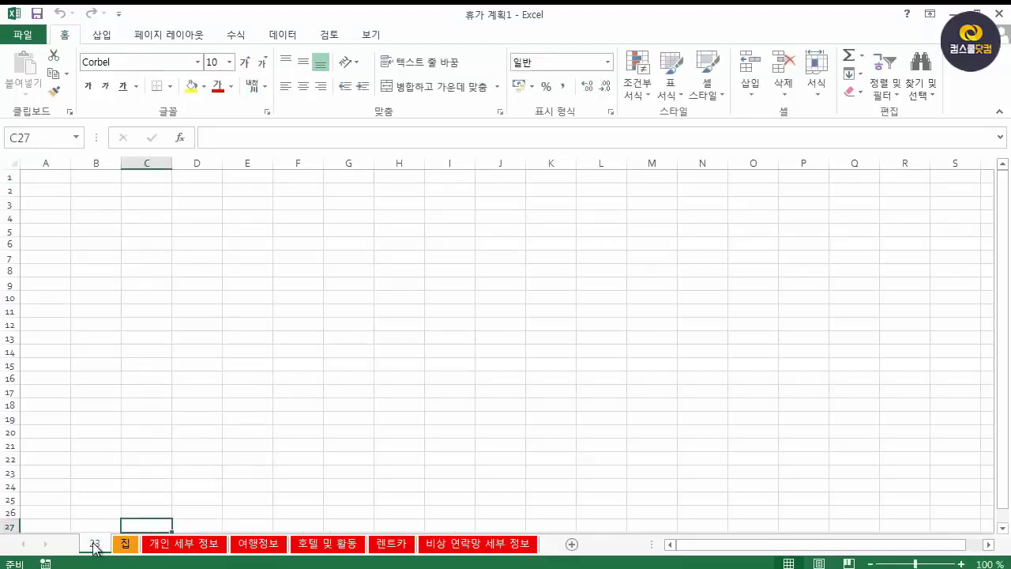
Step: Move sheet 23 to the open workbook 통합 문서1, placing it in front of Sheet2
right_click(94, 546)
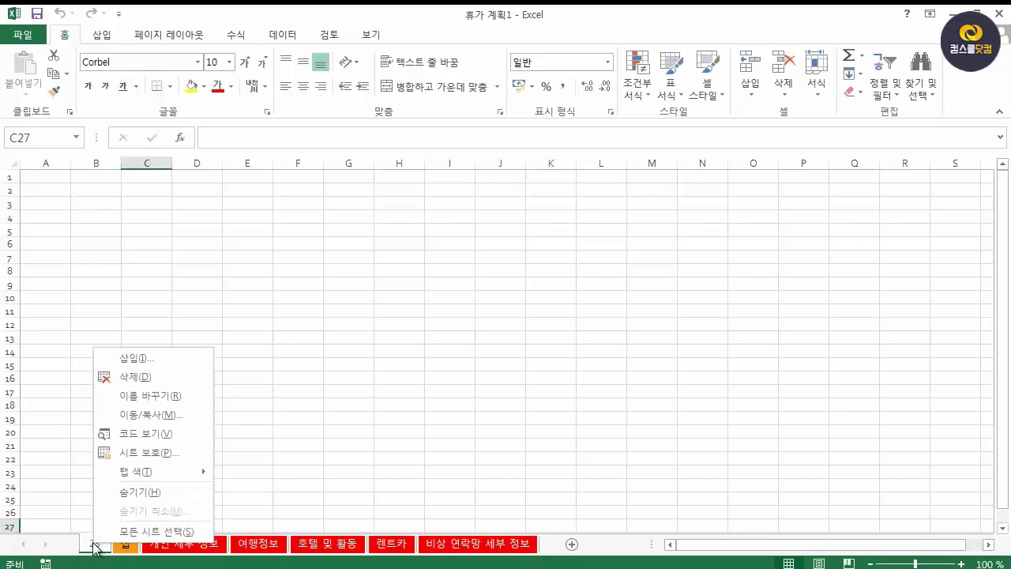
click(150, 415)
click(130, 354)
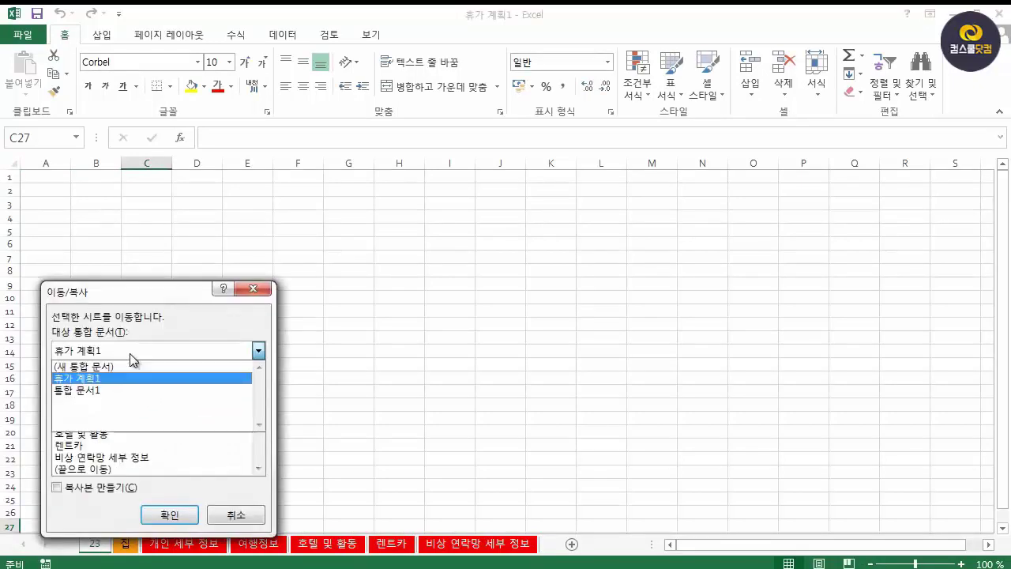
click(94, 391)
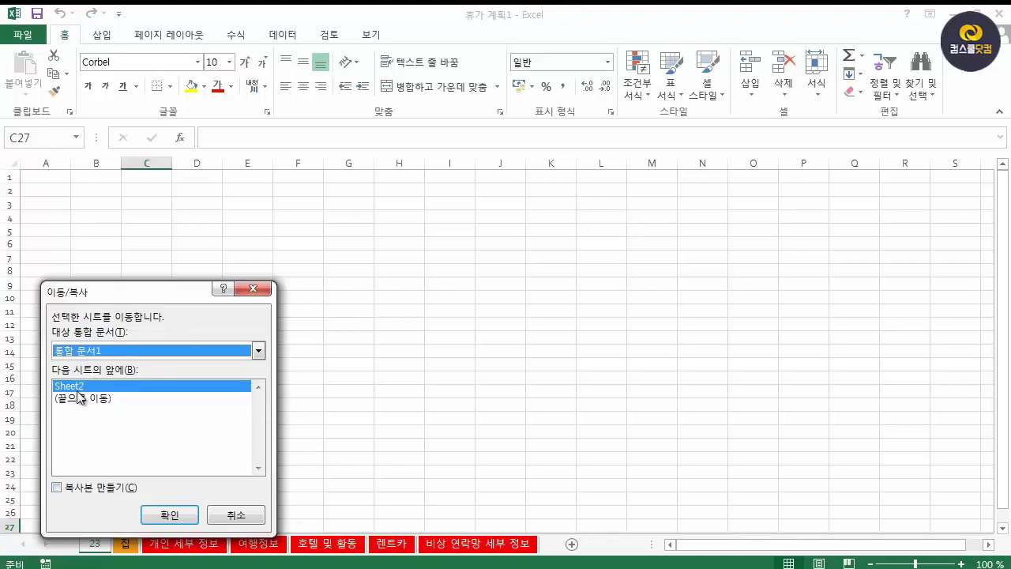
key(ctrl+2)
drag(71, 390, 110, 364)
key(Escape)
click(169, 515)
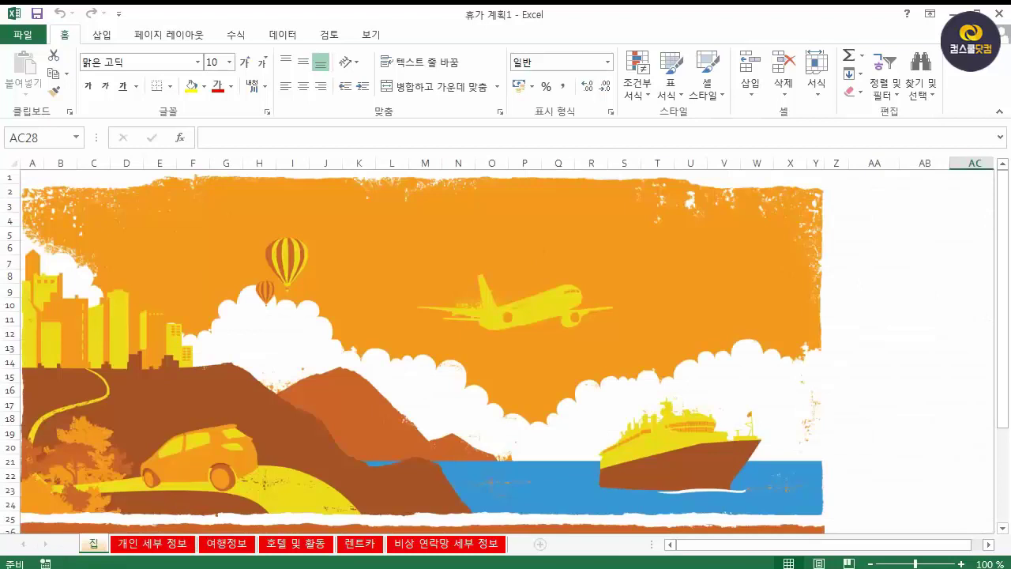
Step: Bring up 통합 문서1 to examine its sheet order, and return to the 휴가 계획1 workbook
click(954, 14)
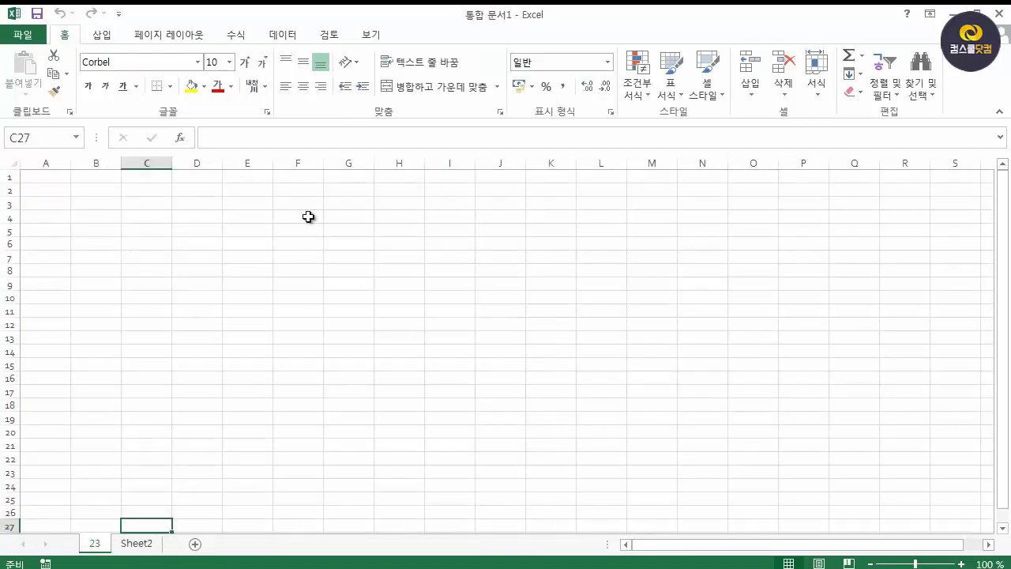
mouse_move(172, 545)
mouse_down()
mouse_move(131, 548)
mouse_move(159, 540)
mouse_up()
mouse_move(101, 559)
mouse_down()
mouse_move(90, 541)
mouse_move(106, 554)
mouse_up()
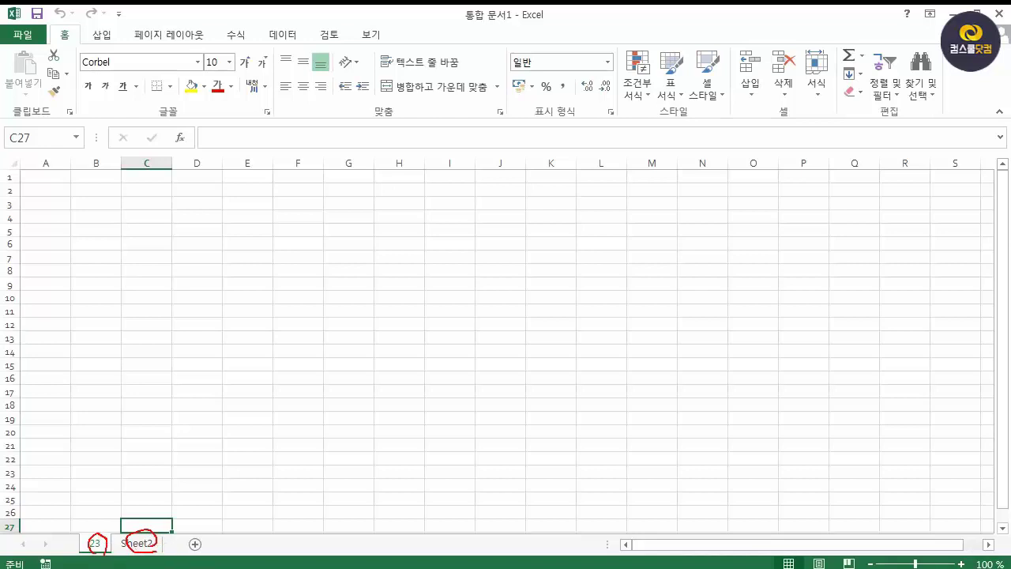
click(954, 13)
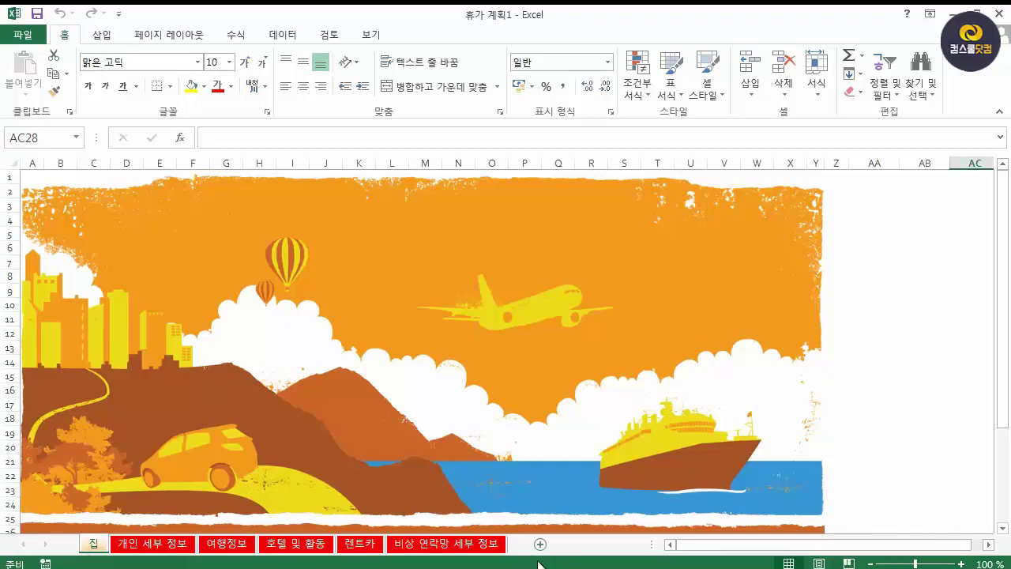
Step: Display the 여행정보 sheet and close the 휴가 계획1 workbook without saving the changes
mouse_move(557, 559)
mouse_down()
mouse_move(99, 556)
mouse_move(229, 528)
mouse_up()
click(227, 544)
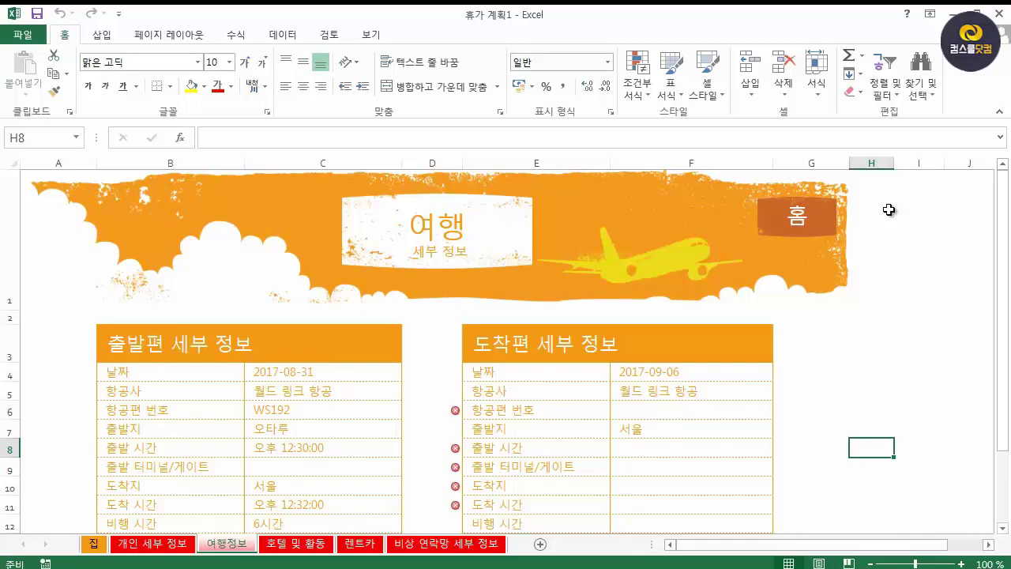
click(1001, 12)
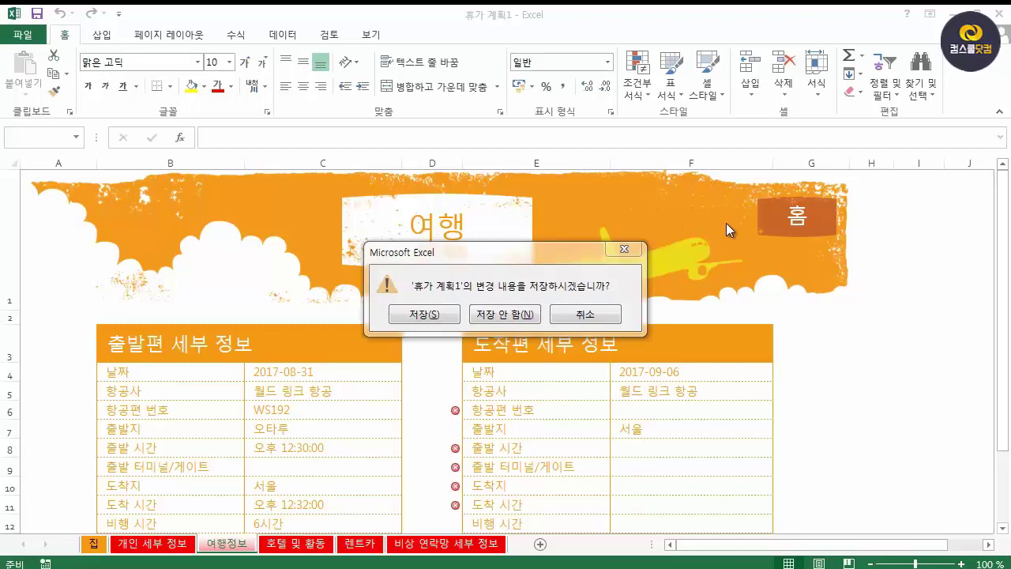
click(520, 314)
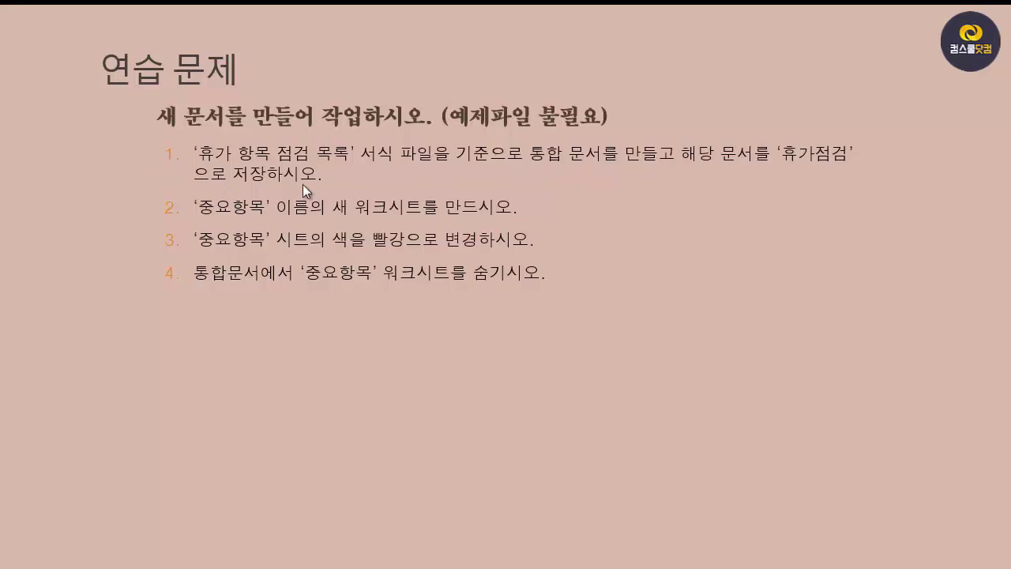
key(ctrl+p)
mouse_move(350, 159)
mouse_down()
mouse_move(202, 161)
mouse_move(350, 166)
mouse_up()
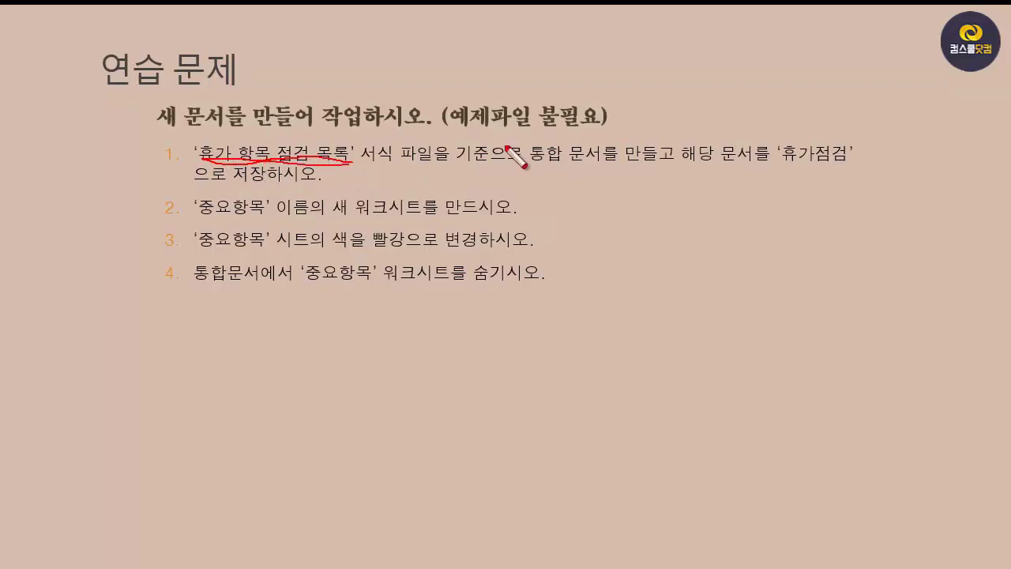
mouse_move(834, 148)
mouse_down()
mouse_move(831, 159)
mouse_move(782, 157)
mouse_move(861, 144)
mouse_move(818, 172)
mouse_up()
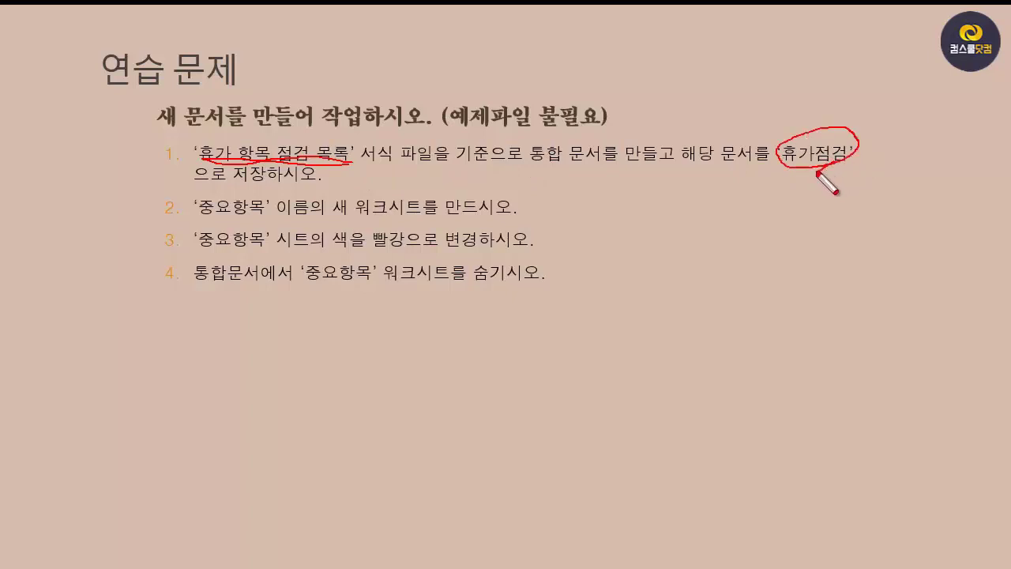
key(e)
key(ctrl+a)
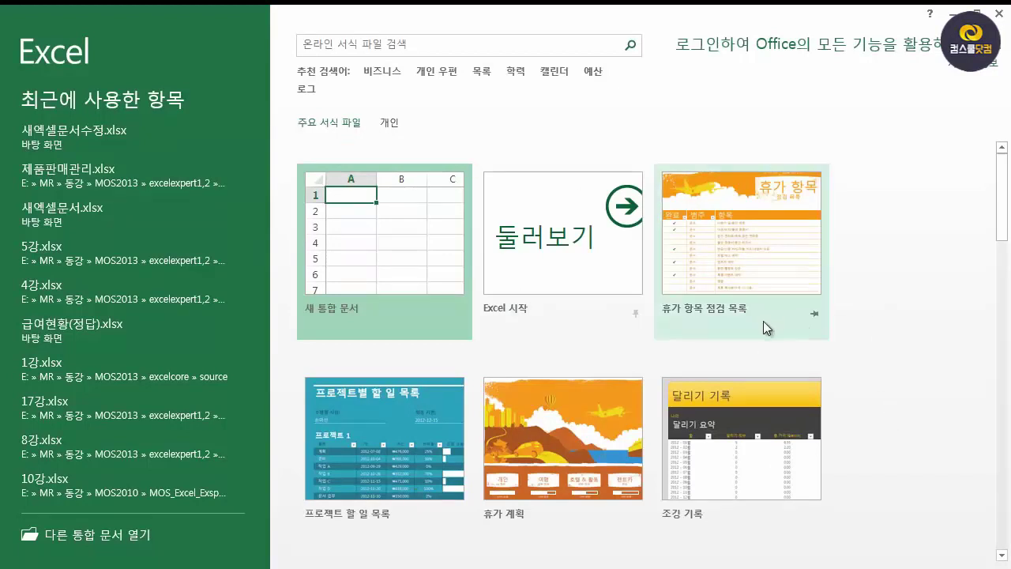
Step: Search the templates for 휴가, create a workbook from the 휴가 항목 점검 목록 template, and open its save options
click(434, 49)
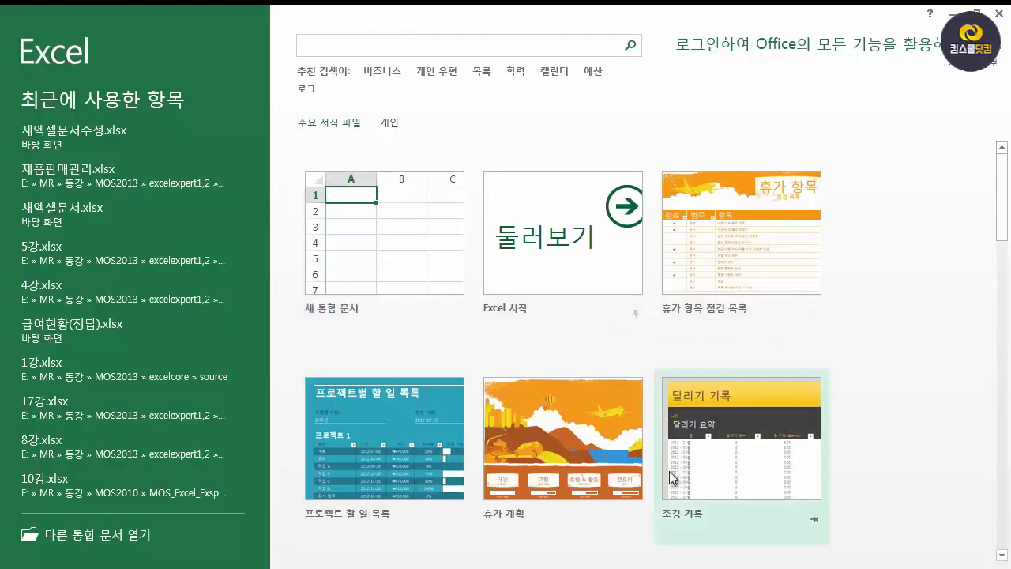
text(g)
key(BackSpace)
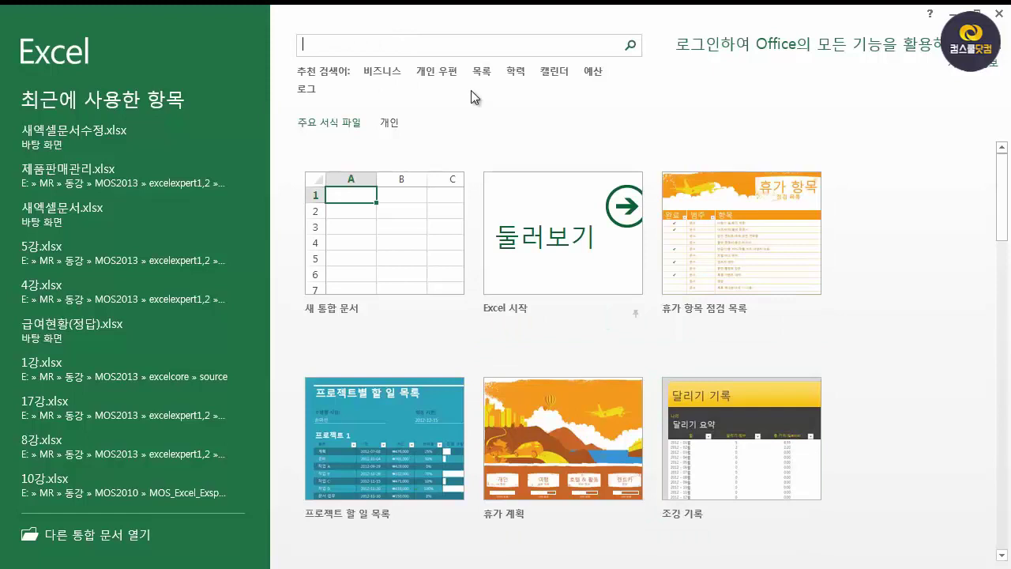
text(휴가)
key(Return)
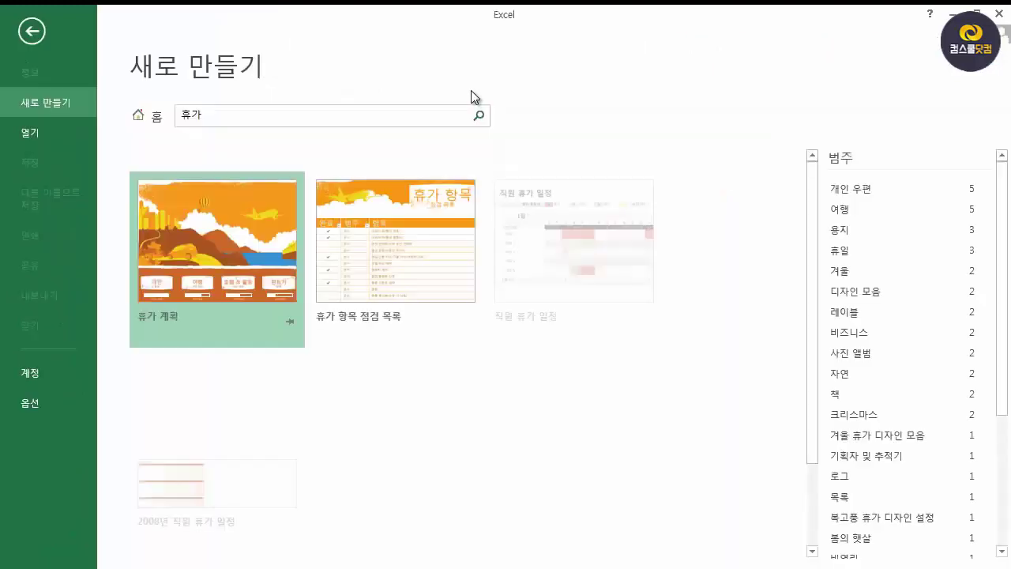
click(408, 254)
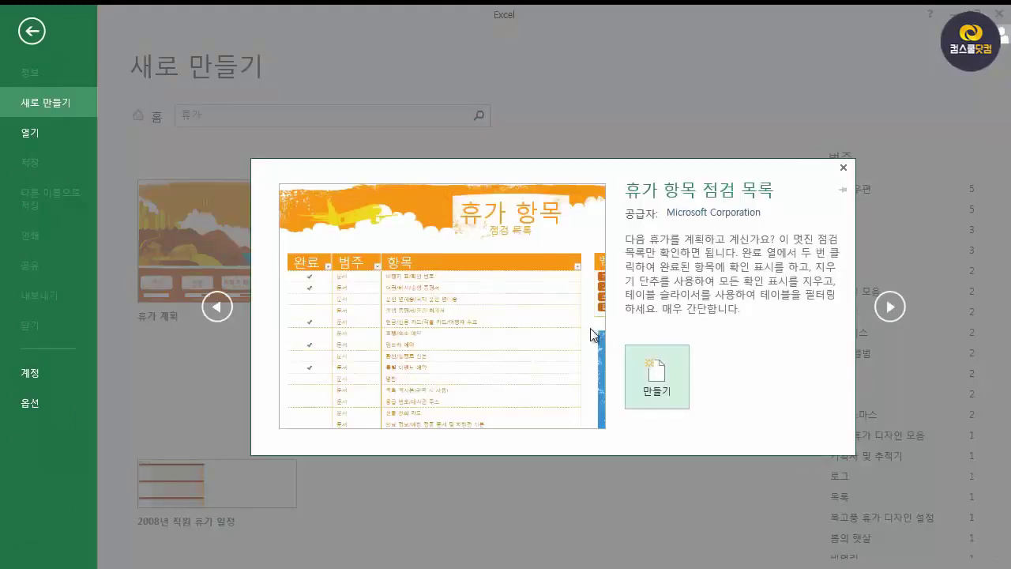
click(670, 391)
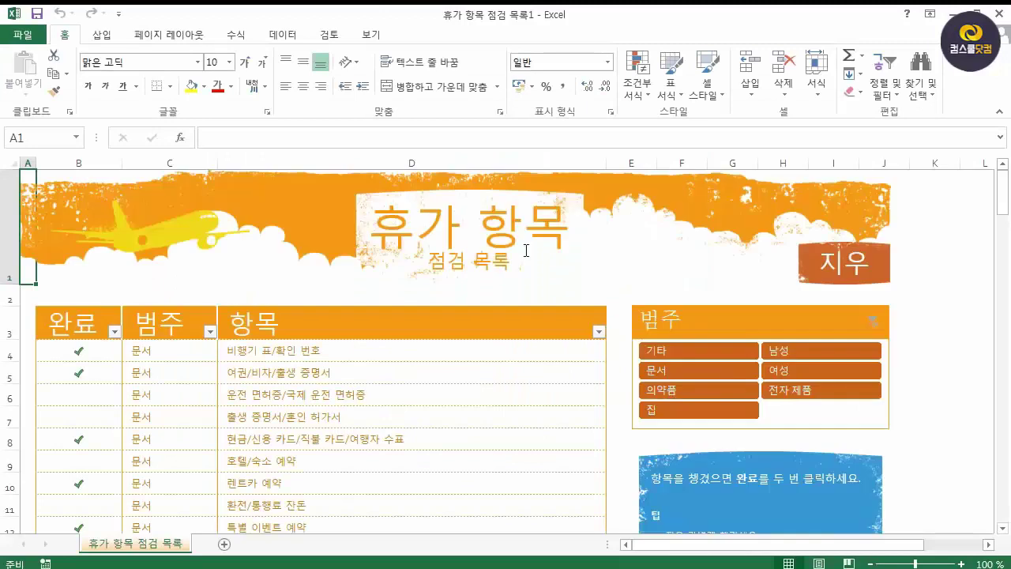
click(37, 14)
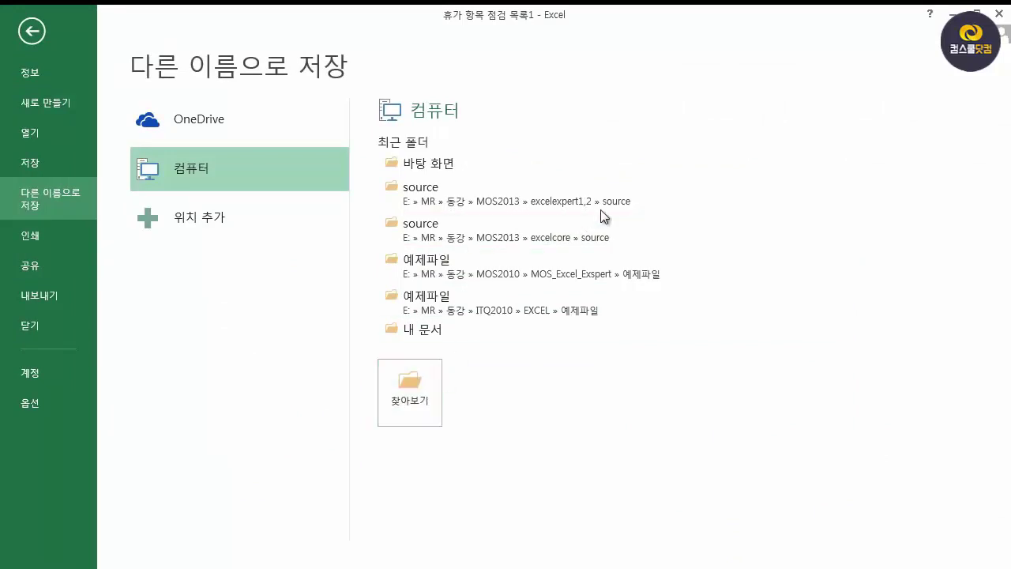
click(430, 391)
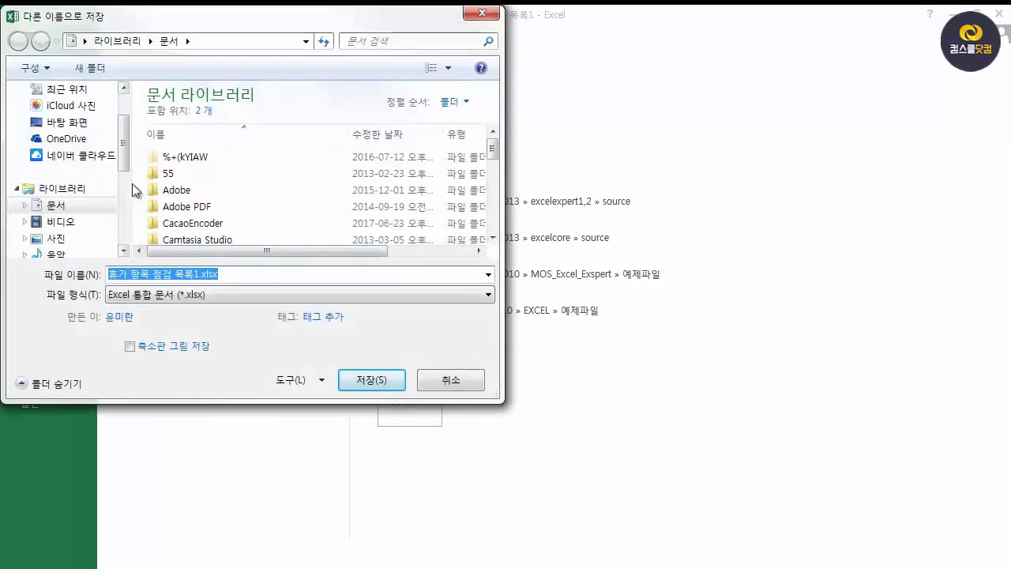
drag(123, 159, 123, 159)
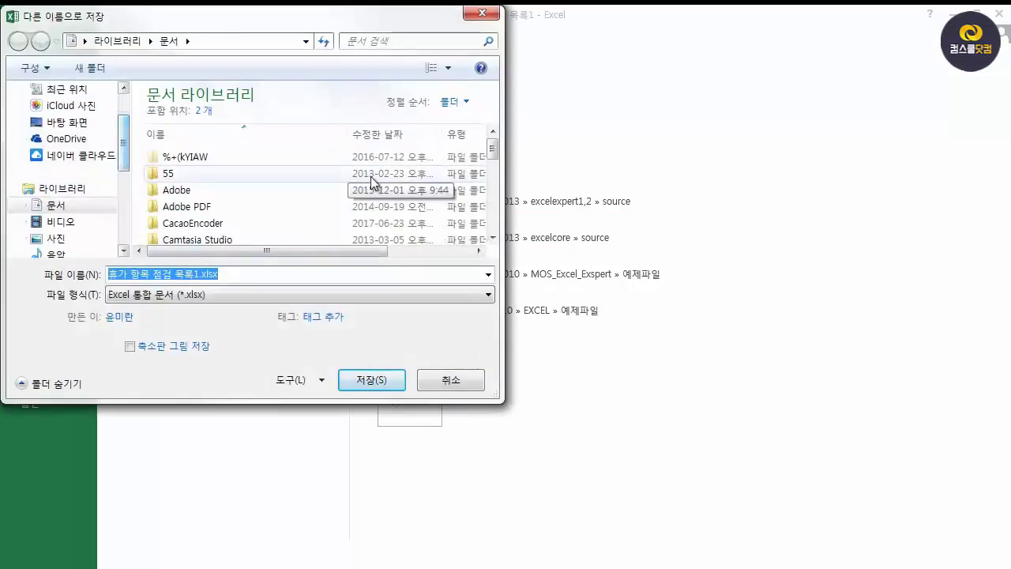
click(484, 13)
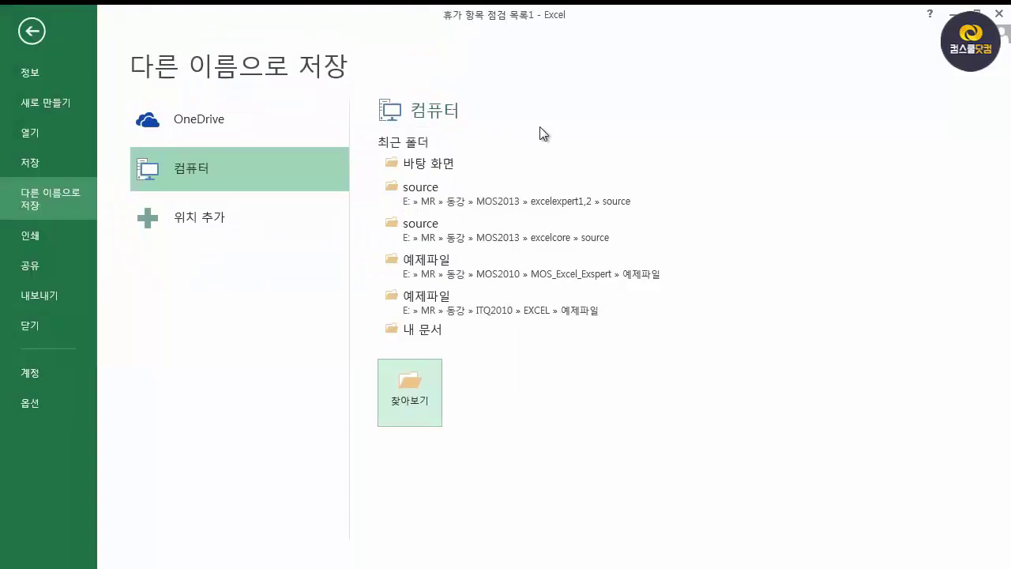
Step: Save the workbook as 휴가점검.xlsx in the excelexpert1,2 source folder, accepting the macro-free format
click(531, 201)
click(272, 271)
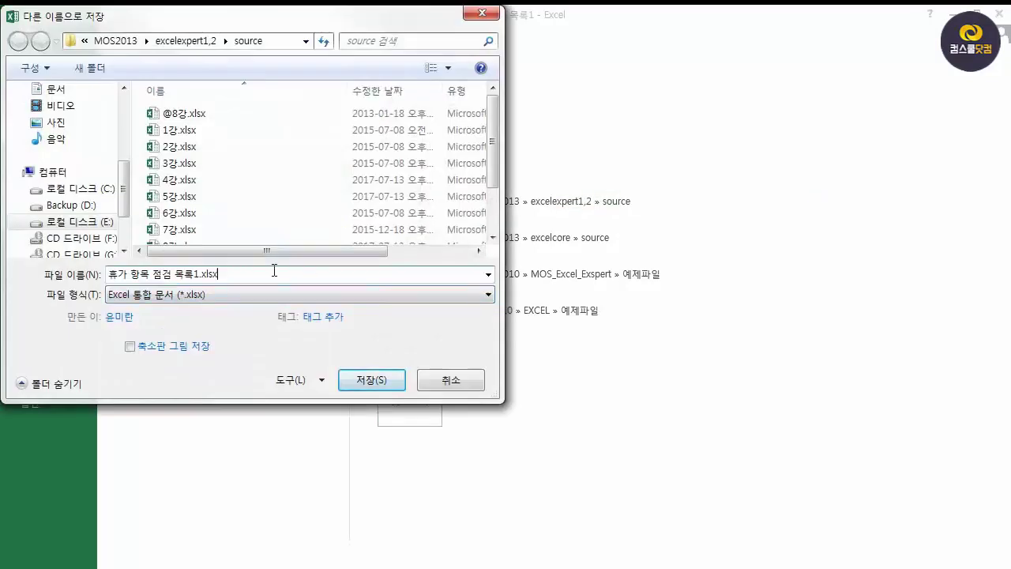
key(ctrl+a)
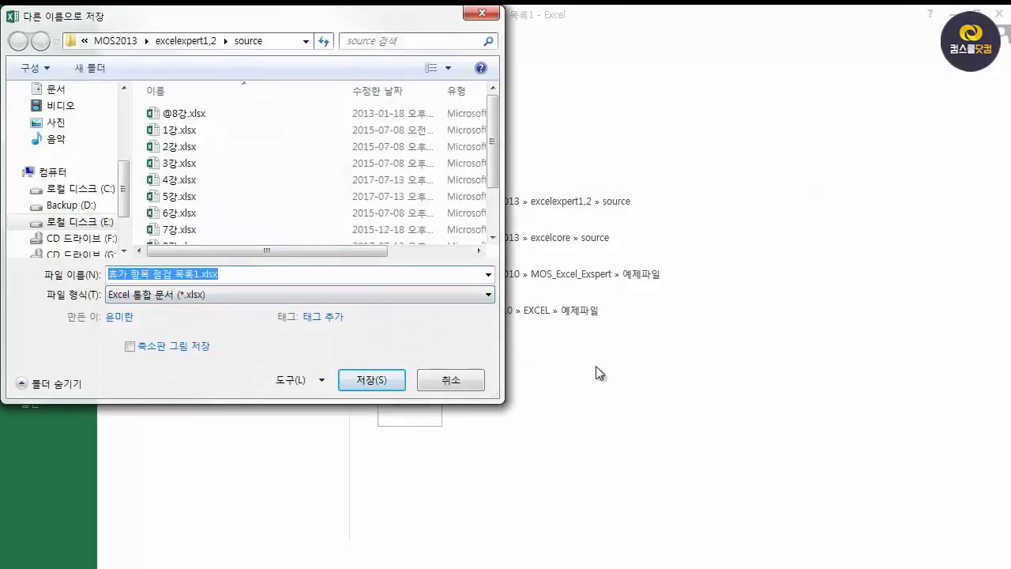
text(휴가점거)
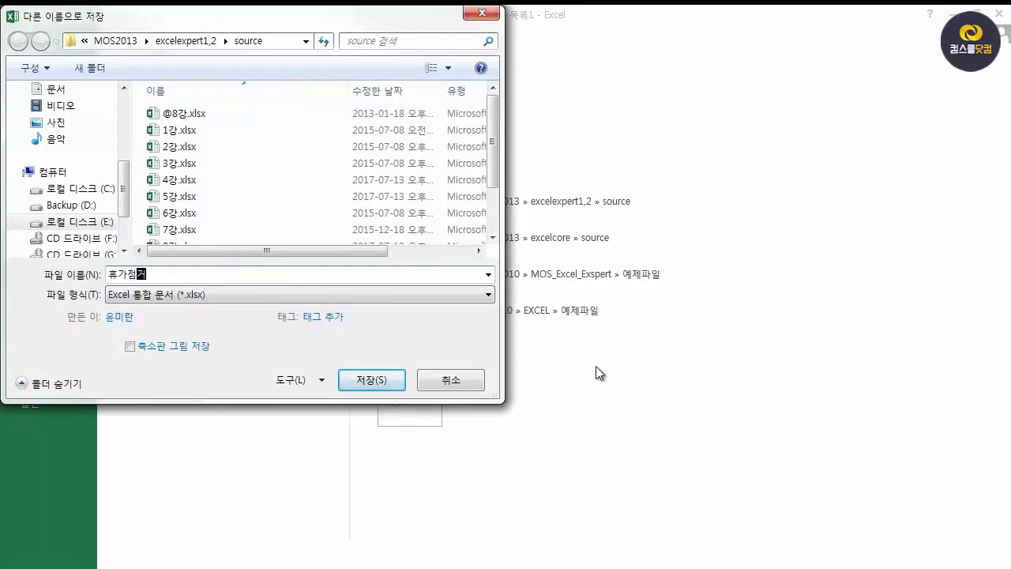
text(ㅁ)
click(371, 381)
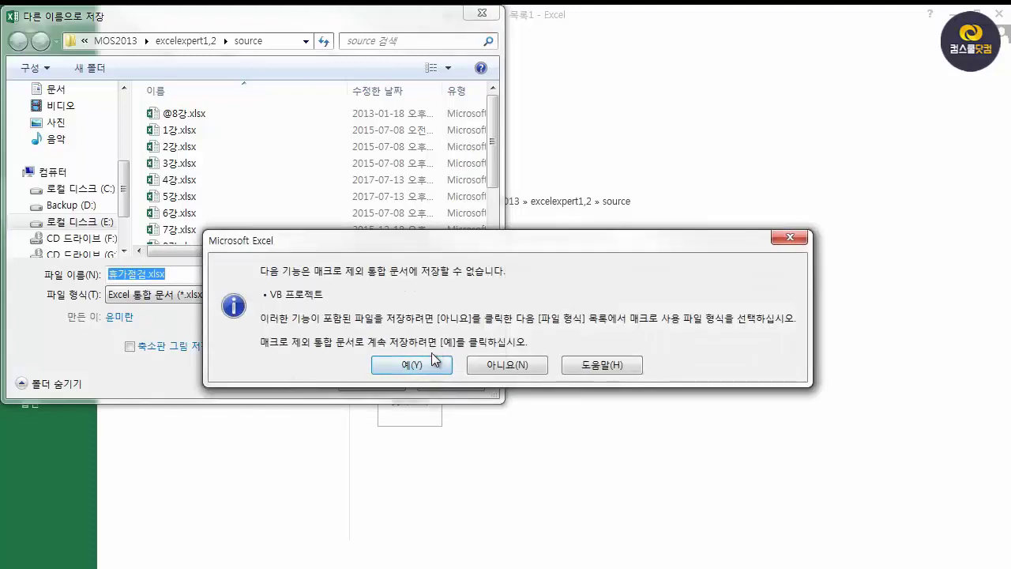
click(433, 369)
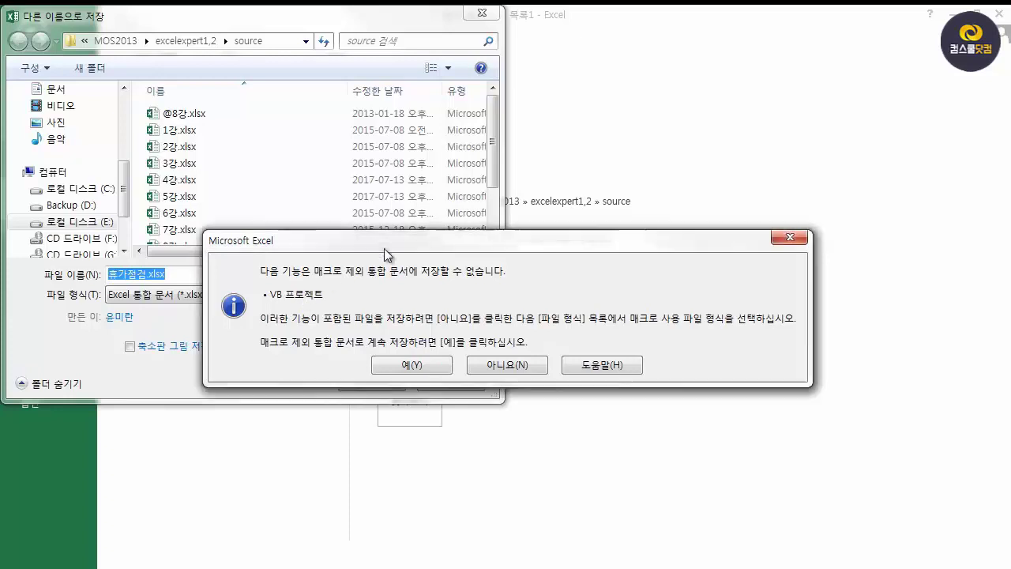
drag(386, 249, 553, 222)
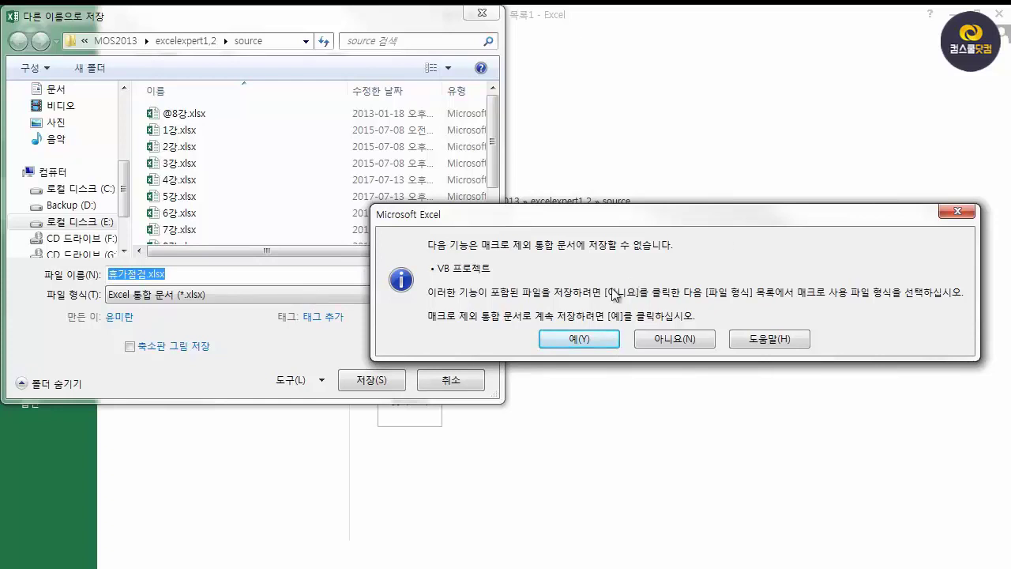
click(579, 340)
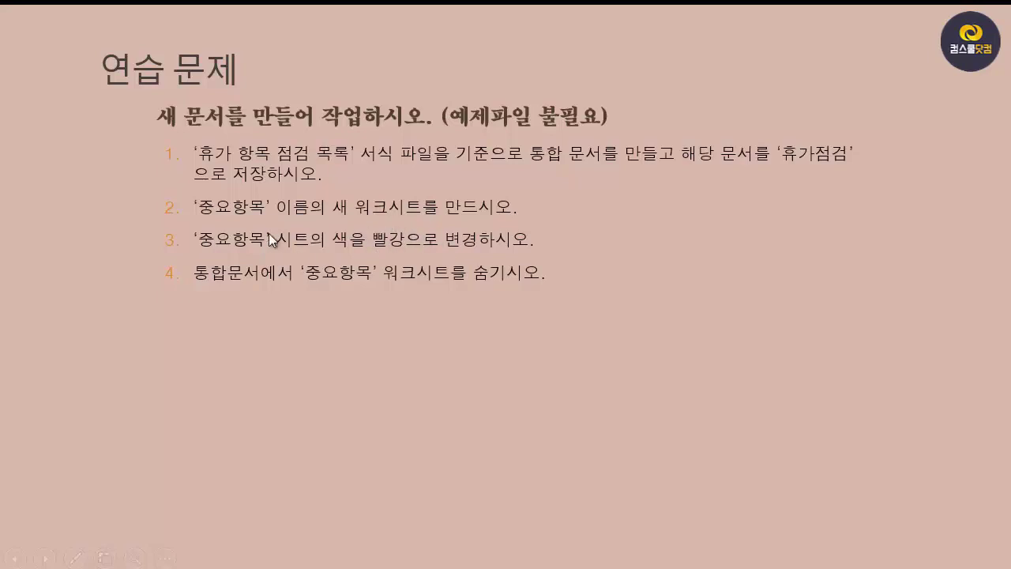
key(ctrl+p)
mouse_move(269, 220)
mouse_down()
mouse_move(194, 215)
mouse_move(262, 193)
mouse_move(265, 220)
mouse_up()
drag(342, 248, 404, 243)
key(e)
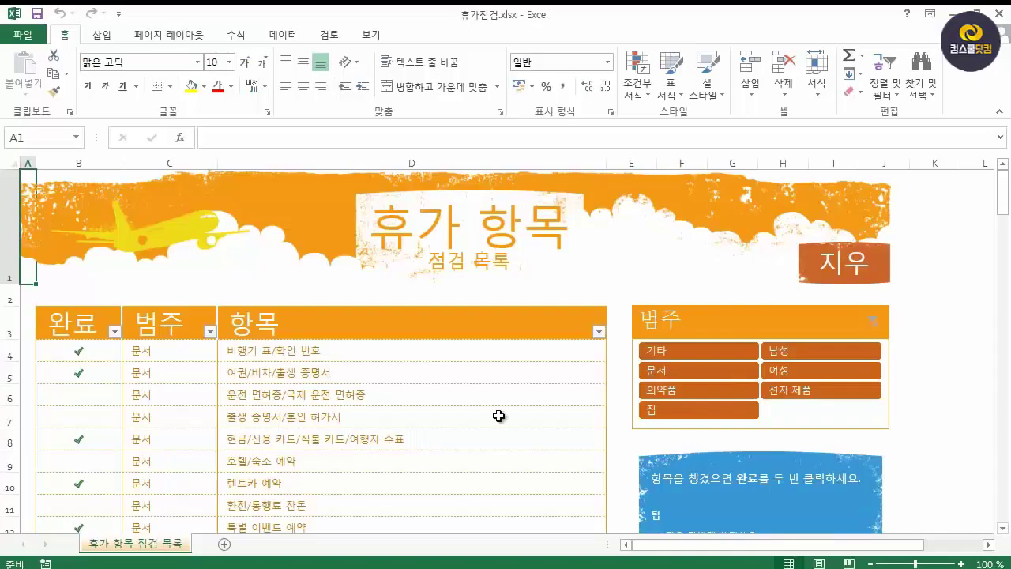
Step: Add a new worksheet after the 휴가 항목 점검 목록 sheet and name it 중요항목
click(224, 545)
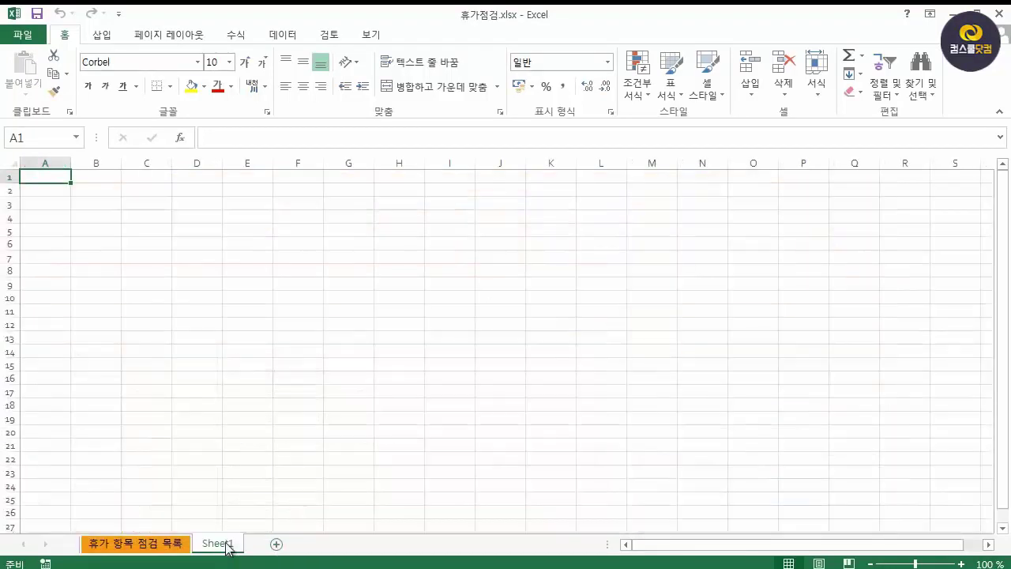
double_click(224, 543)
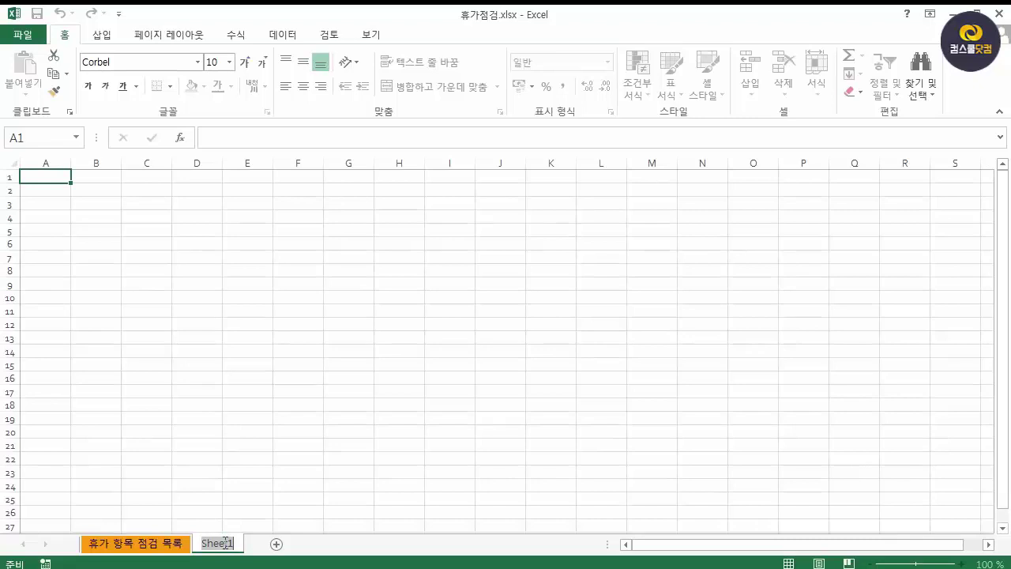
text(중용)
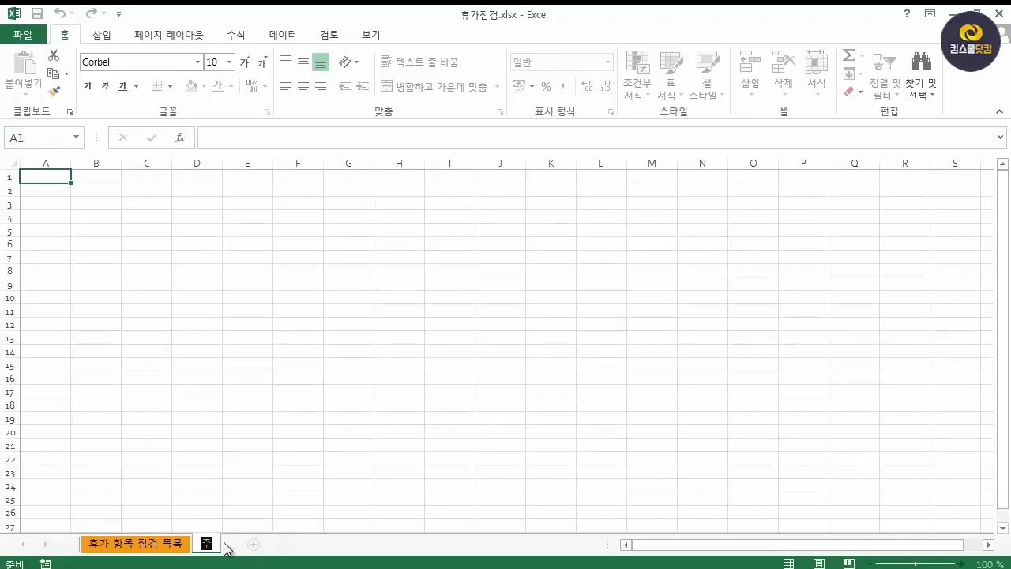
text(항목)
key(Return)
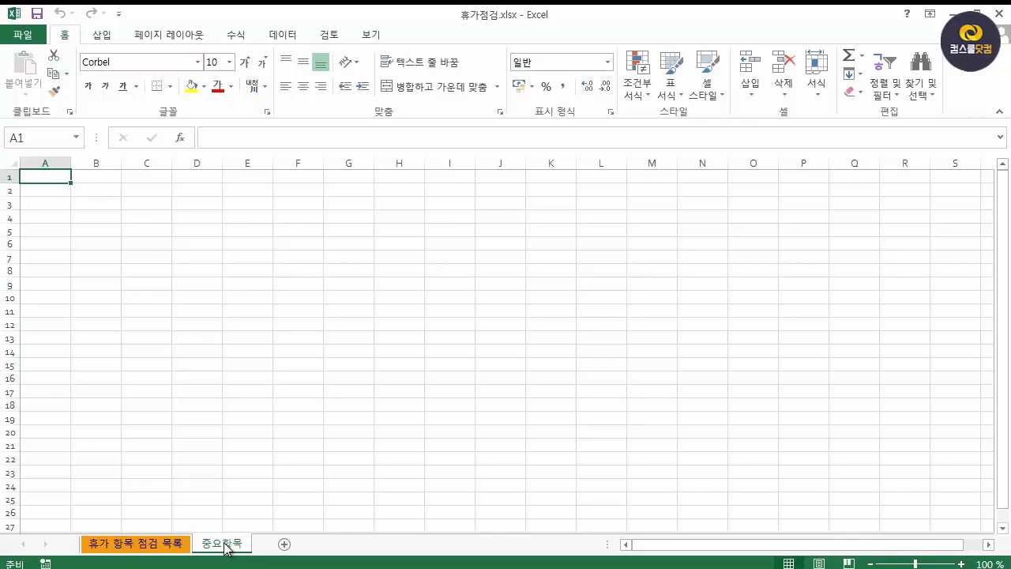
Step: Set the tab color of the 중요항목 sheet to standard red and hide the sheet
right_click(227, 547)
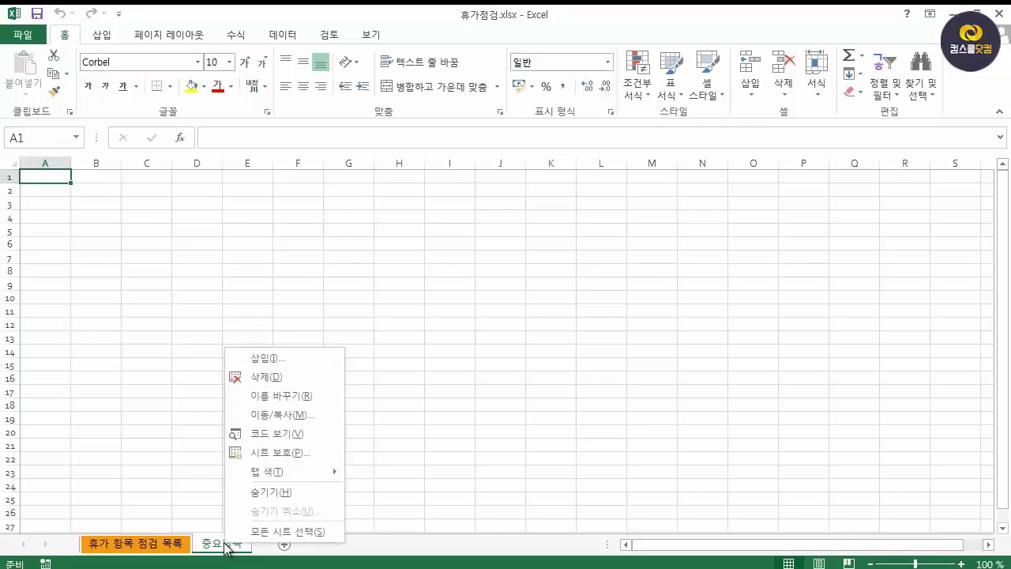
mouse_move(281, 474)
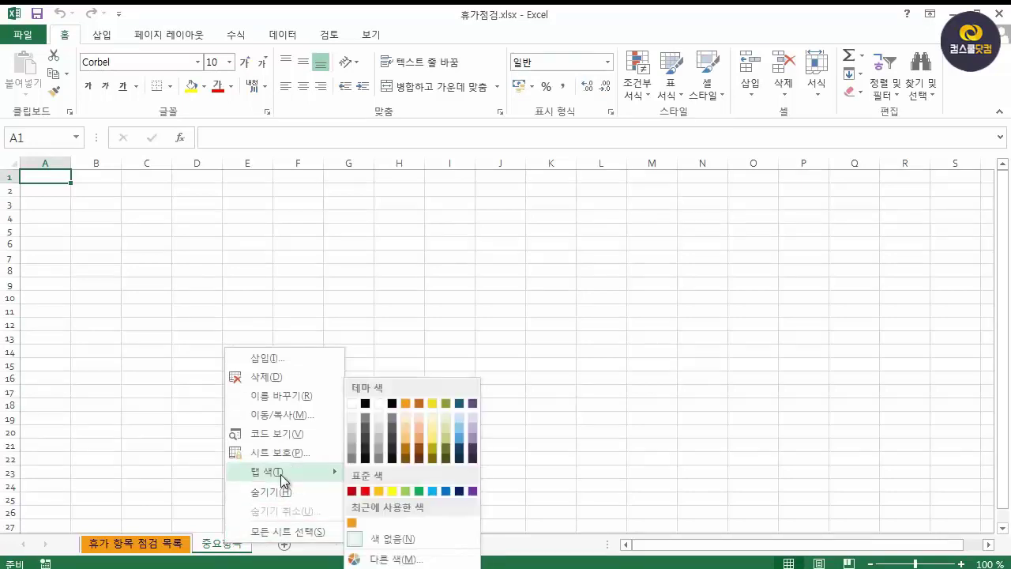
click(367, 492)
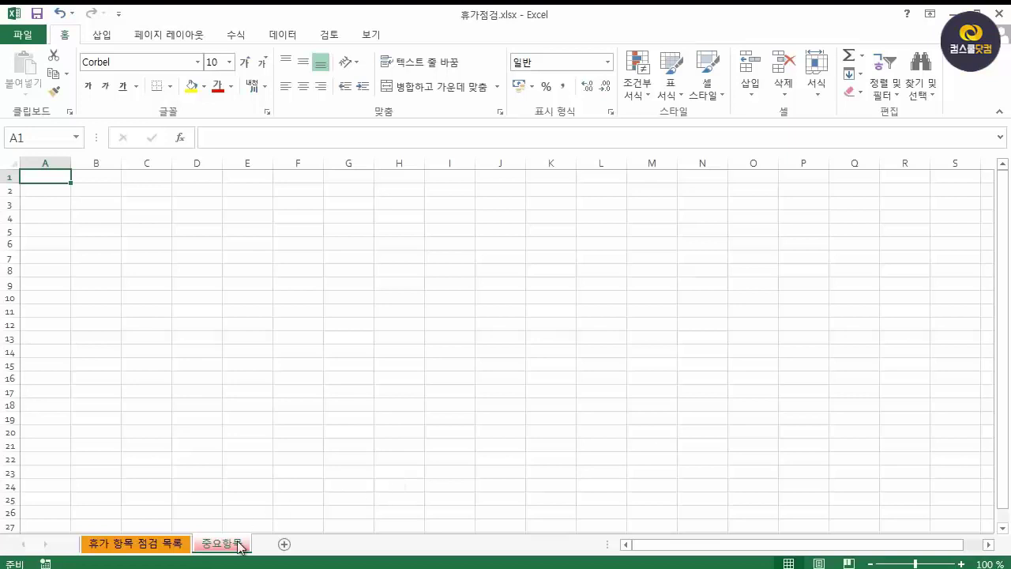
right_click(239, 545)
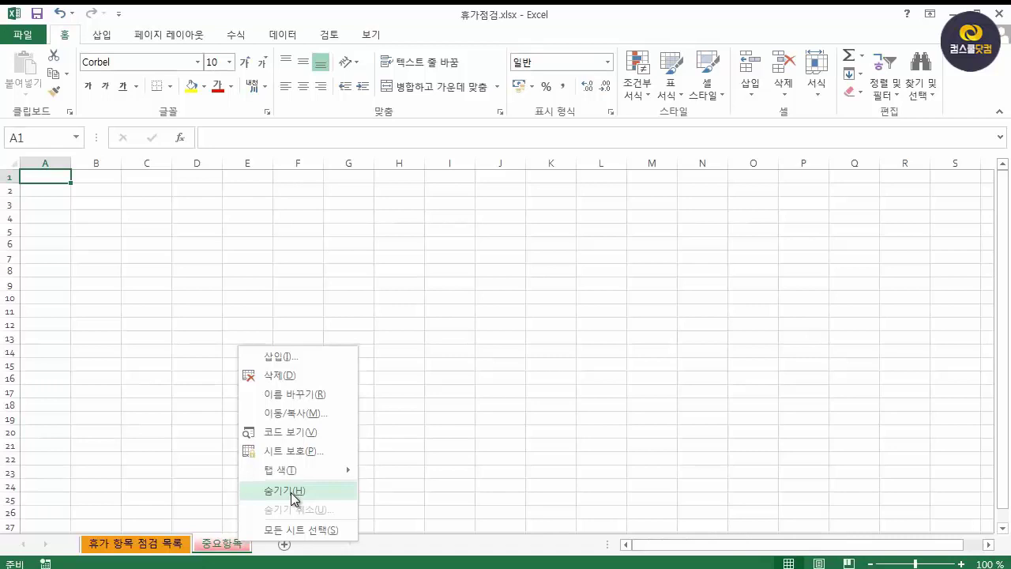
click(292, 491)
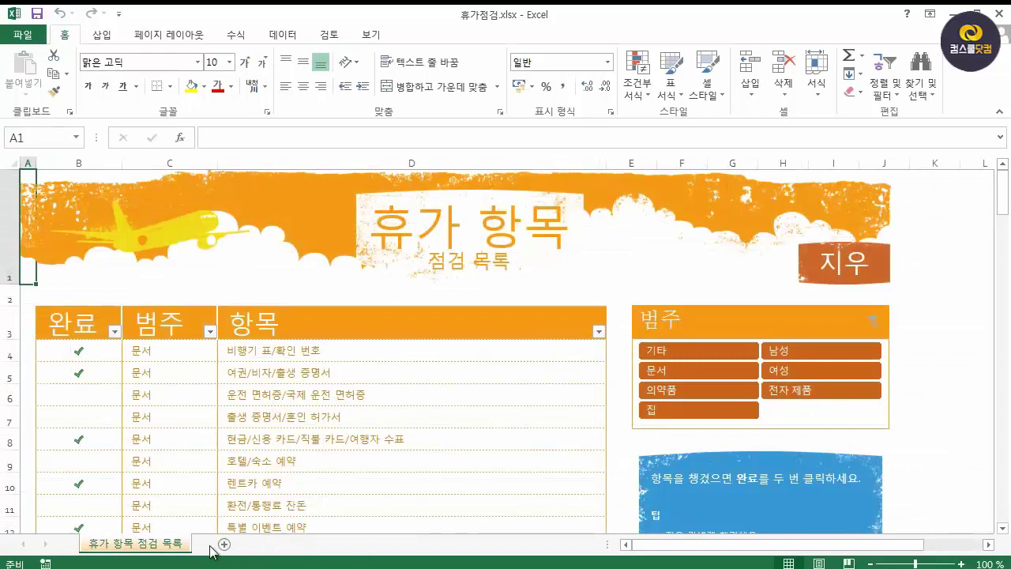
Step: Unhide the 중요항목 sheet and hide it again
right_click(179, 554)
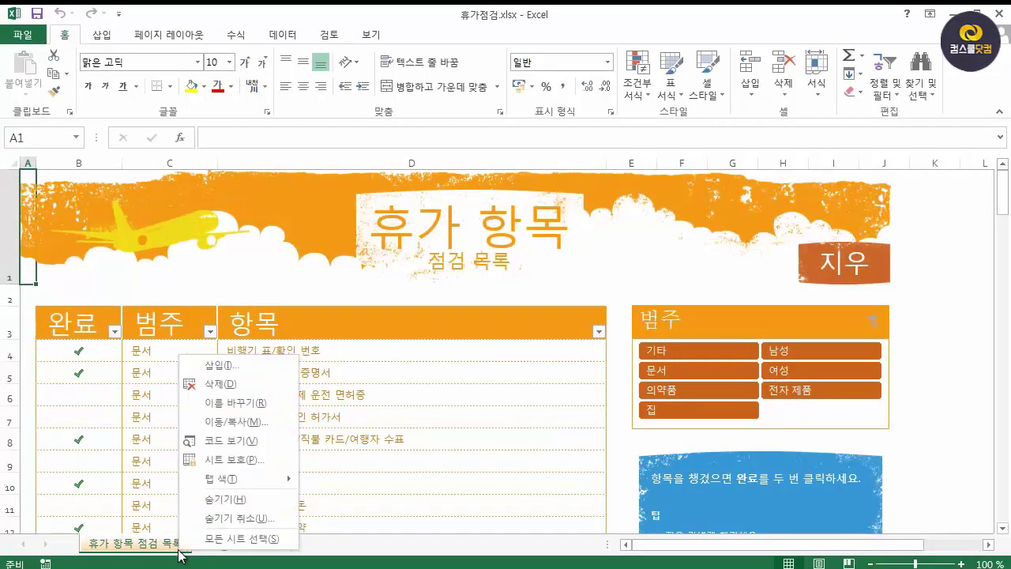
click(225, 519)
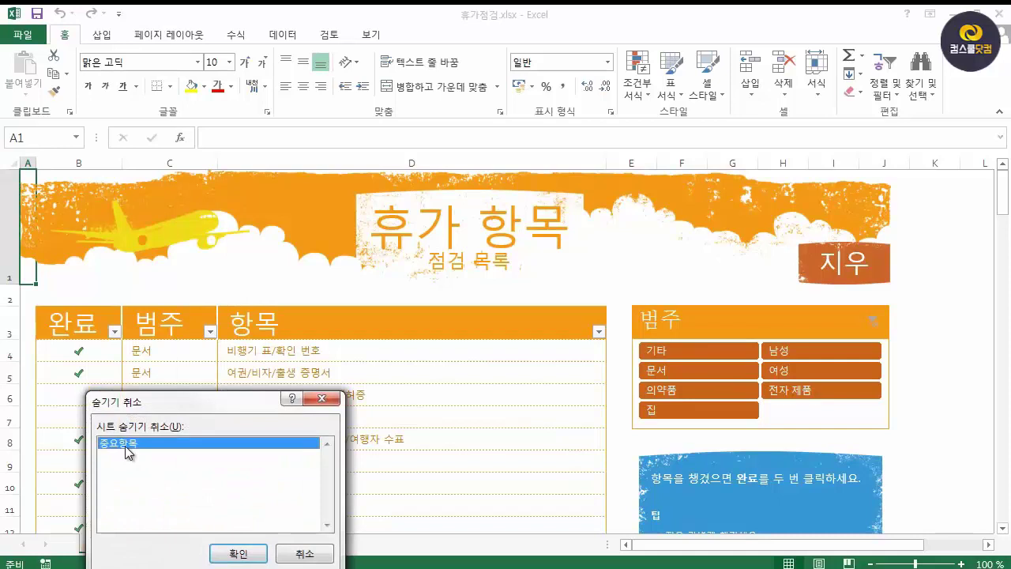
click(239, 553)
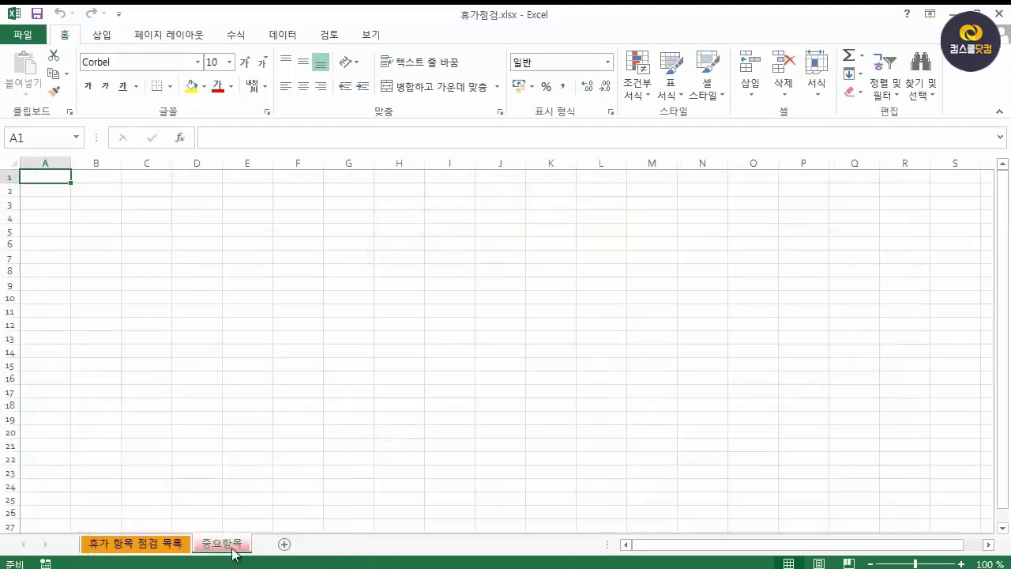
right_click(230, 545)
click(266, 496)
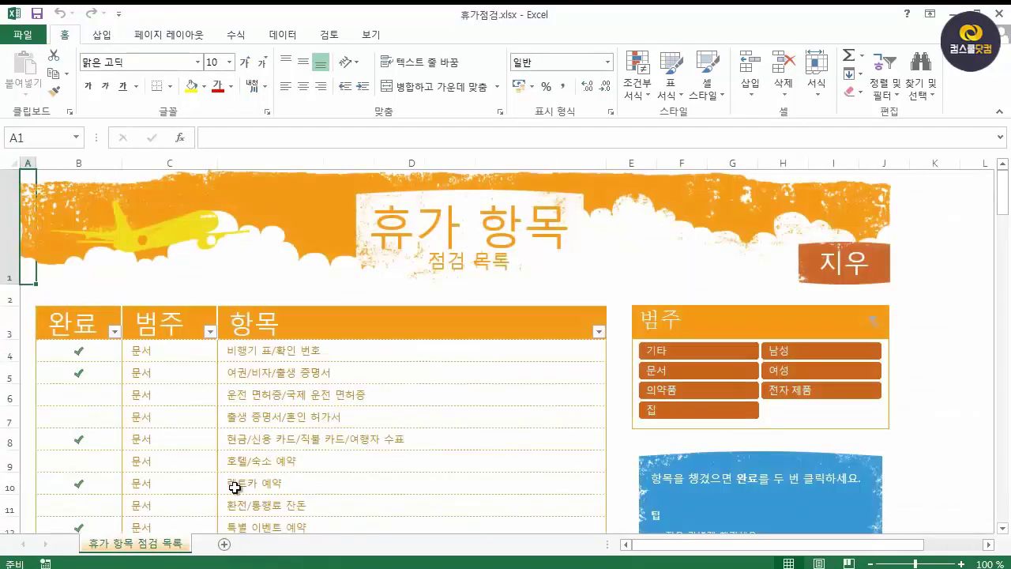